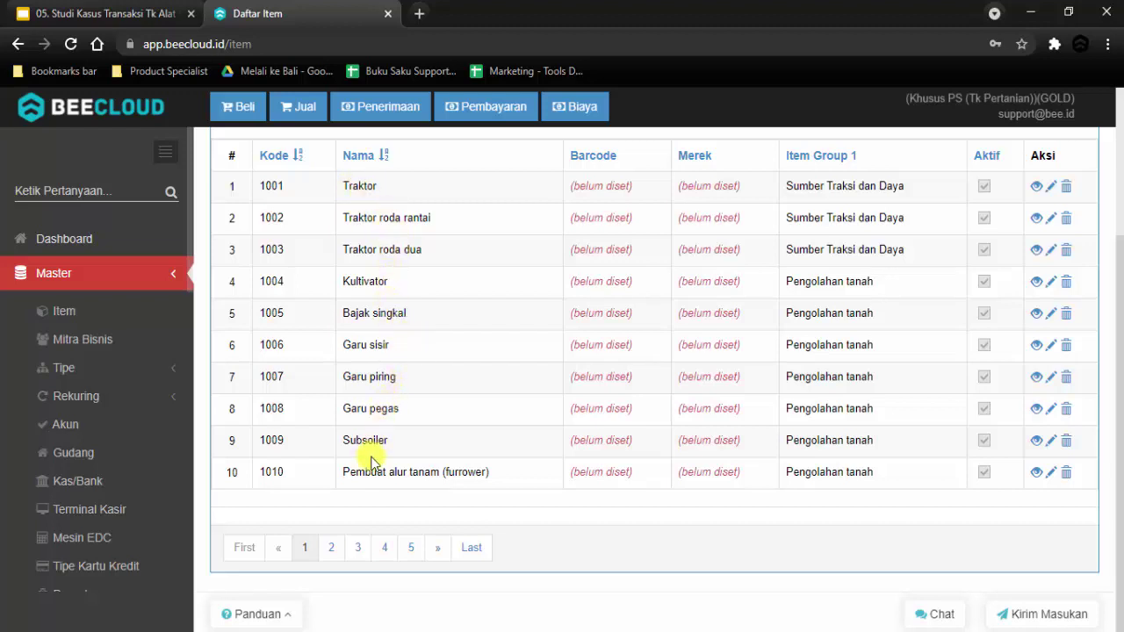
# Step: Look through pages 3, 5 and 4 of the item list, down to the fertilizer (Pupuk) items
pyautogui.click(361, 547)
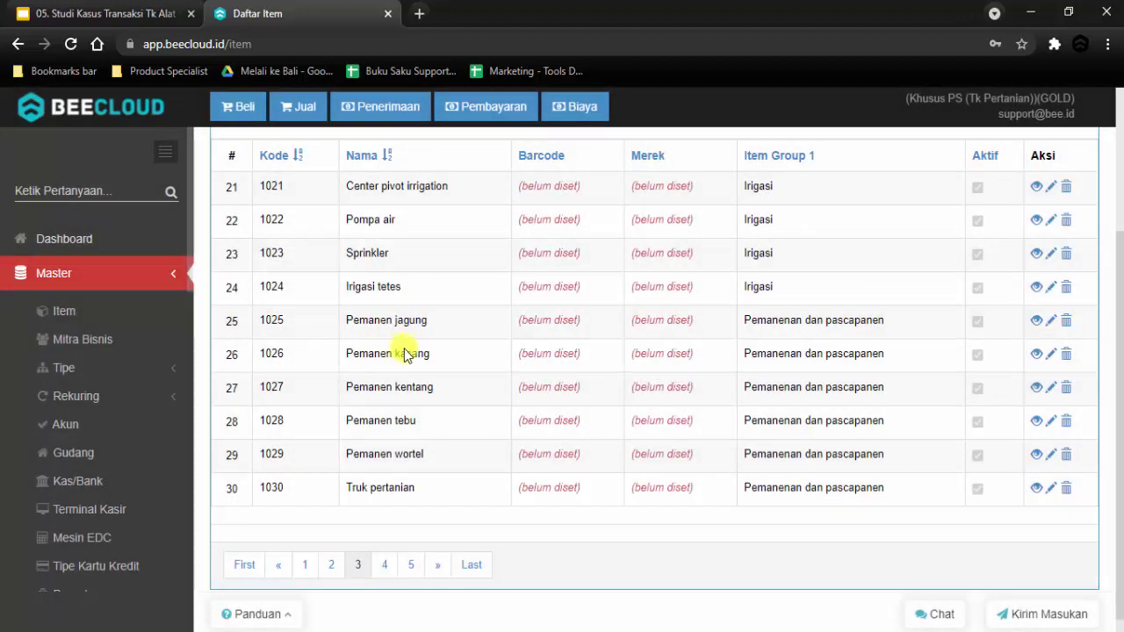
pyautogui.click(403, 567)
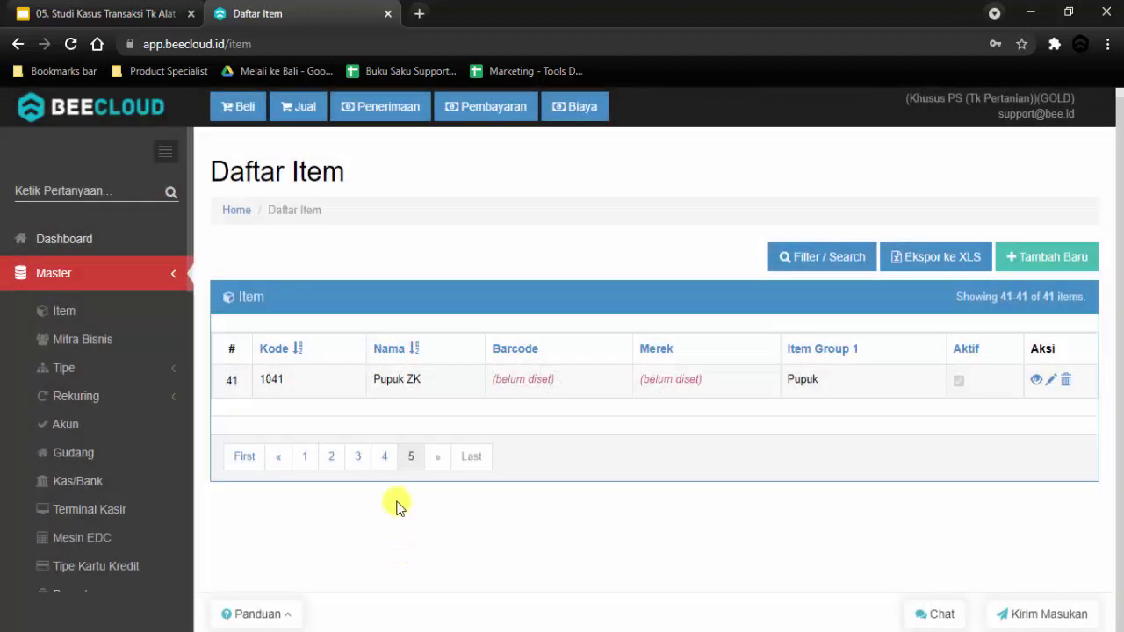
pyautogui.click(383, 456)
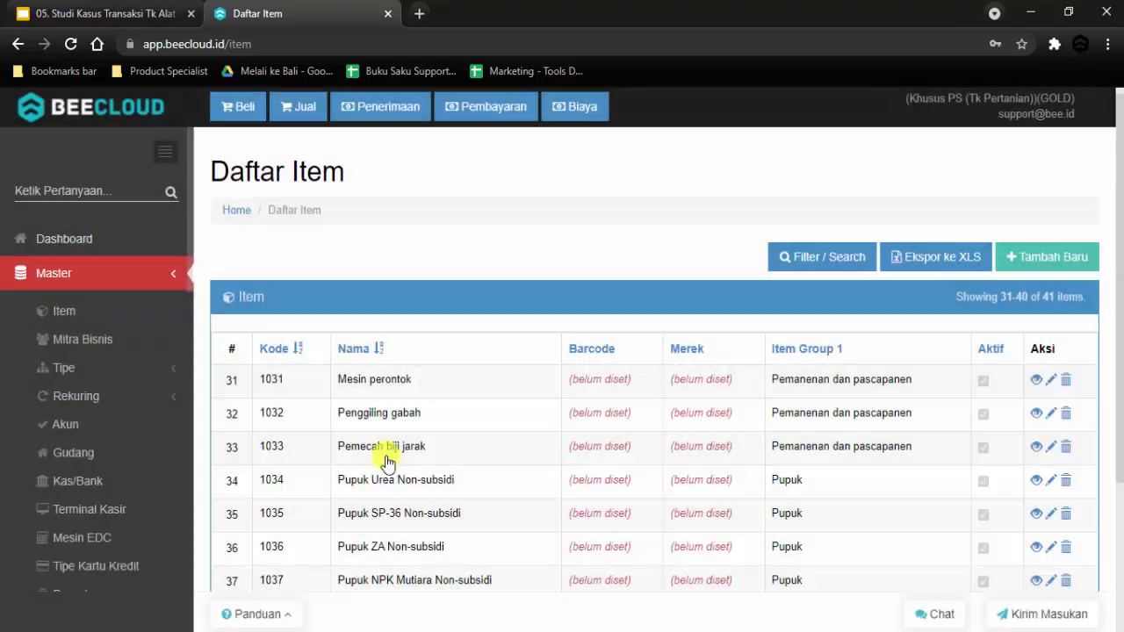
pyautogui.scroll(-1, 387, 463)
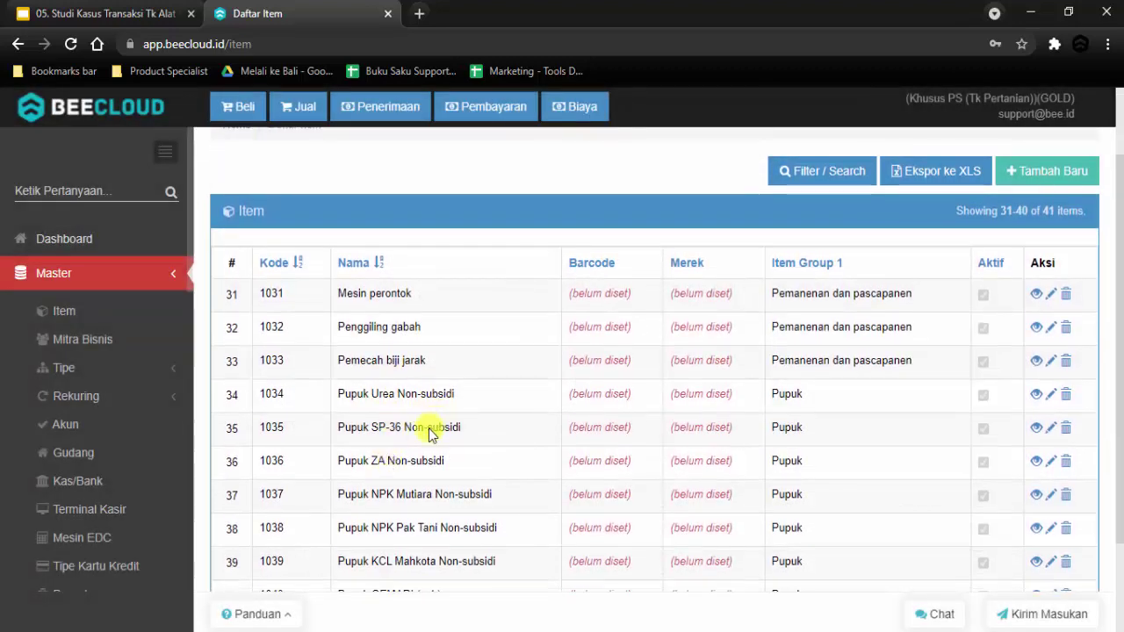
pyautogui.scroll(-1, 461, 466)
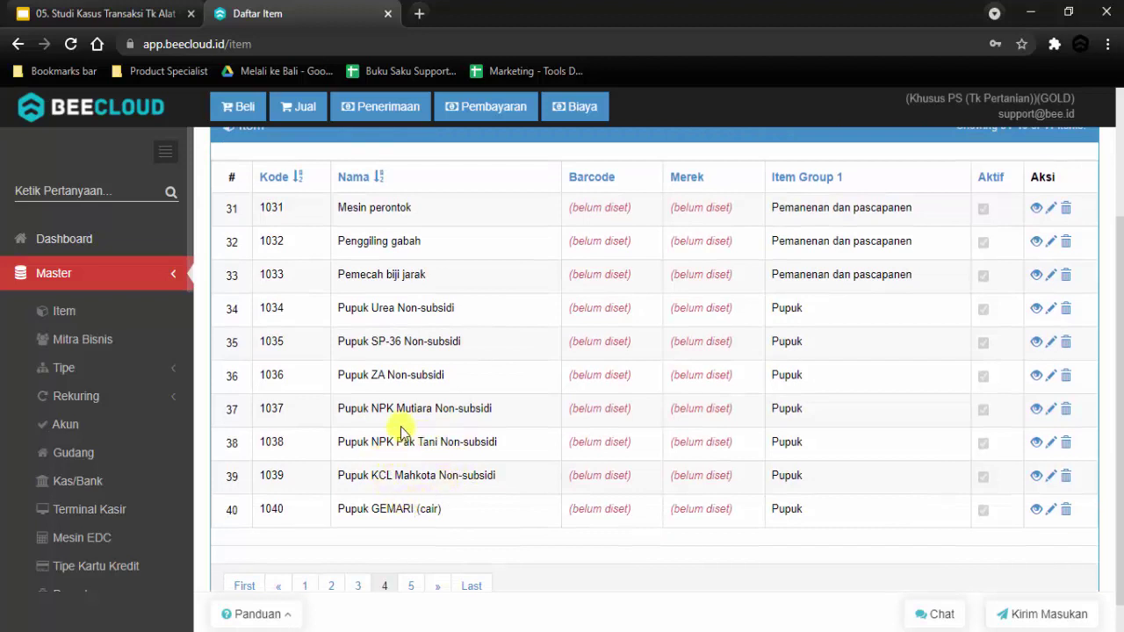
# Step: Open the Mitra Bisnis list, filter it by partner type Supplier and look through the suppliers
pyautogui.click(154, 273)
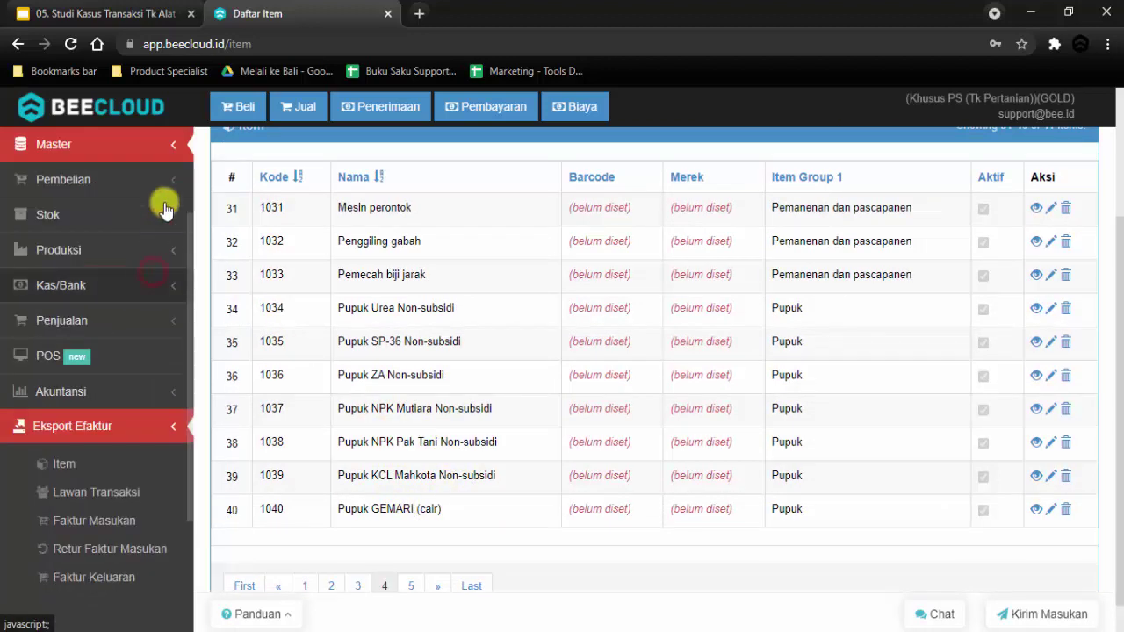
pyautogui.click(163, 146)
pyautogui.click(103, 340)
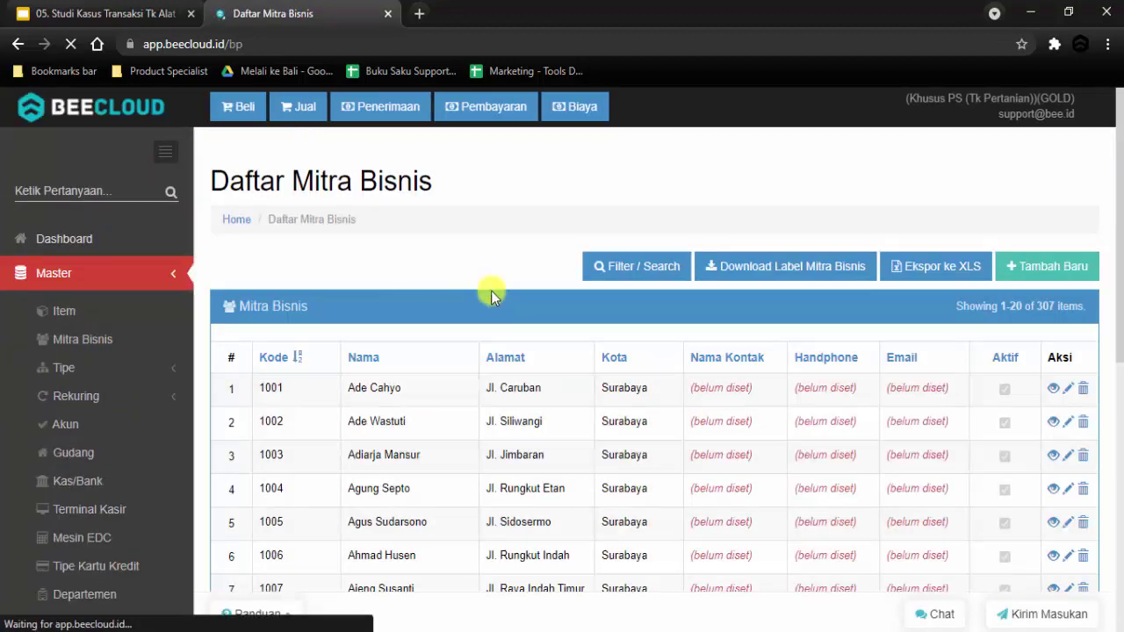
pyautogui.click(636, 265)
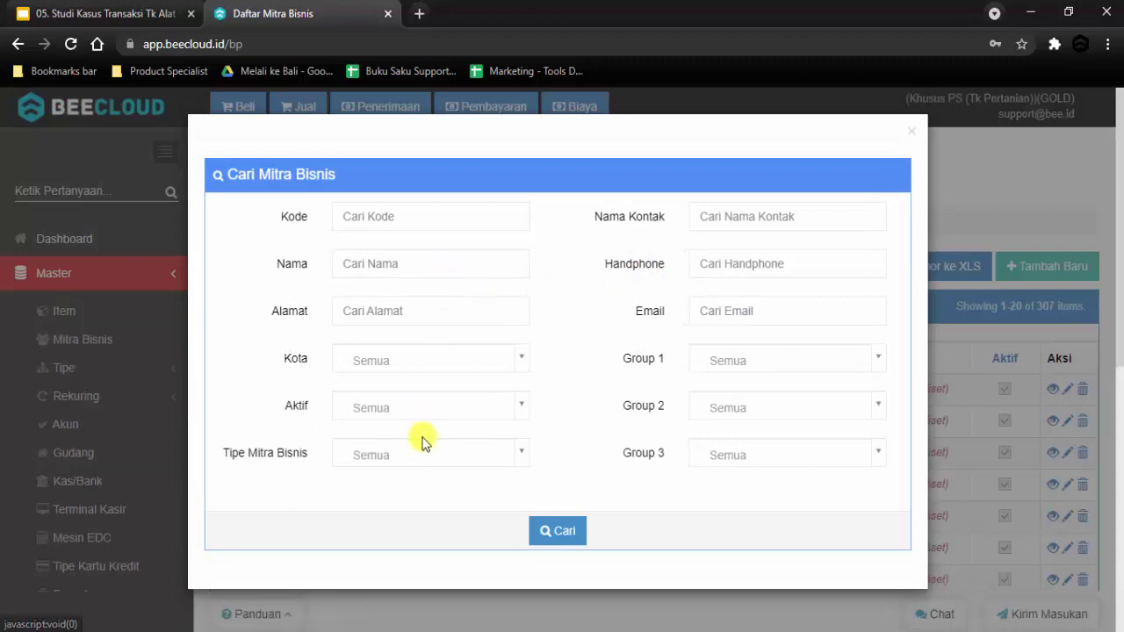
pyautogui.click(416, 448)
pyautogui.click(380, 533)
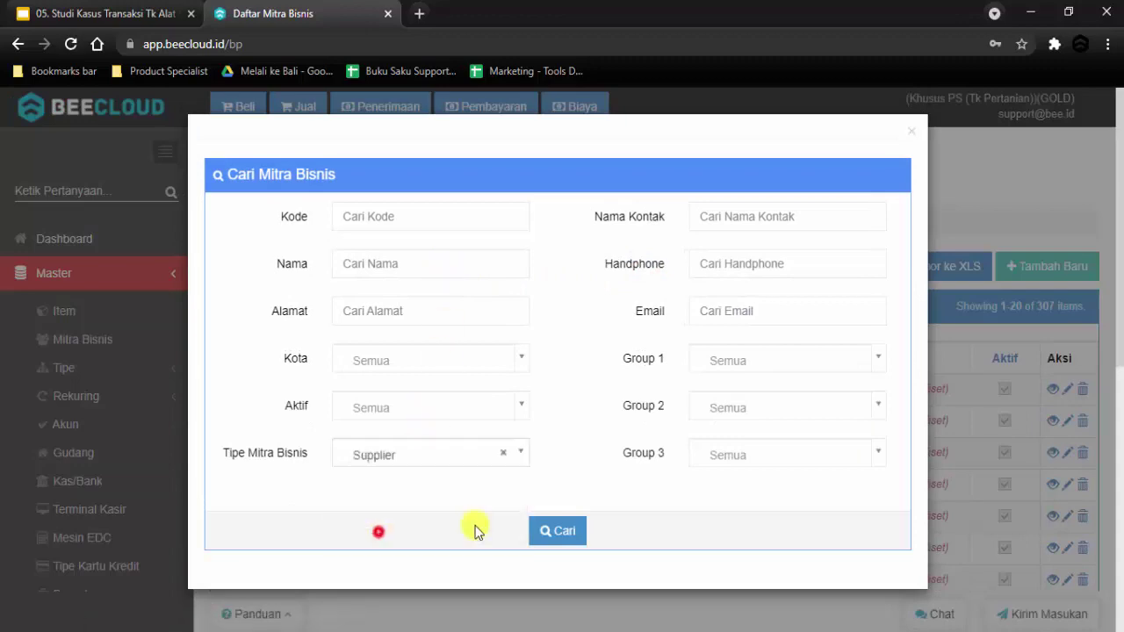
pyautogui.click(551, 532)
pyautogui.scroll(-2, 612, 399)
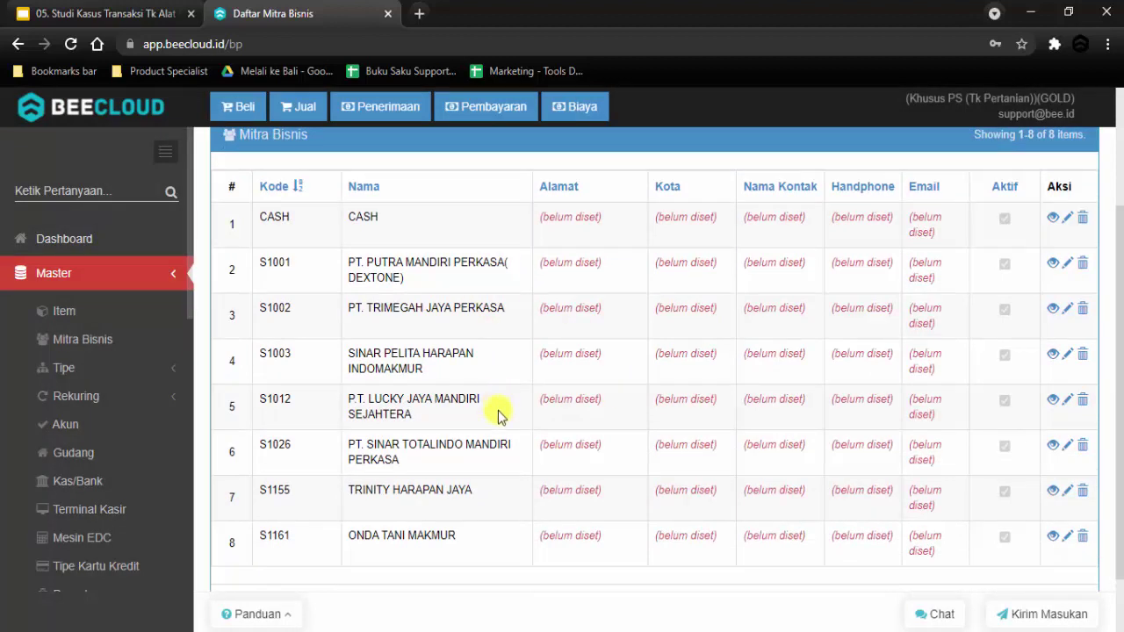
pyautogui.scroll(-1, 444, 538)
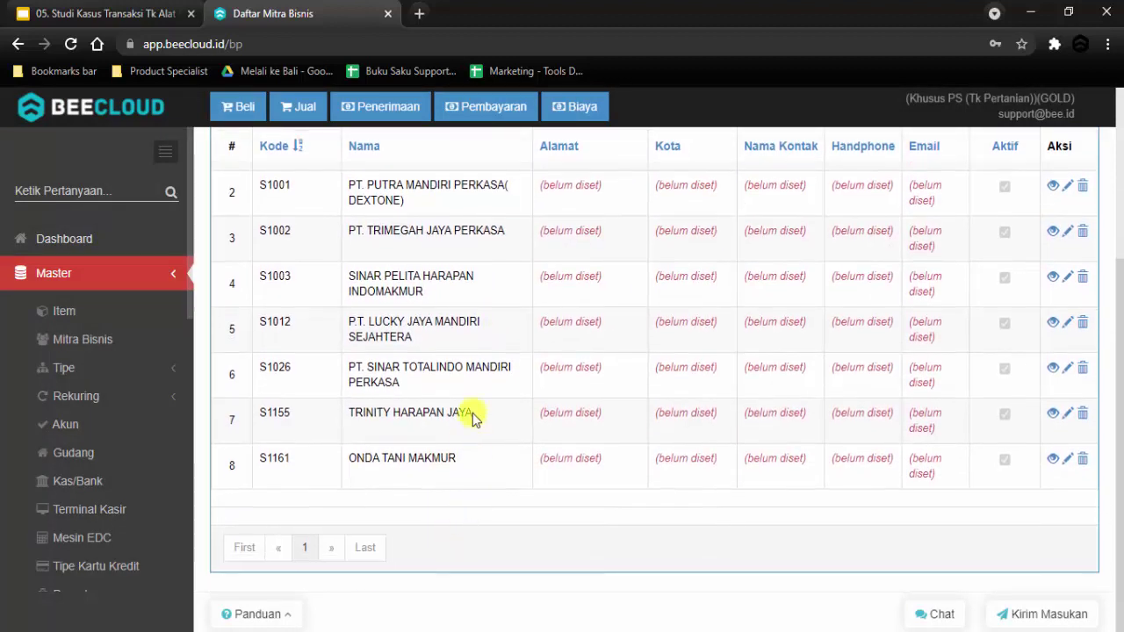
# Step: Reload the Mitra Bisnis list, filter it by partner type Customer and look through the customers
pyautogui.click(149, 348)
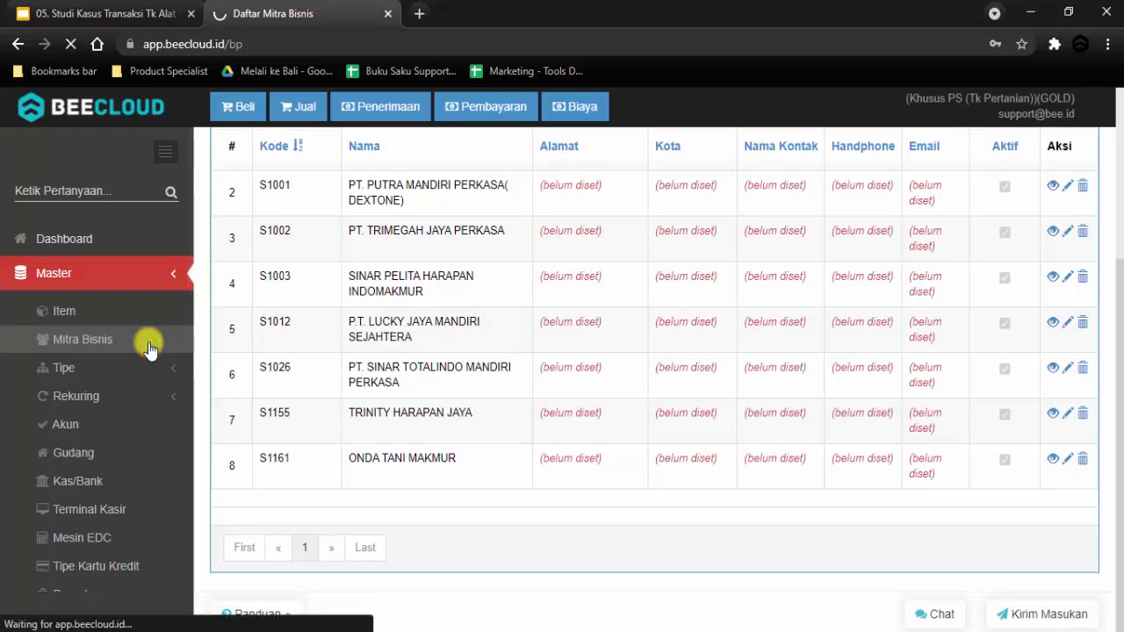
pyautogui.click(643, 271)
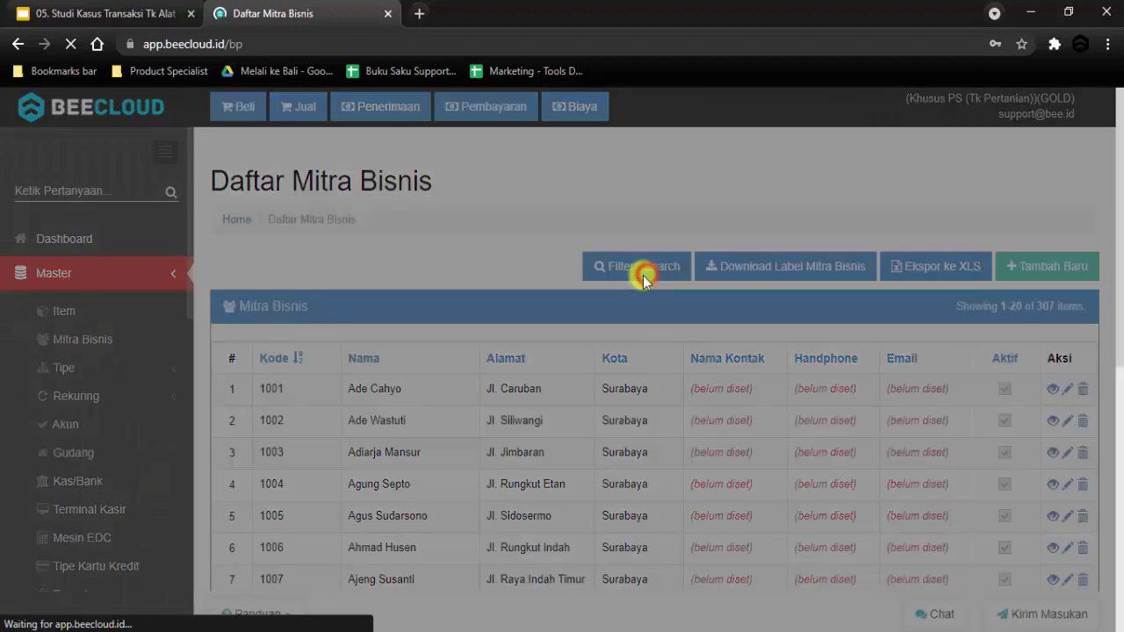
pyautogui.click(381, 449)
pyautogui.click(381, 511)
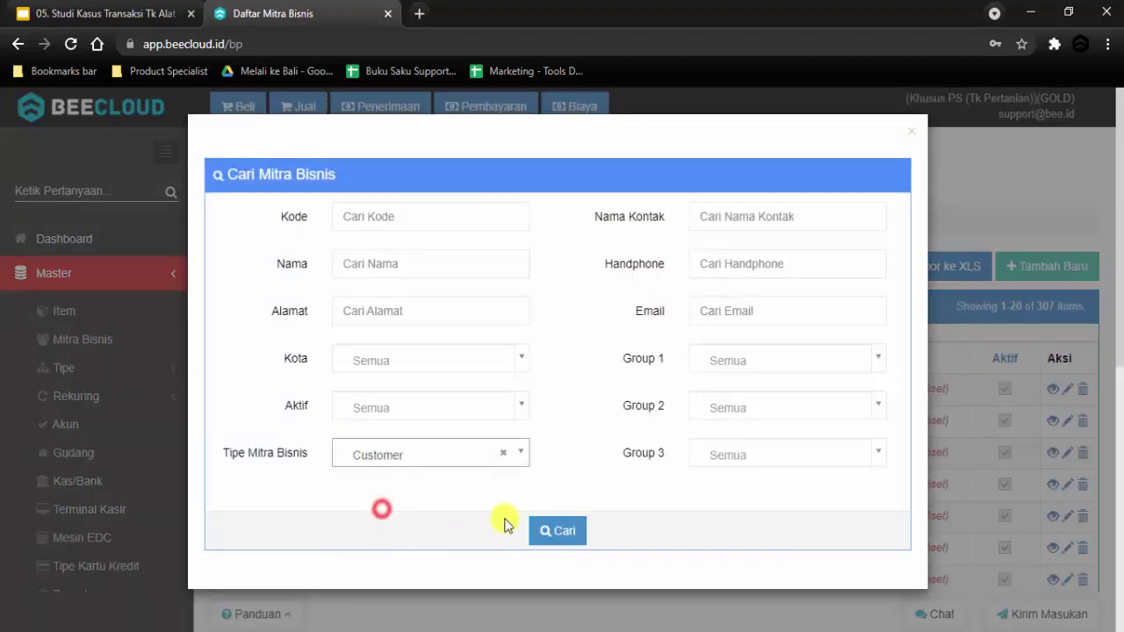
pyautogui.click(551, 529)
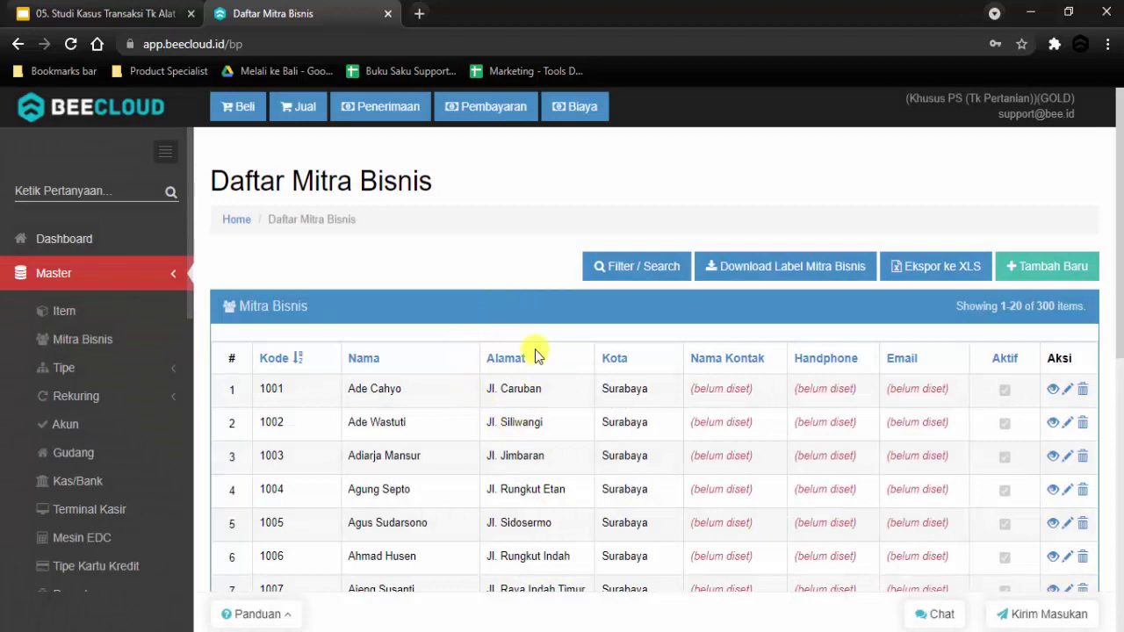
pyautogui.scroll(-3, 527, 355)
pyautogui.scroll(3, 514, 396)
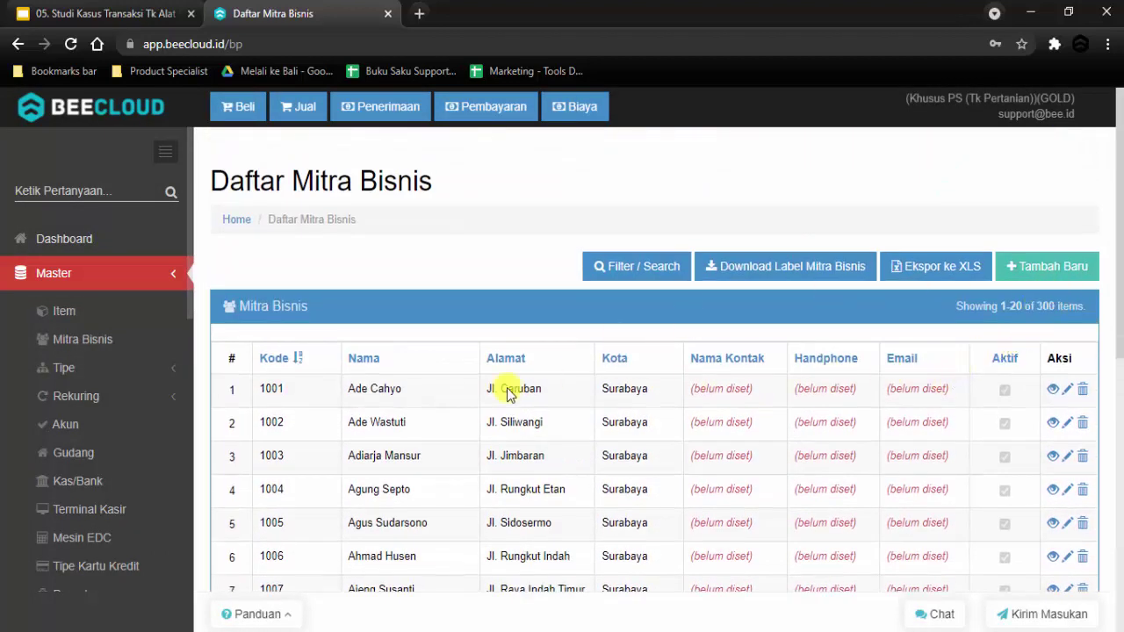
pyautogui.scroll(-3, 388, 420)
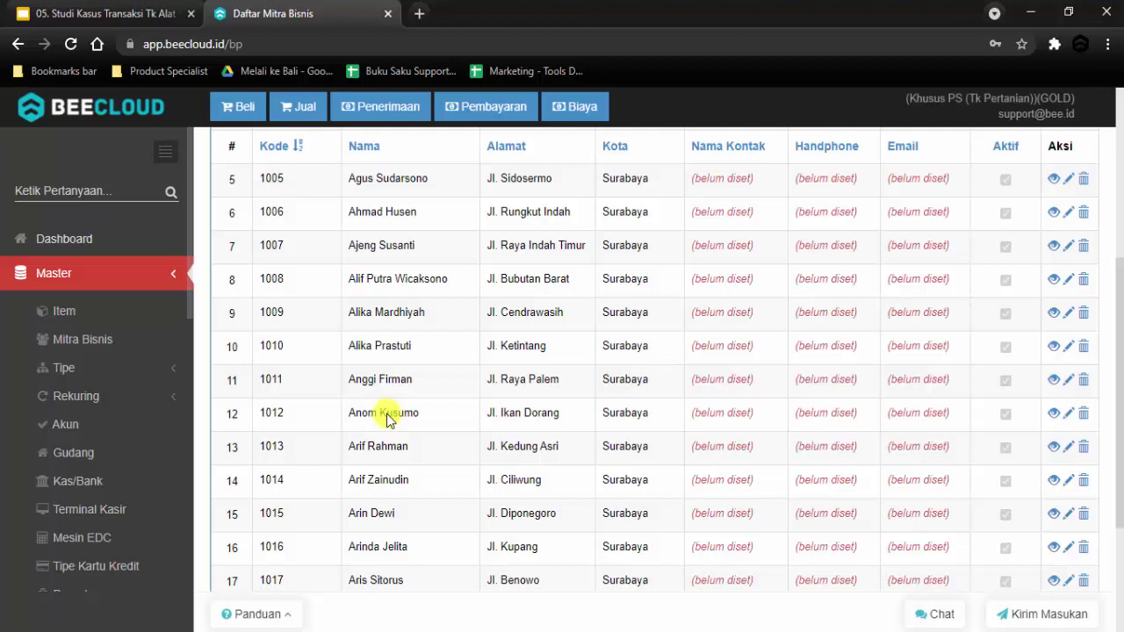
# Step: Open the Lihat Stok list and check the item quantities on its first and second pages
pyautogui.click(55, 272)
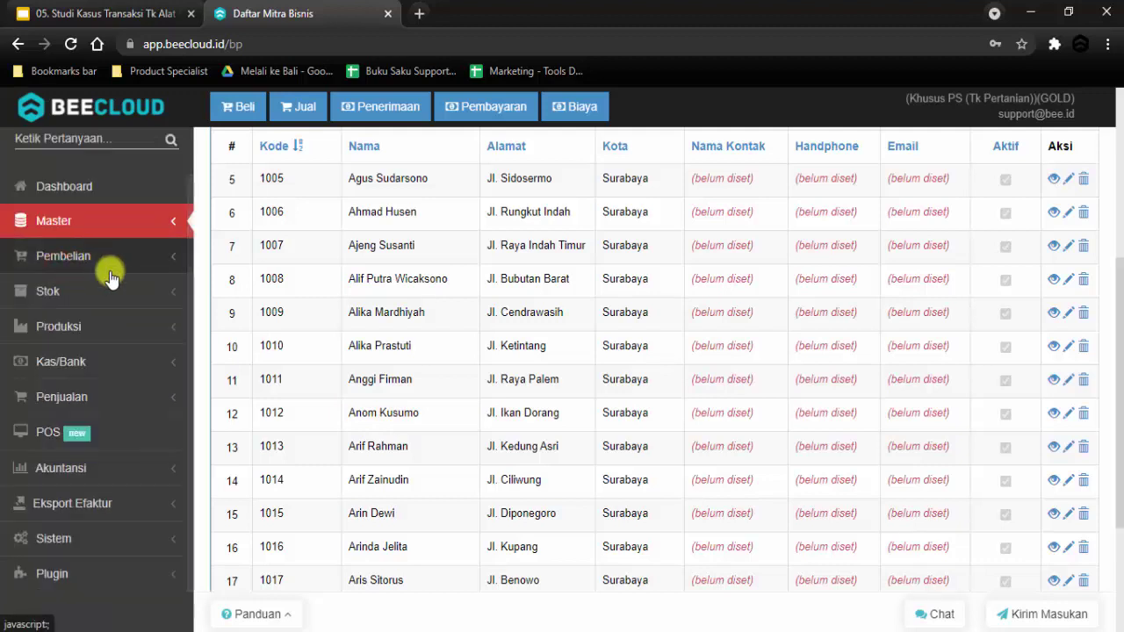
pyautogui.click(93, 291)
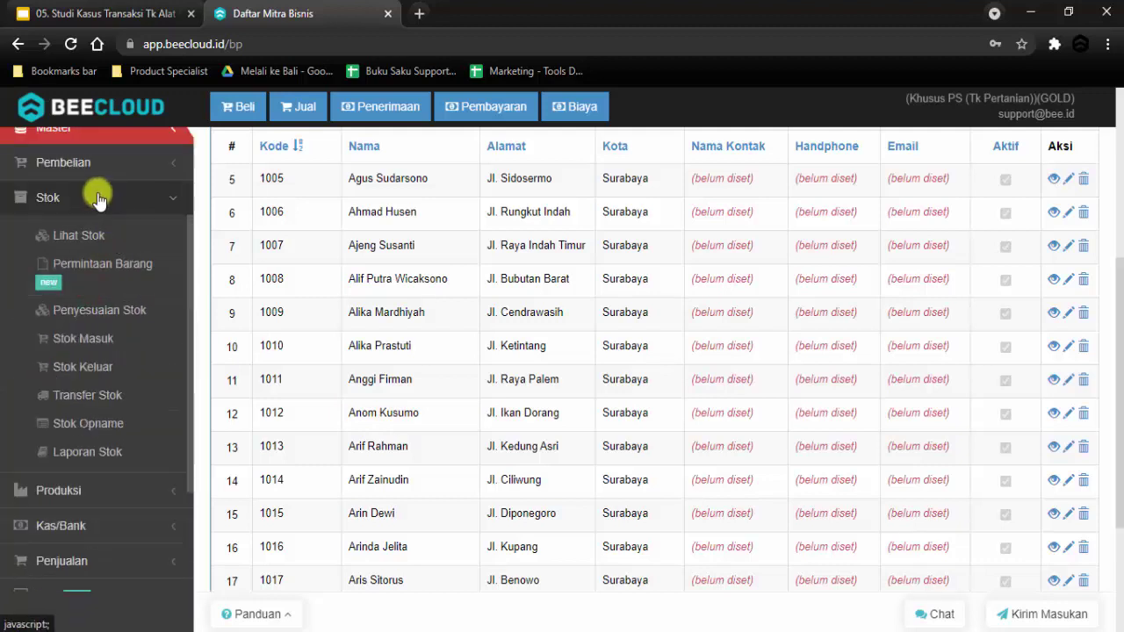
pyautogui.click(112, 239)
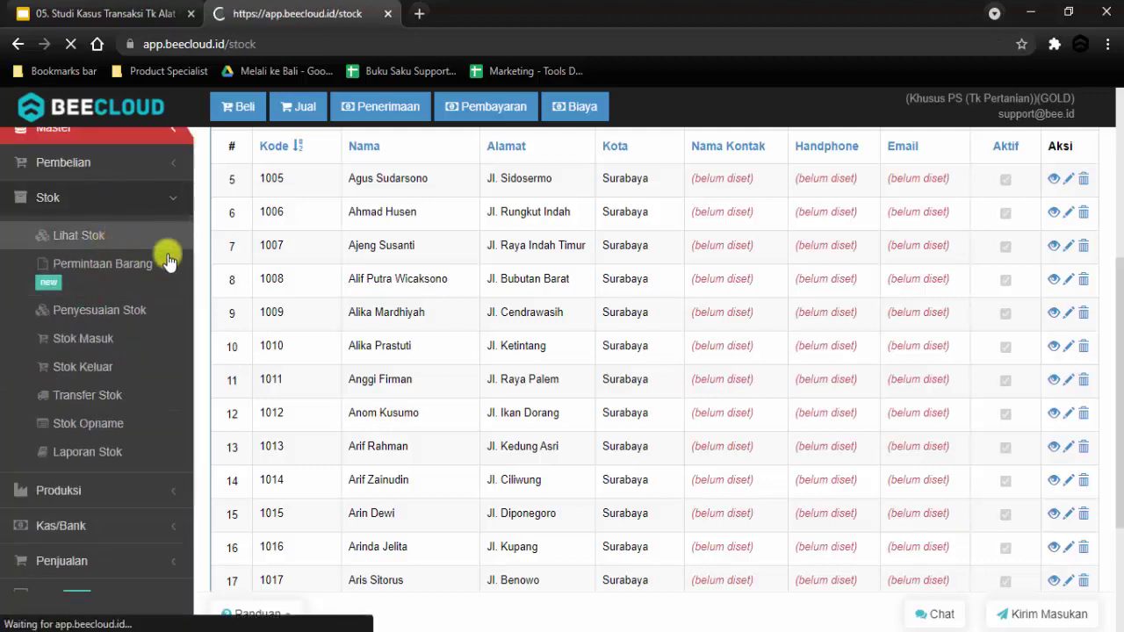
pyautogui.scroll(-7, 746, 310)
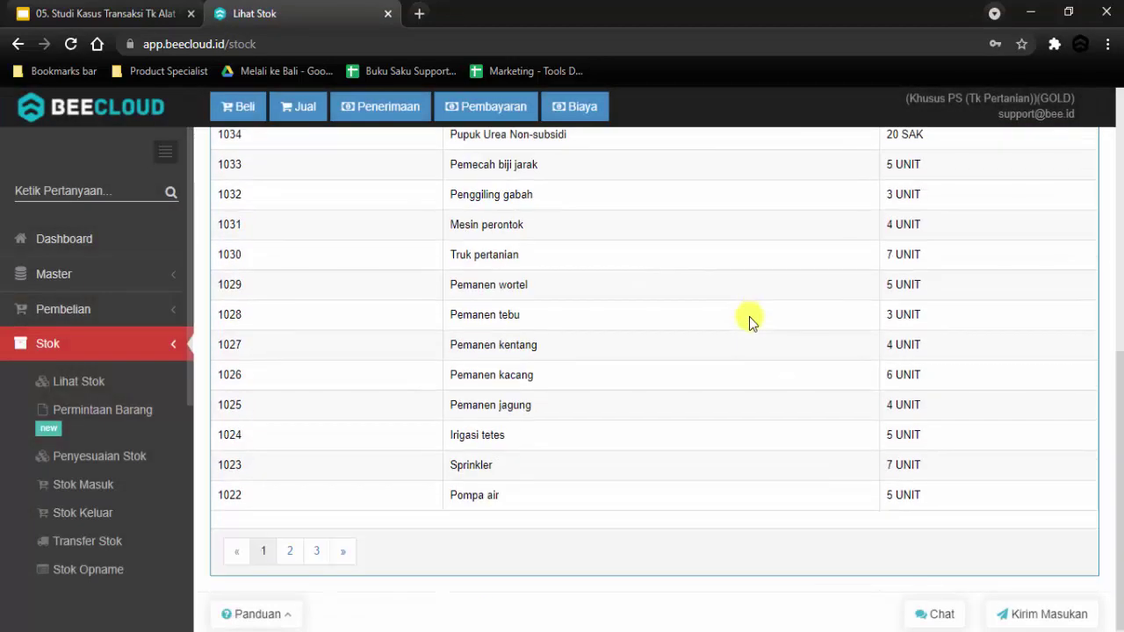
pyautogui.click(290, 550)
pyautogui.scroll(4, 585, 445)
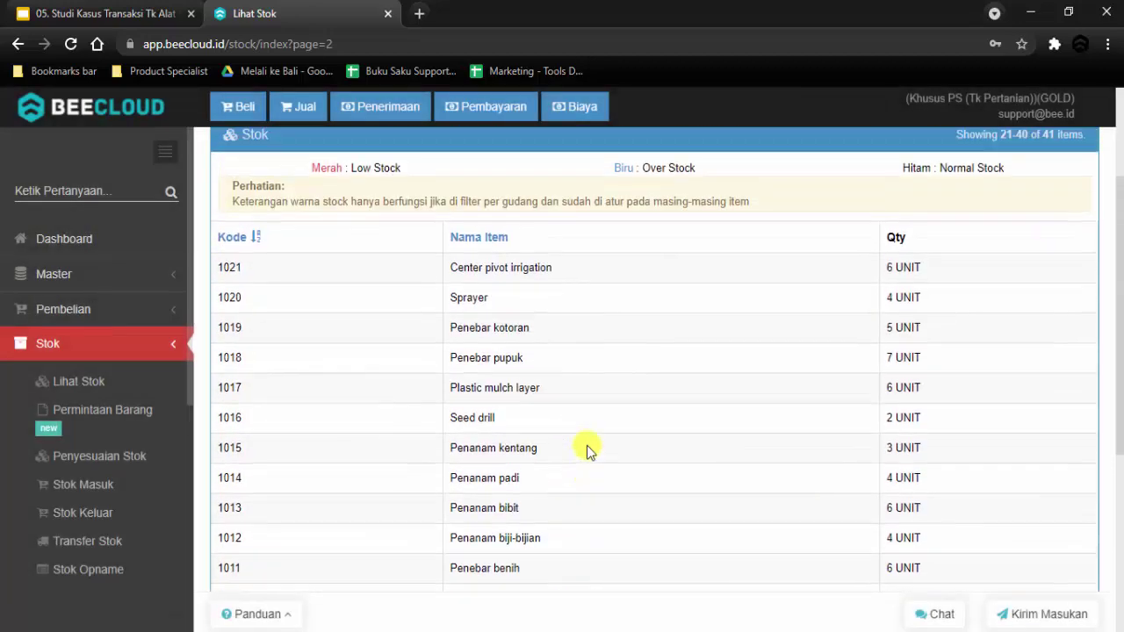
pyautogui.scroll(-2, 588, 446)
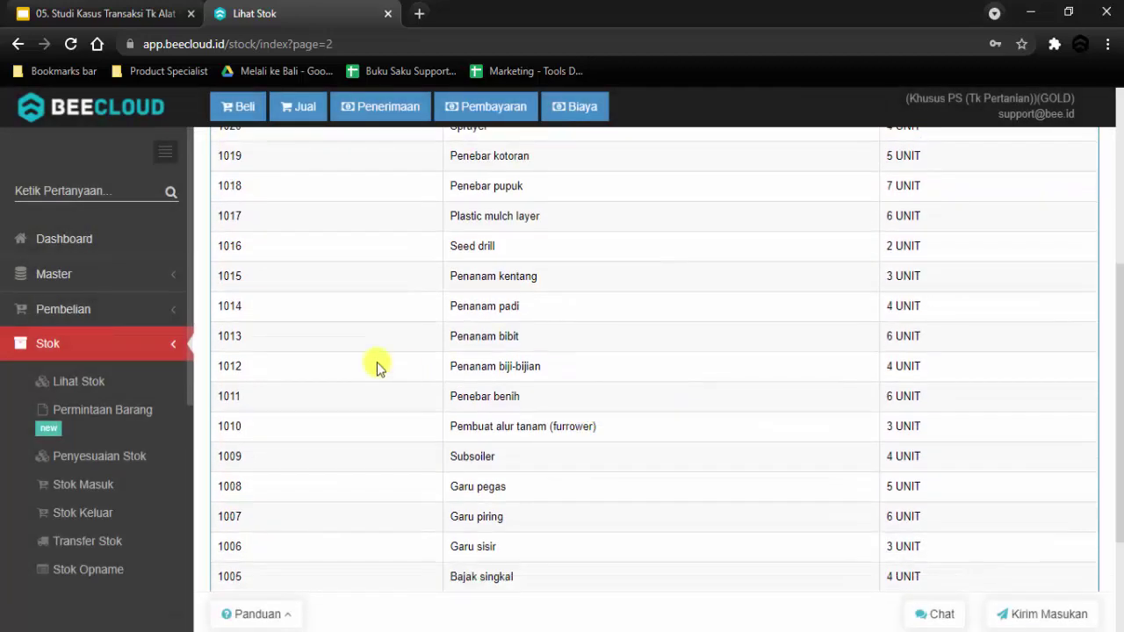
# Step: Open the Order Pembelian list and start a new purchase order
pyautogui.click(176, 343)
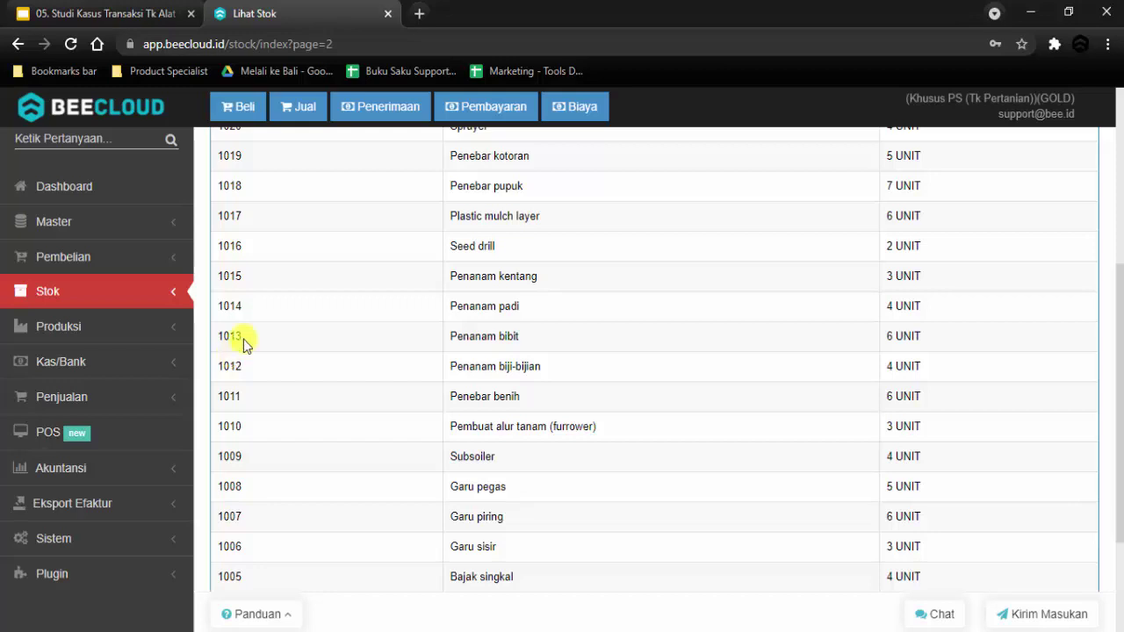
pyautogui.click(127, 266)
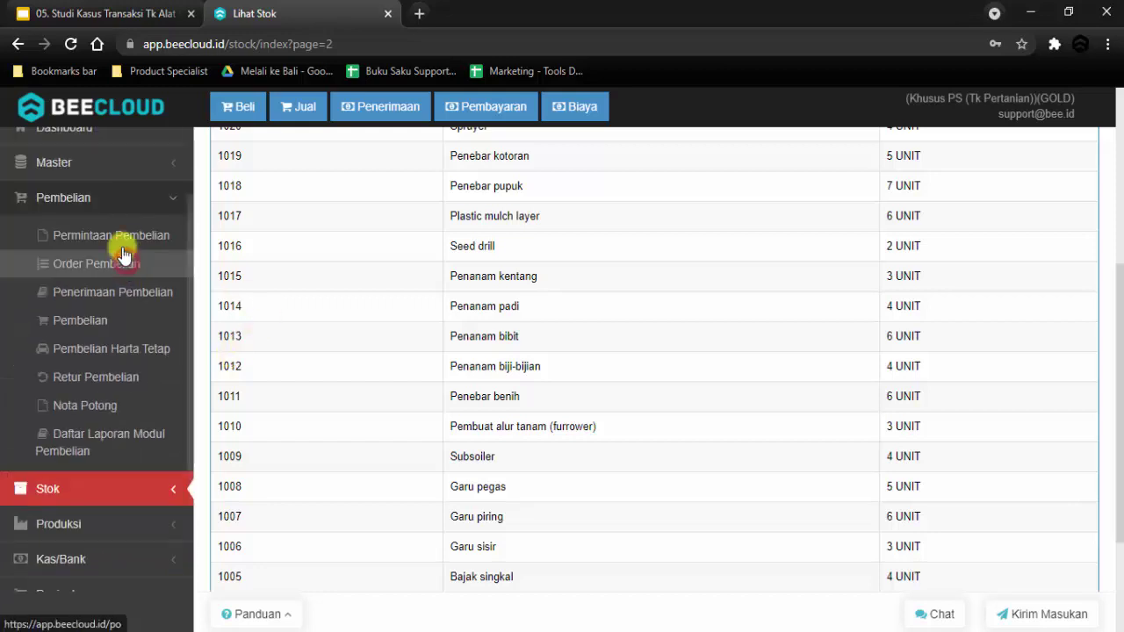
pyautogui.click(144, 266)
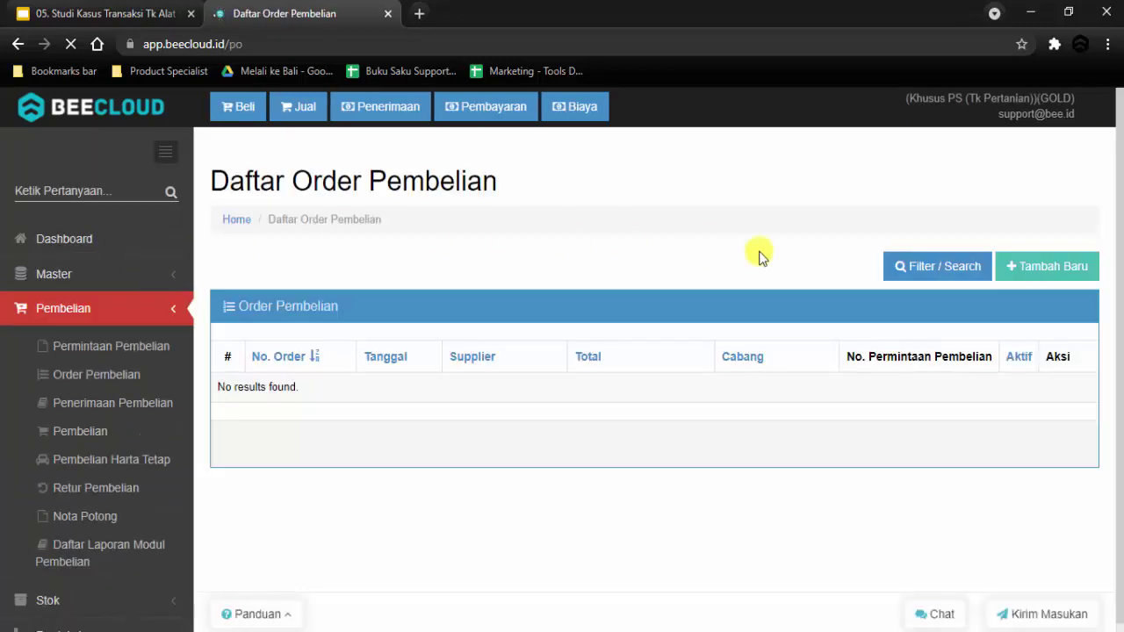
pyautogui.click(1060, 274)
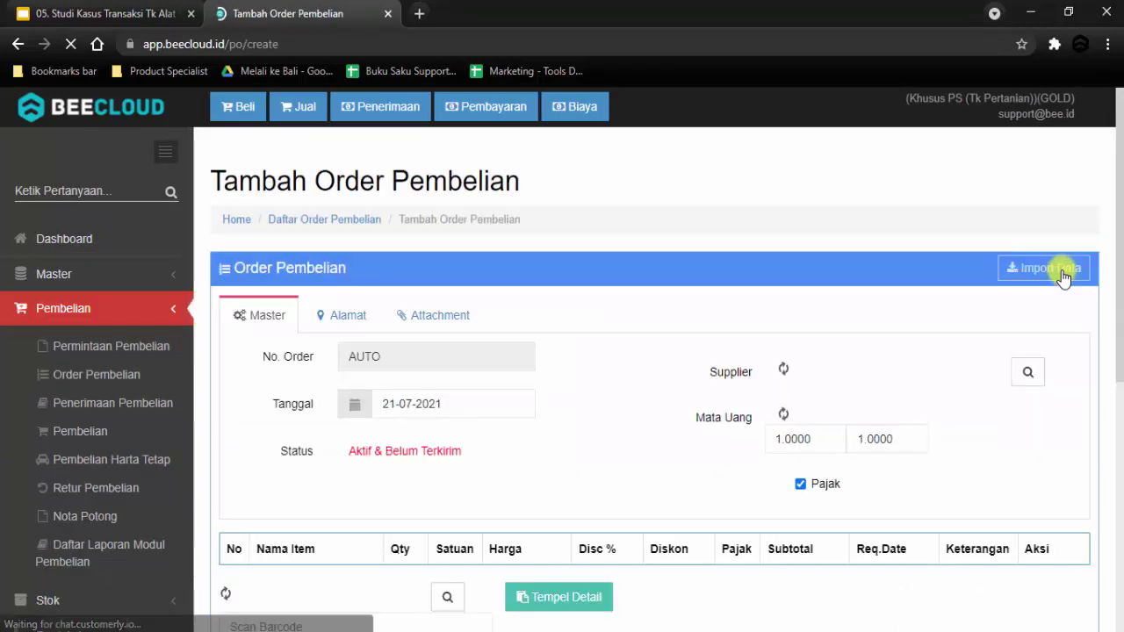
# Step: Set the purchase order's supplier to TRINITY HARAPAN JAYA and its date to 01-07-2021
pyautogui.scroll(-2, 825, 239)
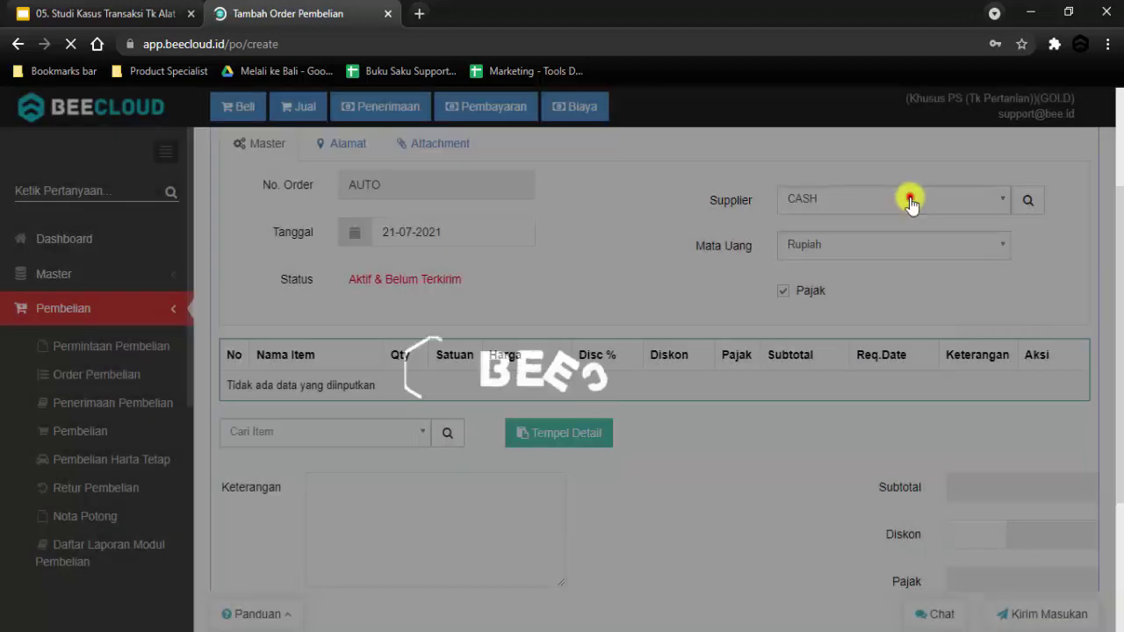
pyautogui.click(909, 200)
pyautogui.write('trin')
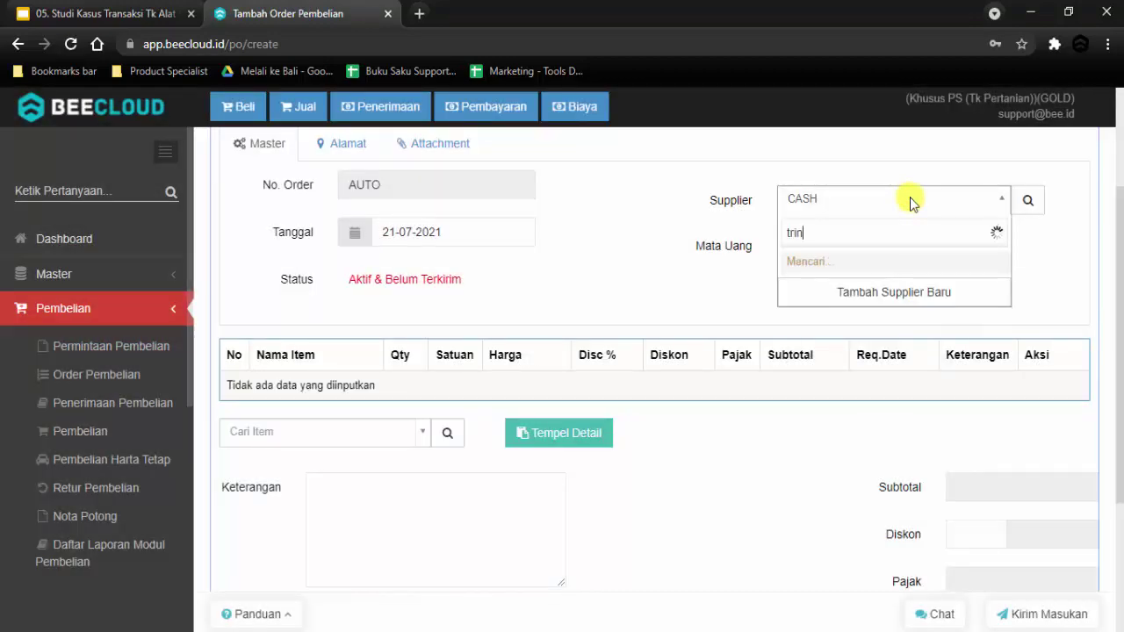
pyautogui.press('Return')
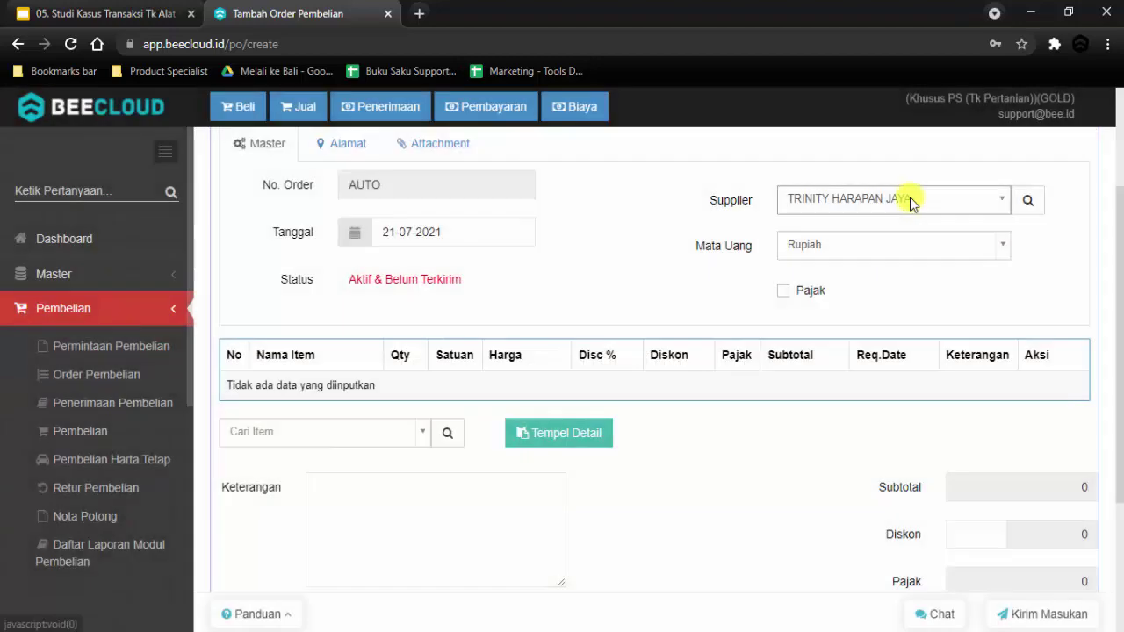
pyautogui.click(460, 237)
pyautogui.click(454, 317)
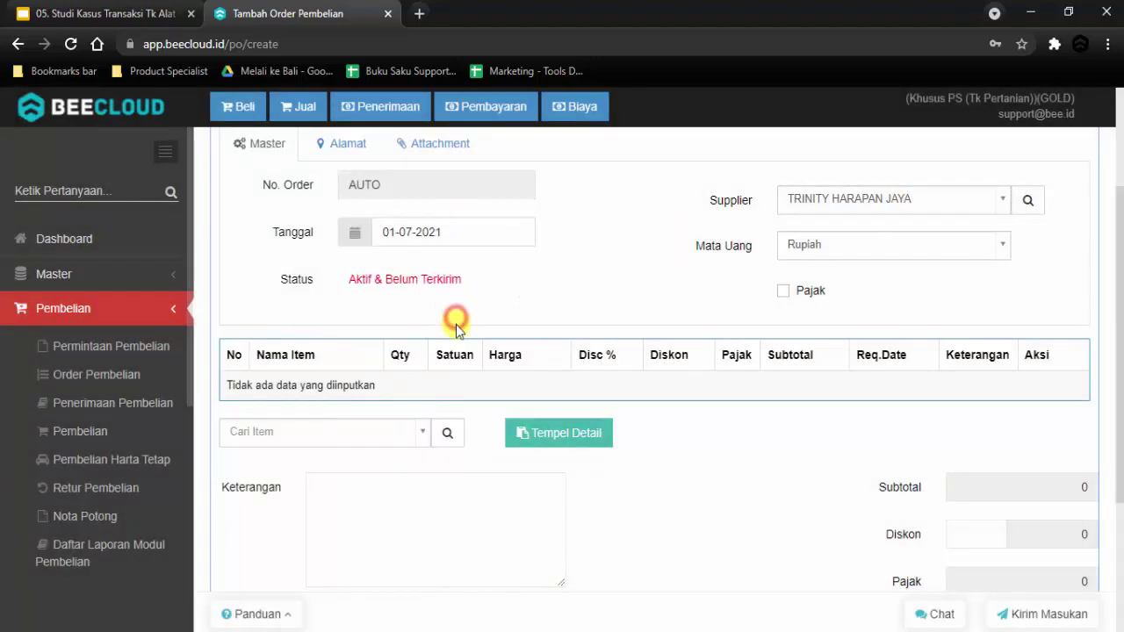
# Step: Find the items matching "pupu" and add Pupuk Urea Non-subsidi to the purchase order
pyautogui.click(331, 431)
pyautogui.write('p')
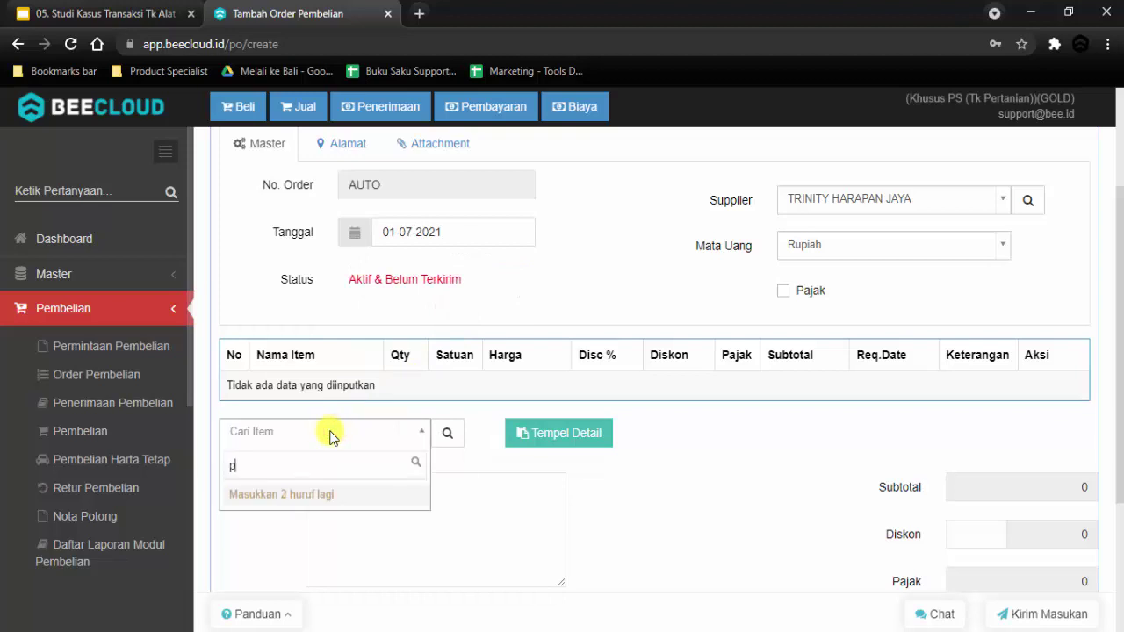
pyautogui.write('upu')
pyautogui.press('Down')
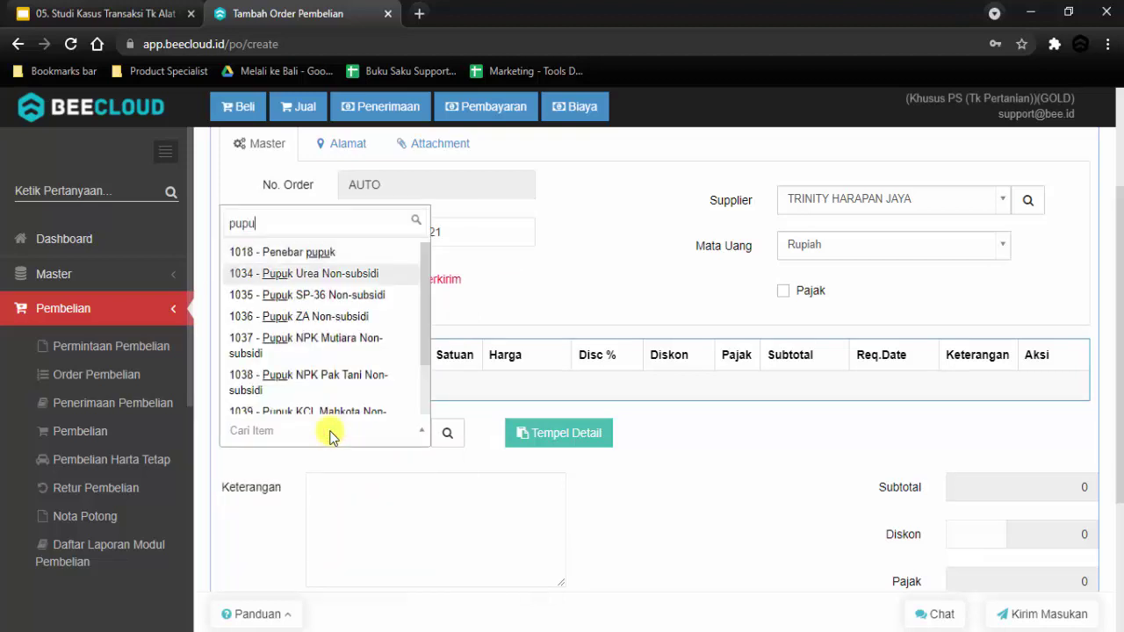
pyautogui.press('Return')
pyautogui.scroll(2, 329, 427)
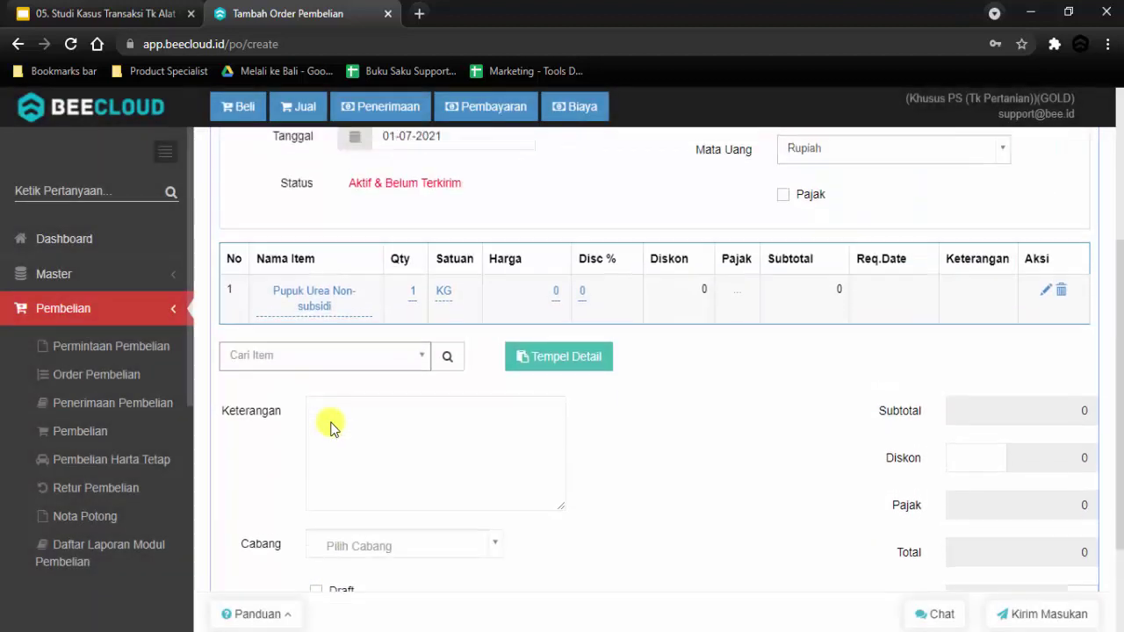
pyautogui.click(341, 373)
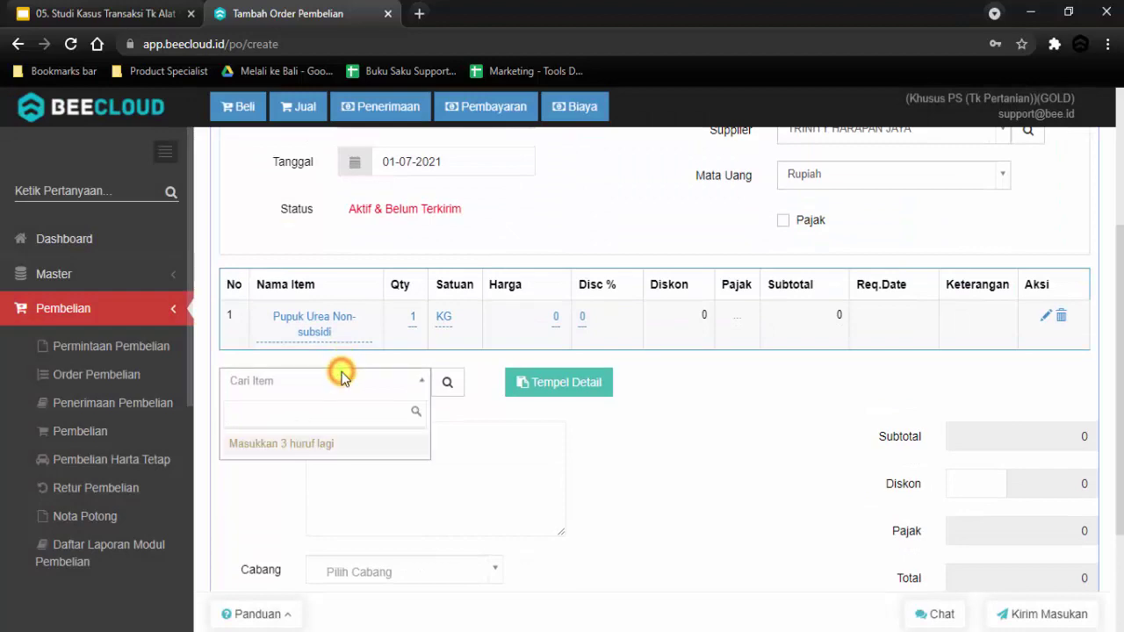
pyautogui.write('pup')
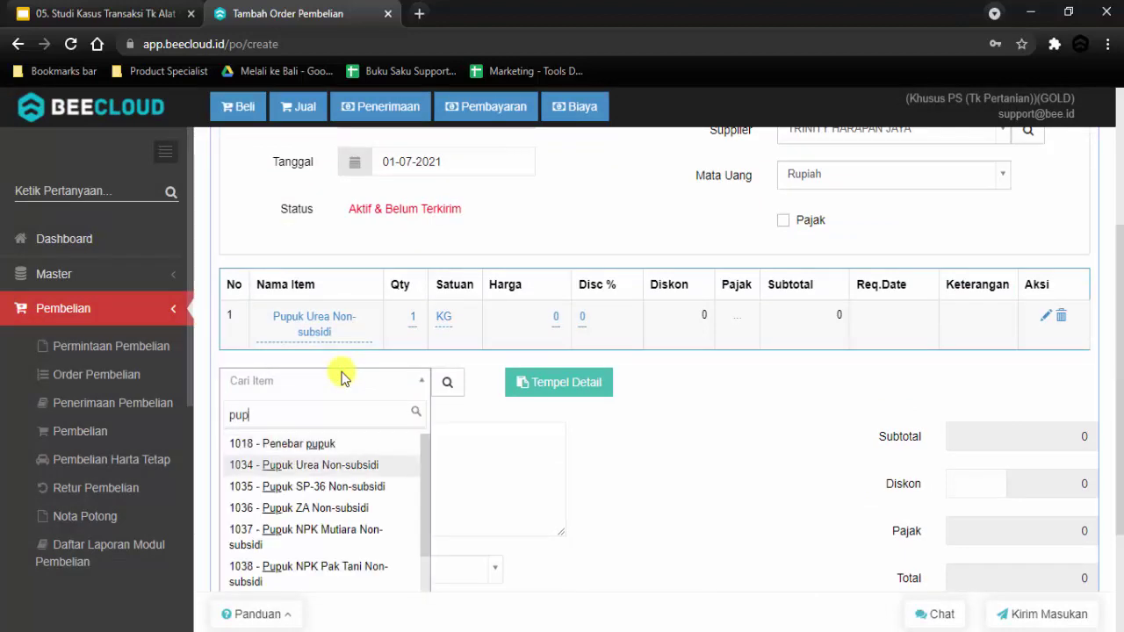
pyautogui.press('Return')
pyautogui.scroll(2, 339, 371)
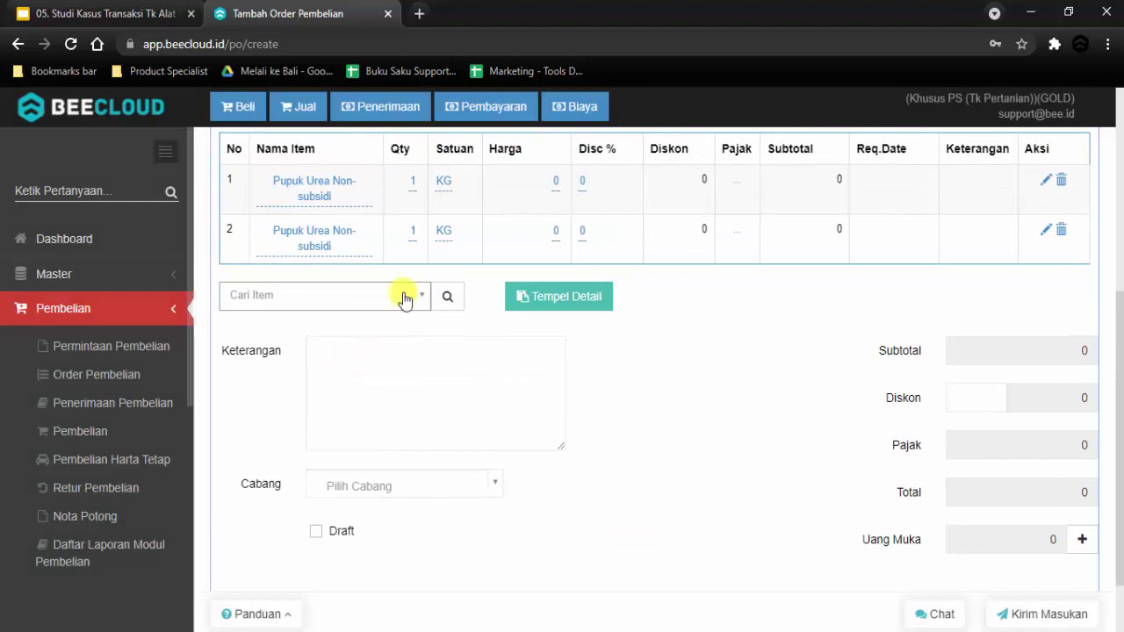
pyautogui.click(1061, 230)
# Step: Find the items matching "pup" and add Pupuk ZA Non-subsidi to the purchase order
pyautogui.click(369, 253)
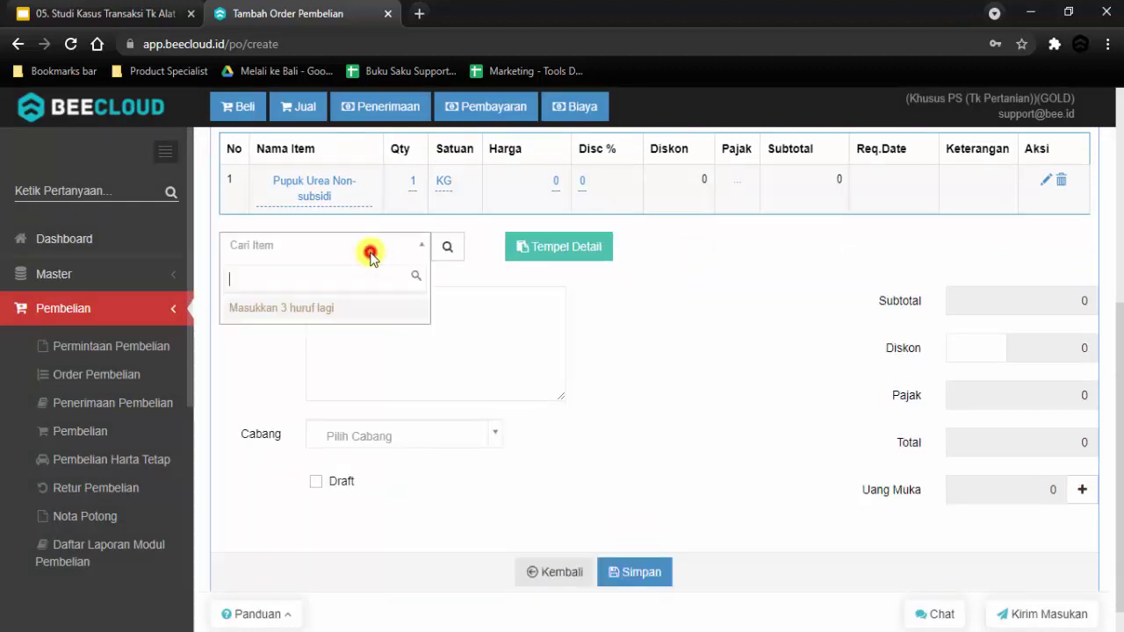
pyautogui.write('pupuk')
pyautogui.press('BackSpace')
pyautogui.press('BackSpace')
pyautogui.press('BackSpace')
pyautogui.write('p')
pyautogui.press('Down')
pyautogui.press('Down')
pyautogui.press('Down')
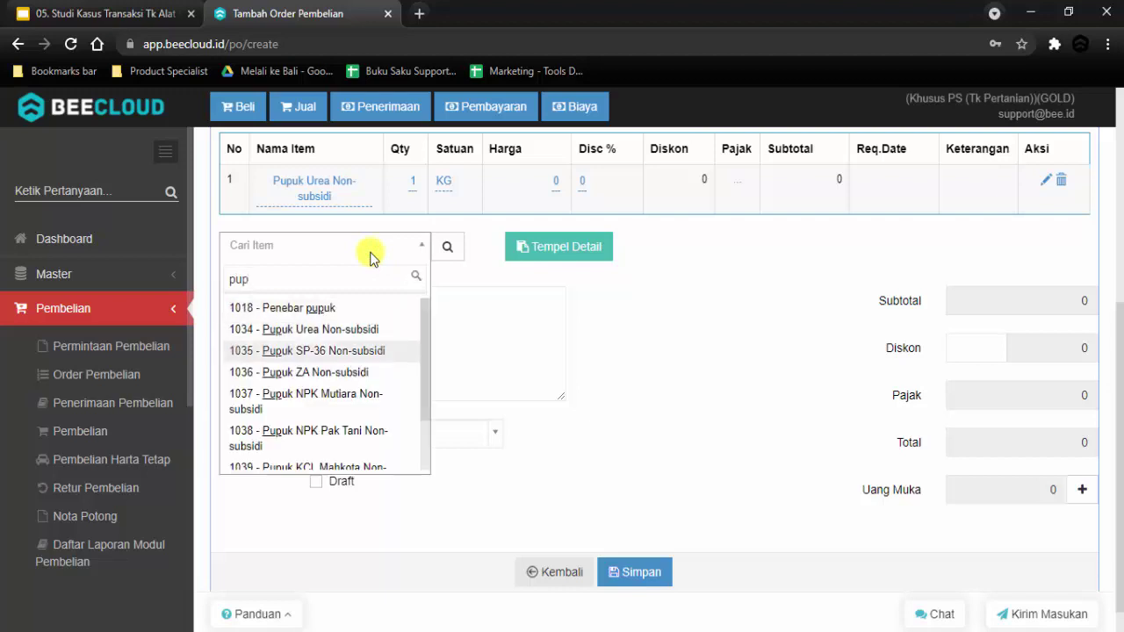
pyautogui.press('Return')
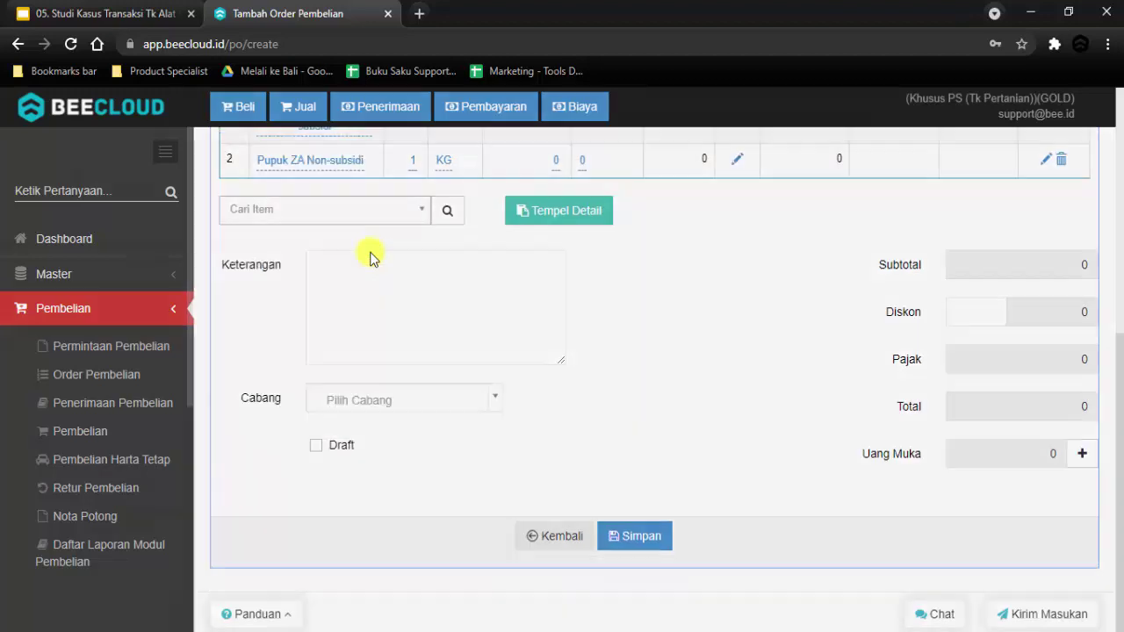
# Step: Find the items matching "pupuk" and add Pupuk NPK Mutiara Non-subsidi to the purchase order
pyautogui.click(370, 208)
pyautogui.write('pup')
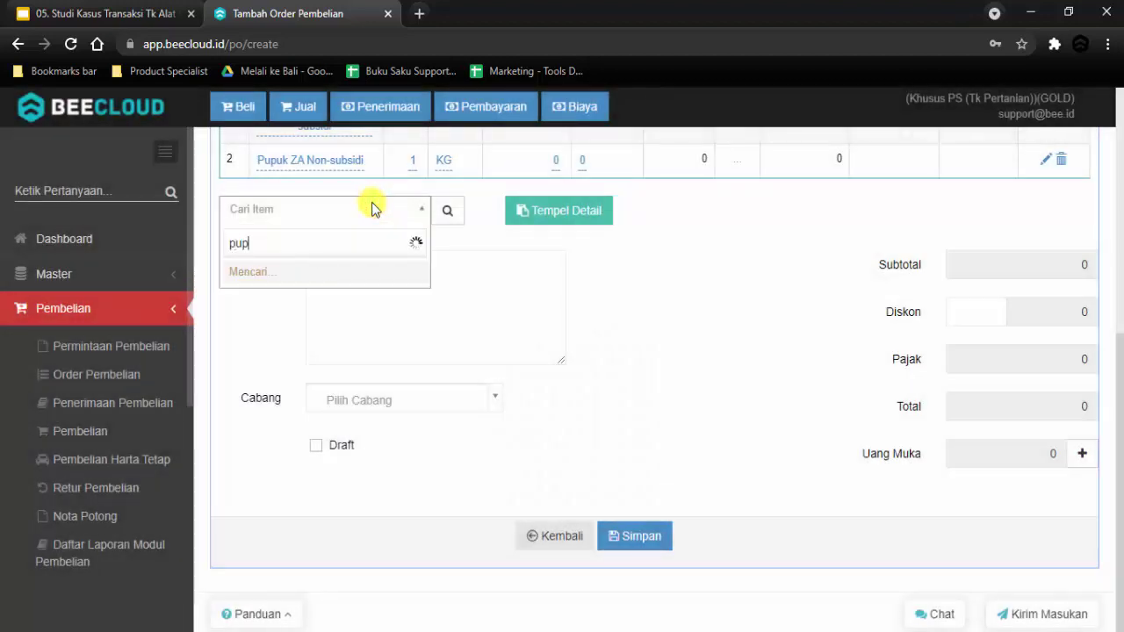
pyautogui.write('uk')
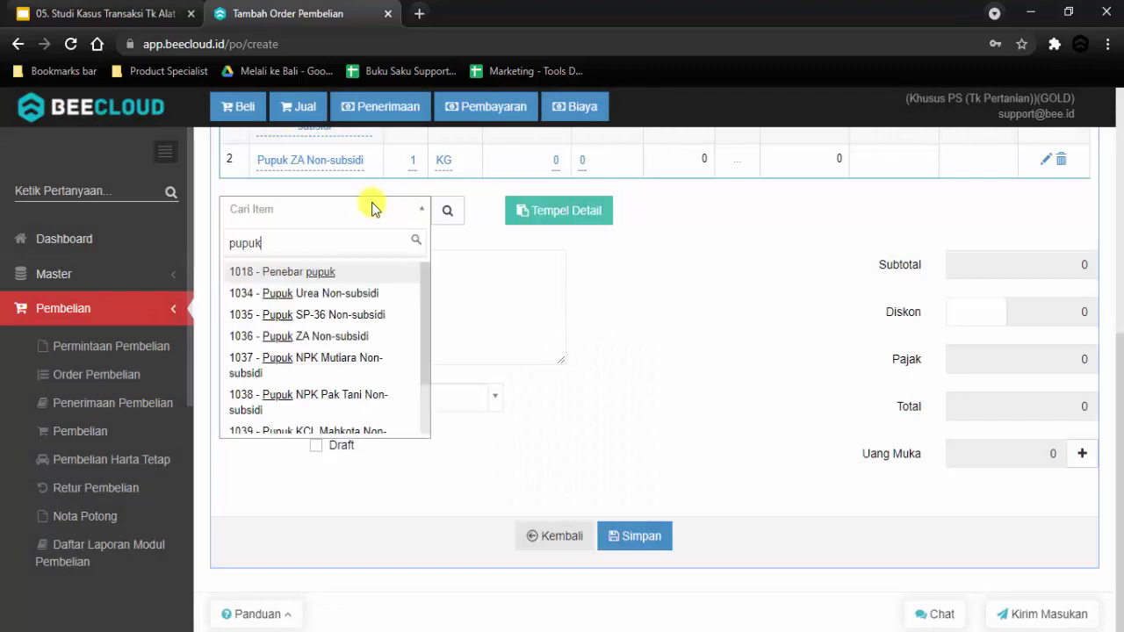
pyautogui.click(351, 369)
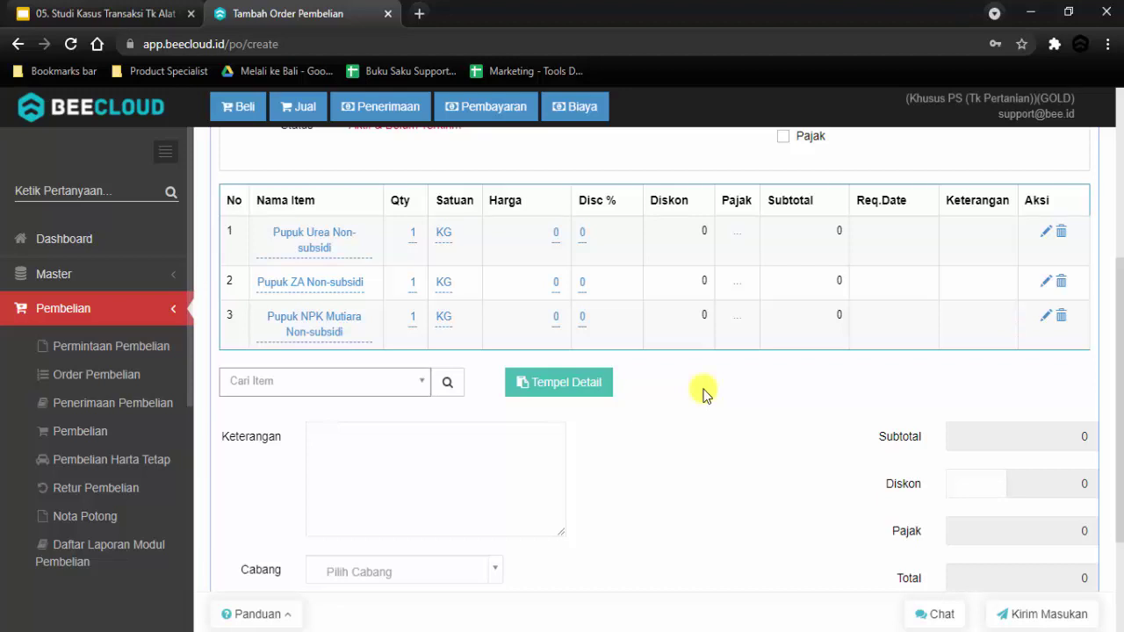
# Step: Set the item prices to 75,000 for Pupuk Urea, 80,000 for Pupuk ZA and 45,000 for Pupuk NPK Mutiara
pyautogui.scroll(1, 692, 394)
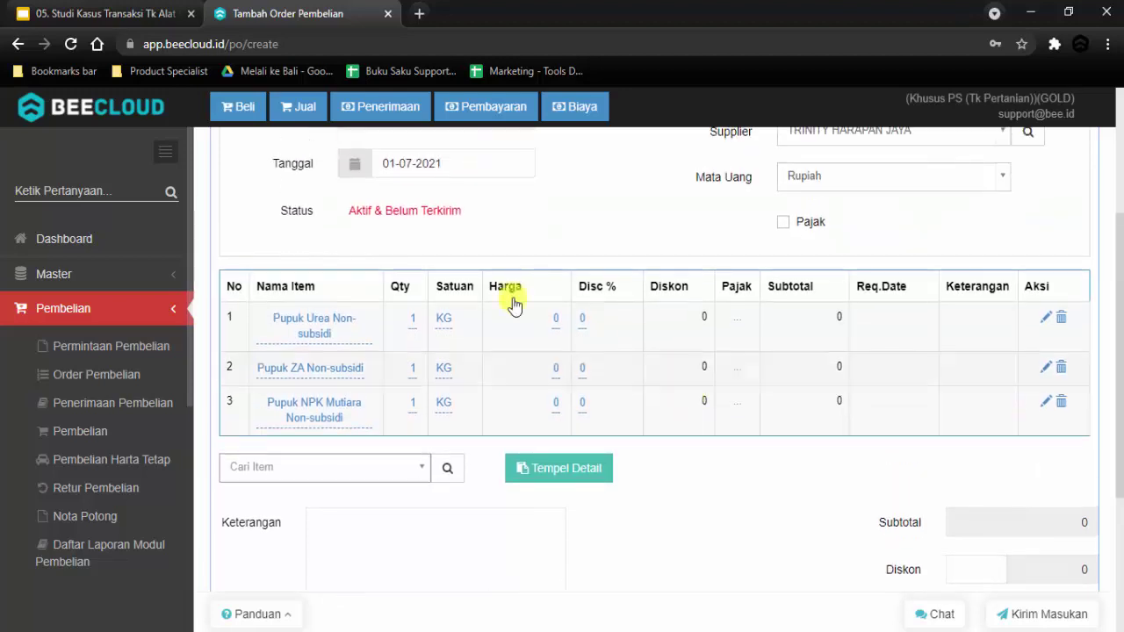
pyautogui.click(555, 319)
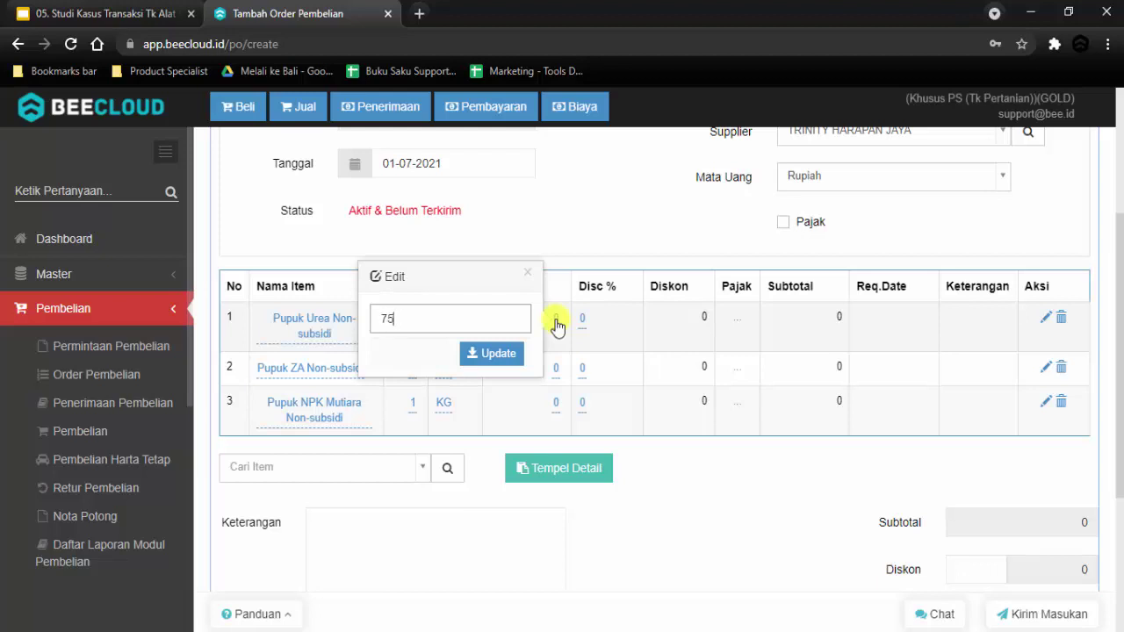
pyautogui.press('Return')
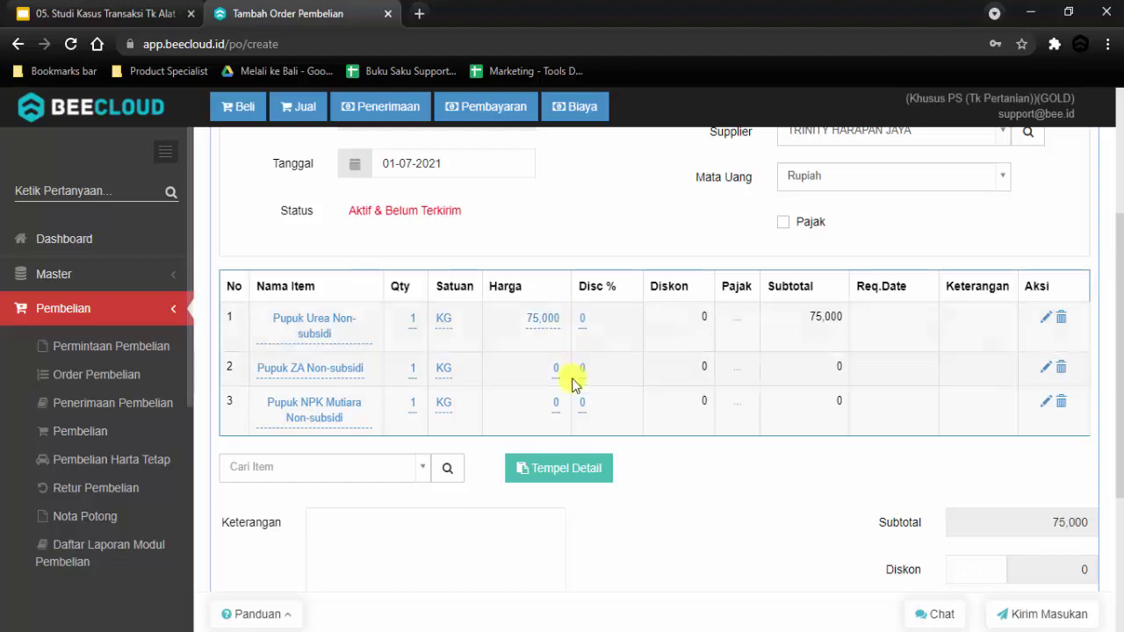
pyautogui.click(551, 368)
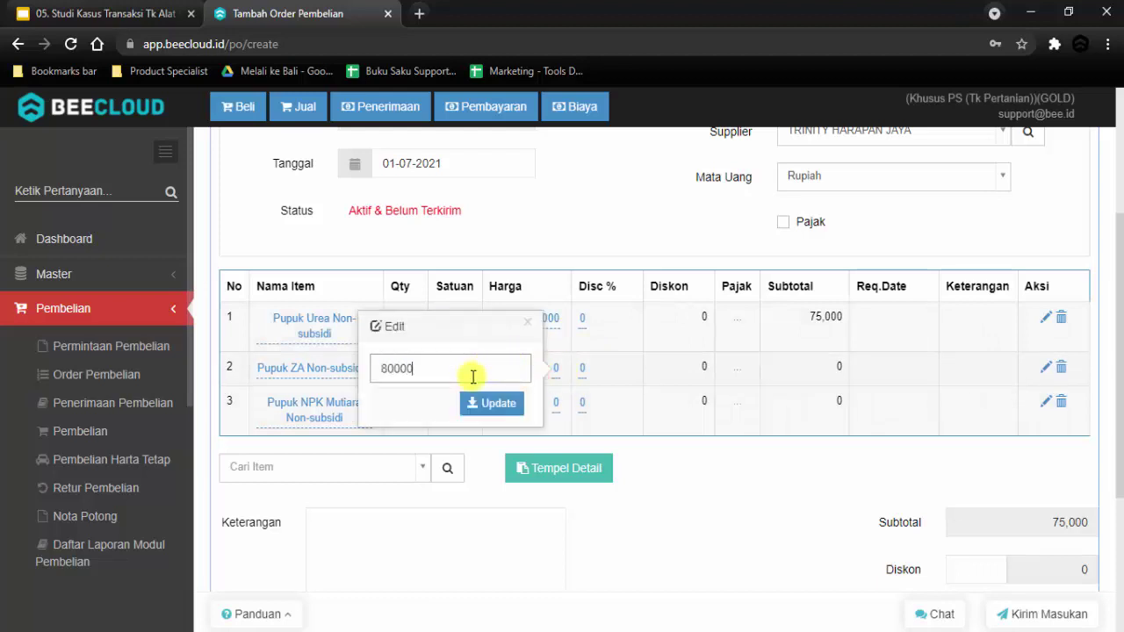
pyautogui.write('80000')
pyautogui.press('Return')
pyautogui.click(552, 403)
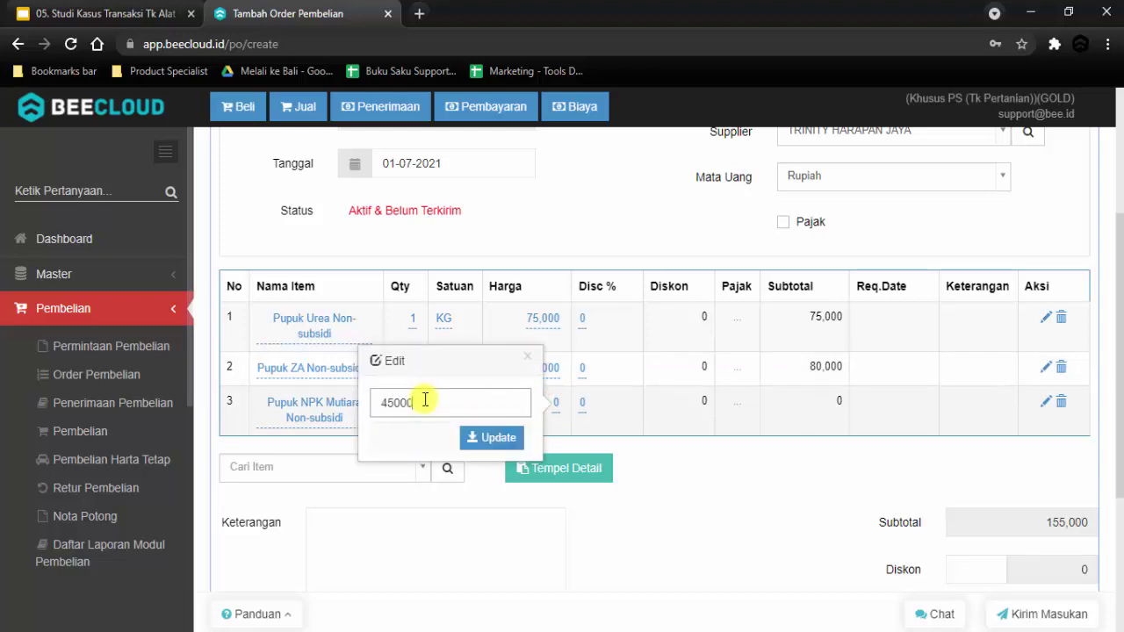
pyautogui.press('Return')
# Step: Try the SAK unit for Pupuk Urea Non-subsidi and return it to KG
pyautogui.click(443, 318)
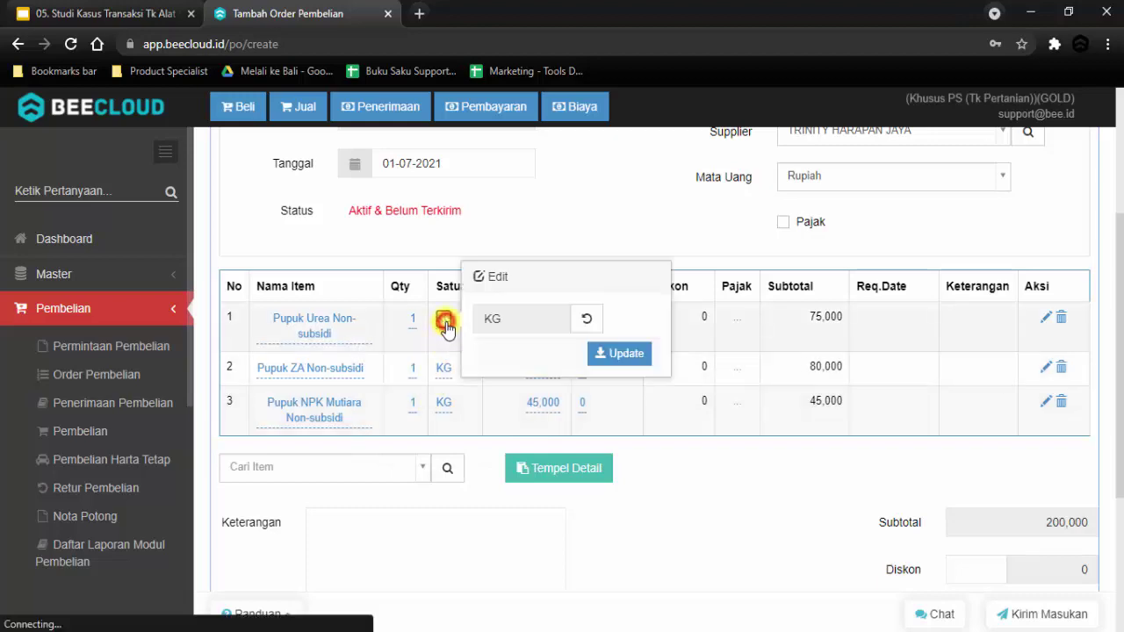
pyautogui.click(591, 321)
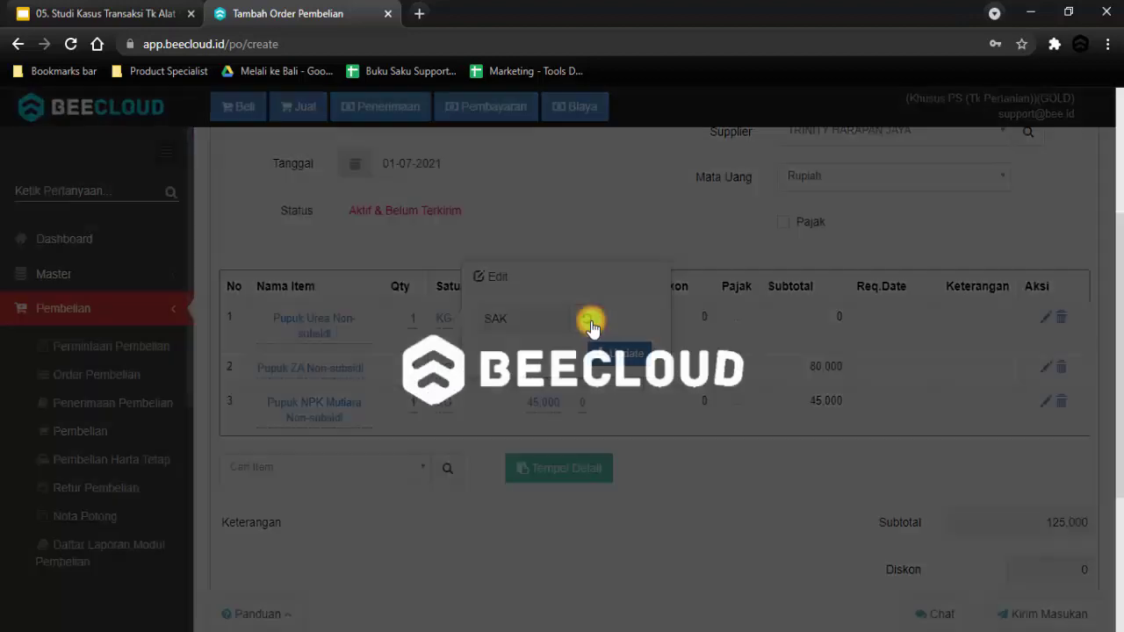
pyautogui.click(592, 322)
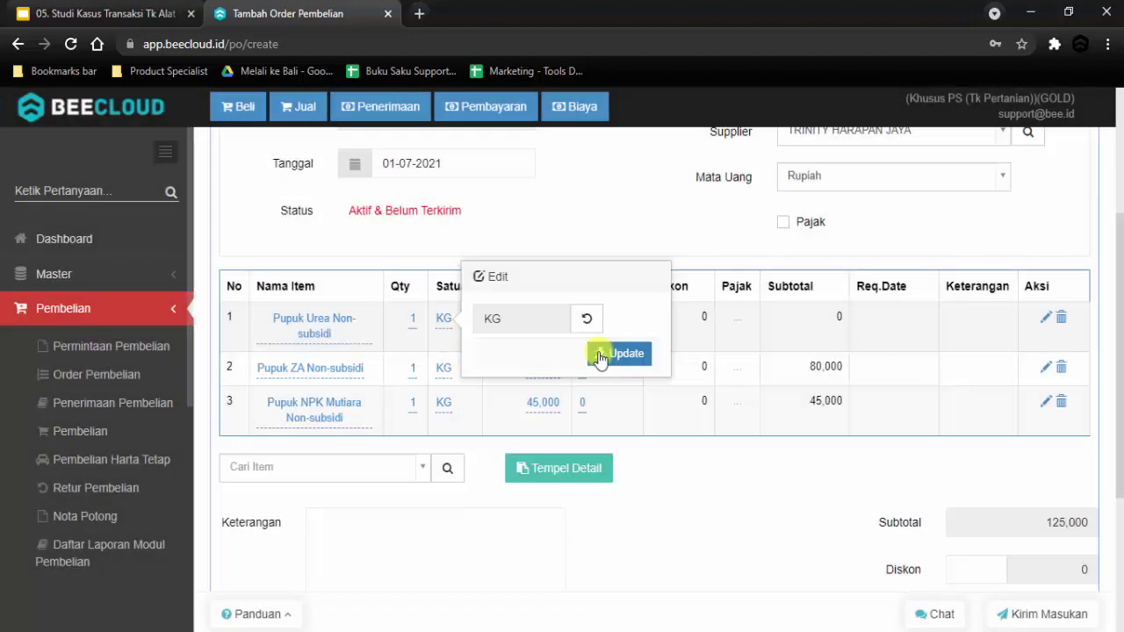
pyautogui.click(606, 351)
# Step: Set the quantities of Pupuk Urea, ZA and NPK Mutiara to 20, 50 and 60, and the Urea price to 45,000
pyautogui.click(413, 319)
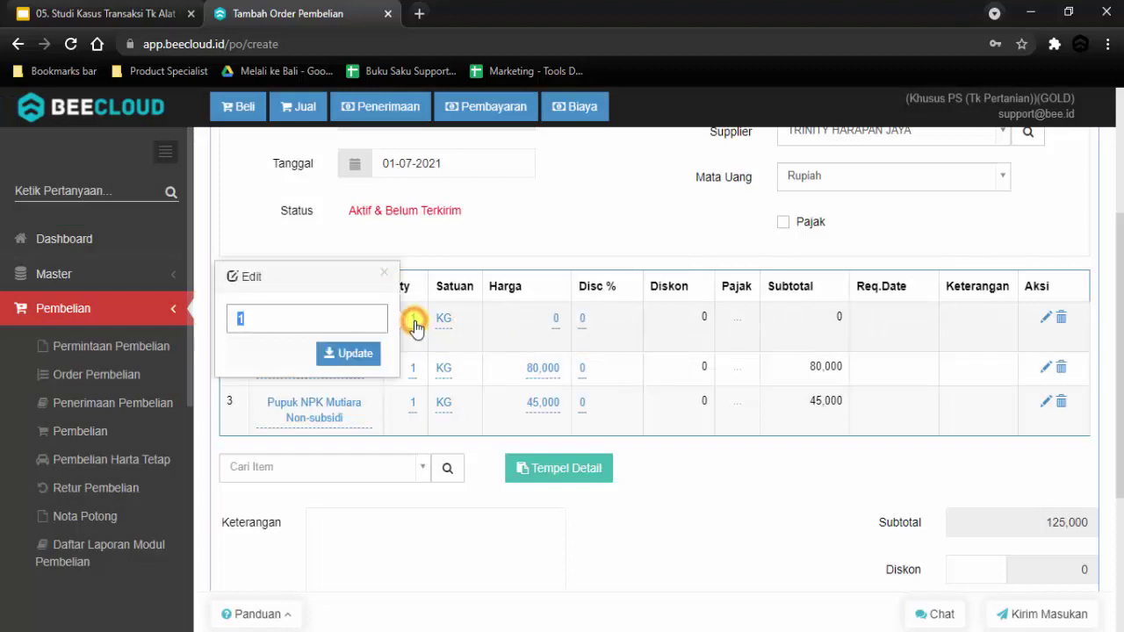
pyautogui.write('2')
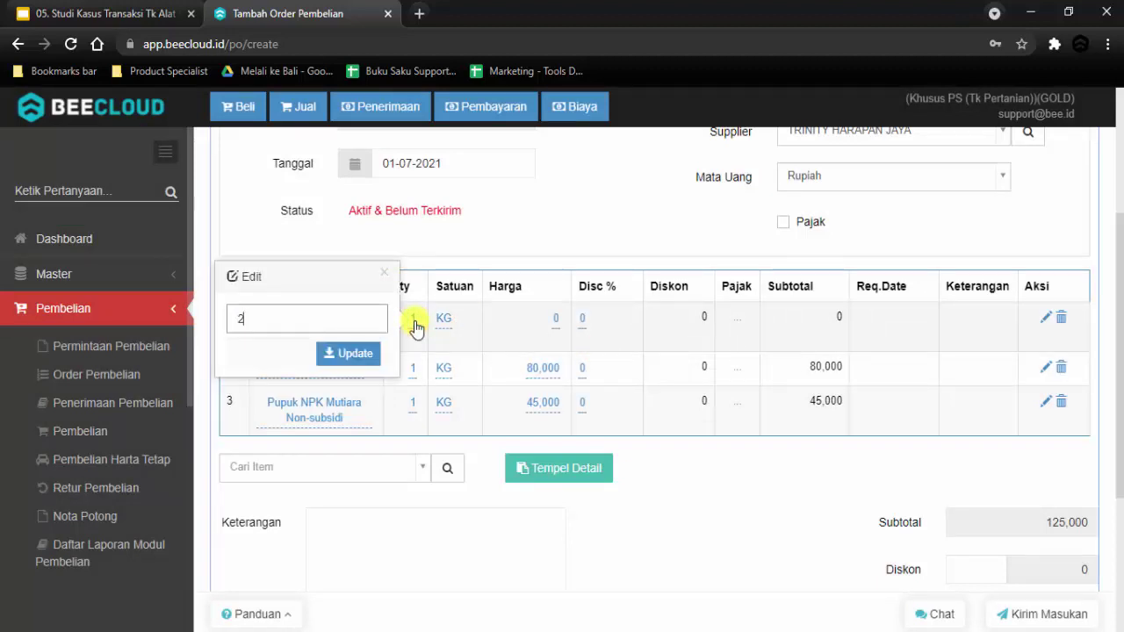
pyautogui.write('0')
pyautogui.press('Return')
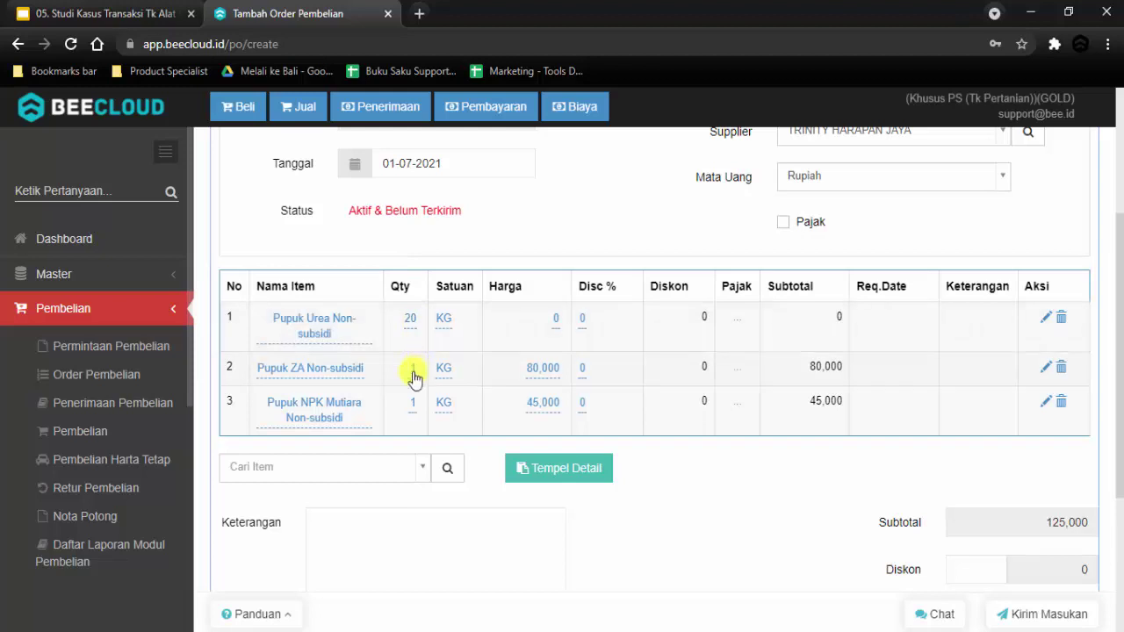
pyautogui.click(412, 373)
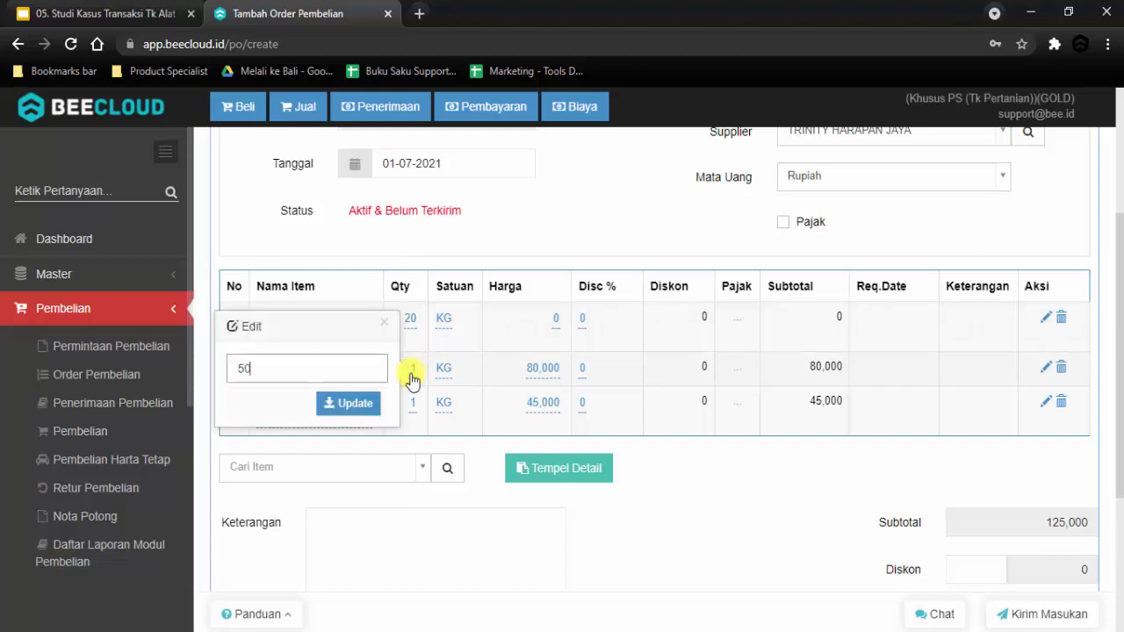
pyautogui.write('50')
pyautogui.press('Return')
pyautogui.click(410, 402)
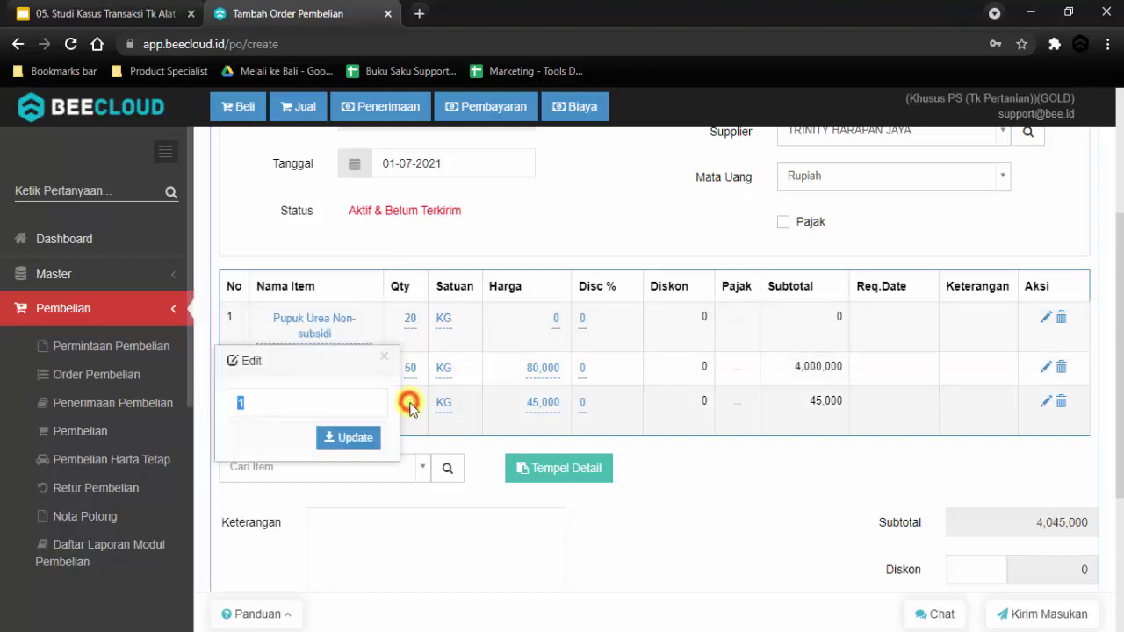
pyautogui.press('Return')
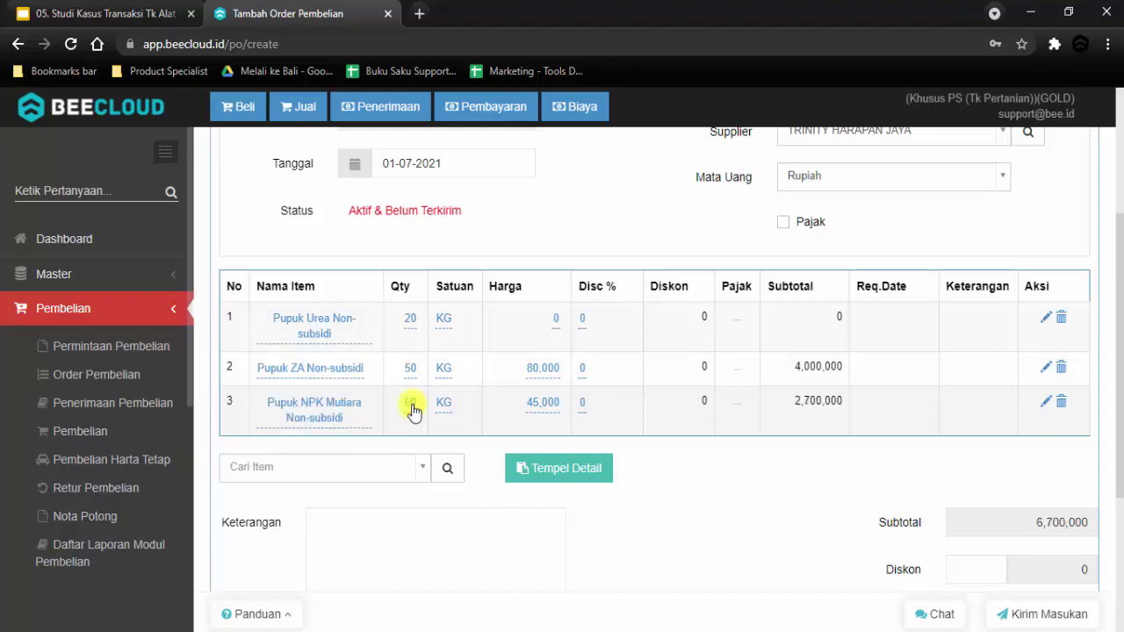
pyautogui.click(558, 322)
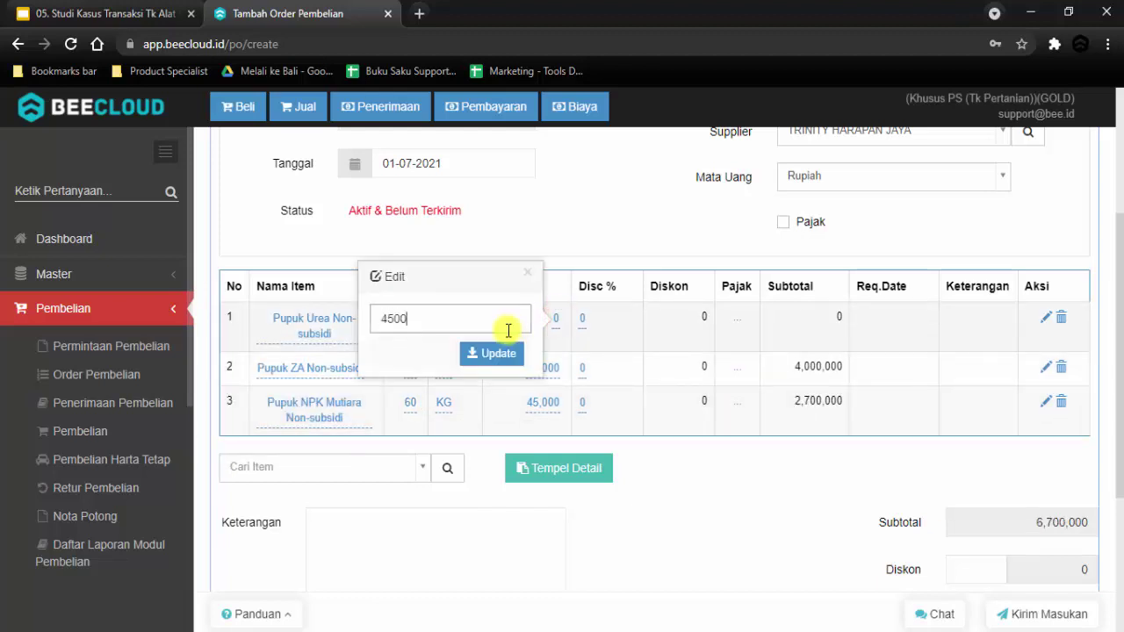
pyautogui.press('Return')
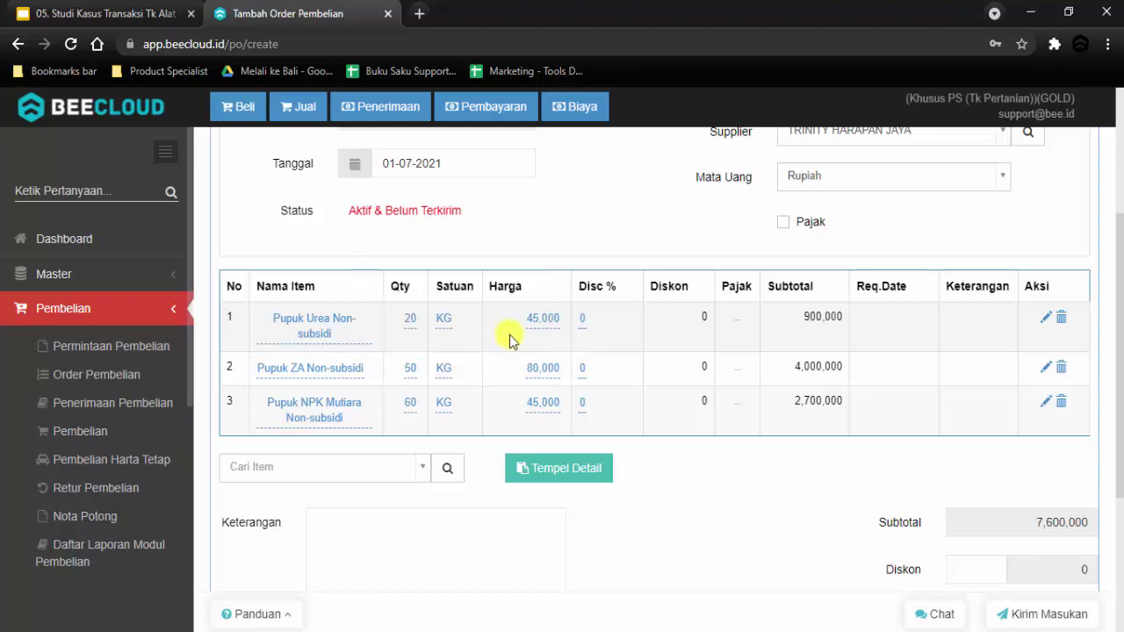
# Step: Check the purchase order's header and subtotal, then save the order
pyautogui.scroll(1, 765, 254)
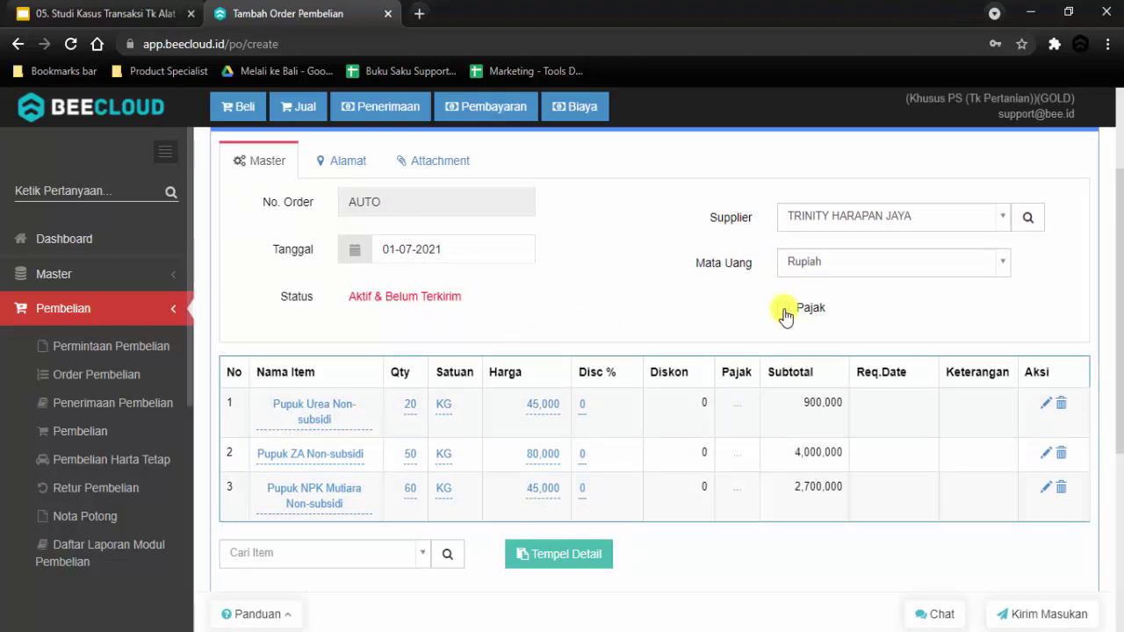
pyautogui.scroll(-3, 786, 316)
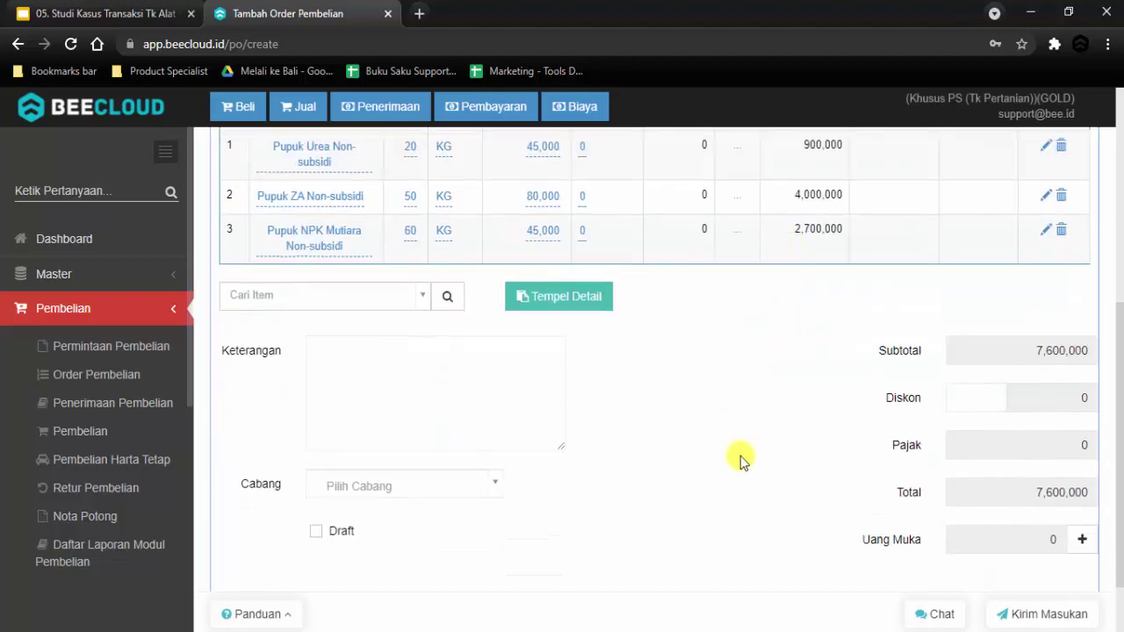
pyautogui.doubleClick(1015, 354)
pyautogui.scroll(-1, 790, 439)
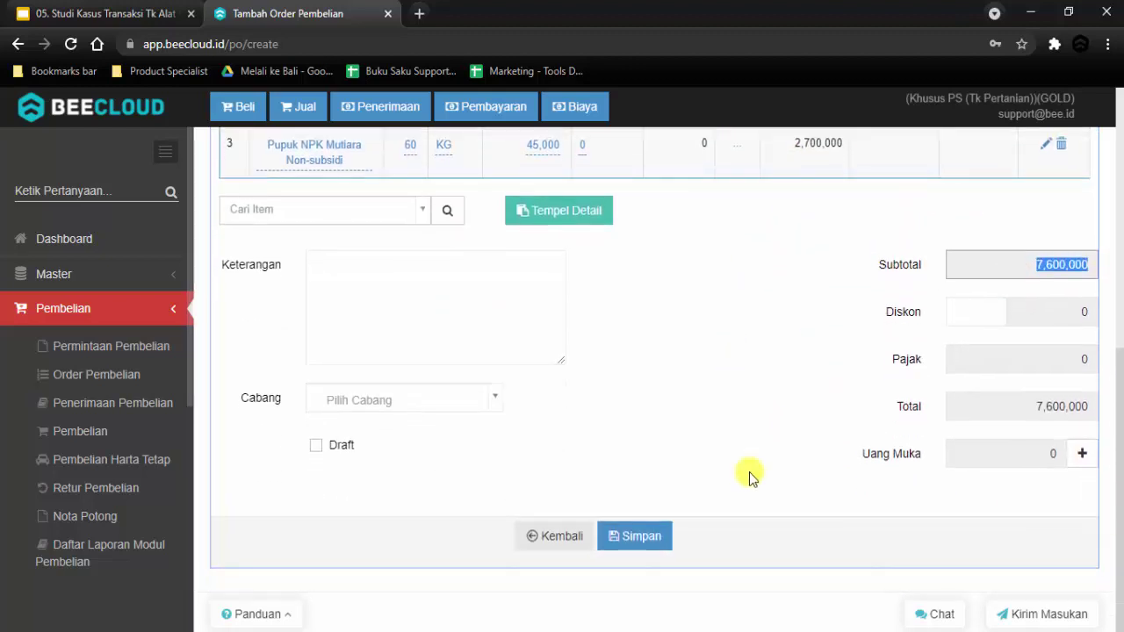
pyautogui.click(650, 540)
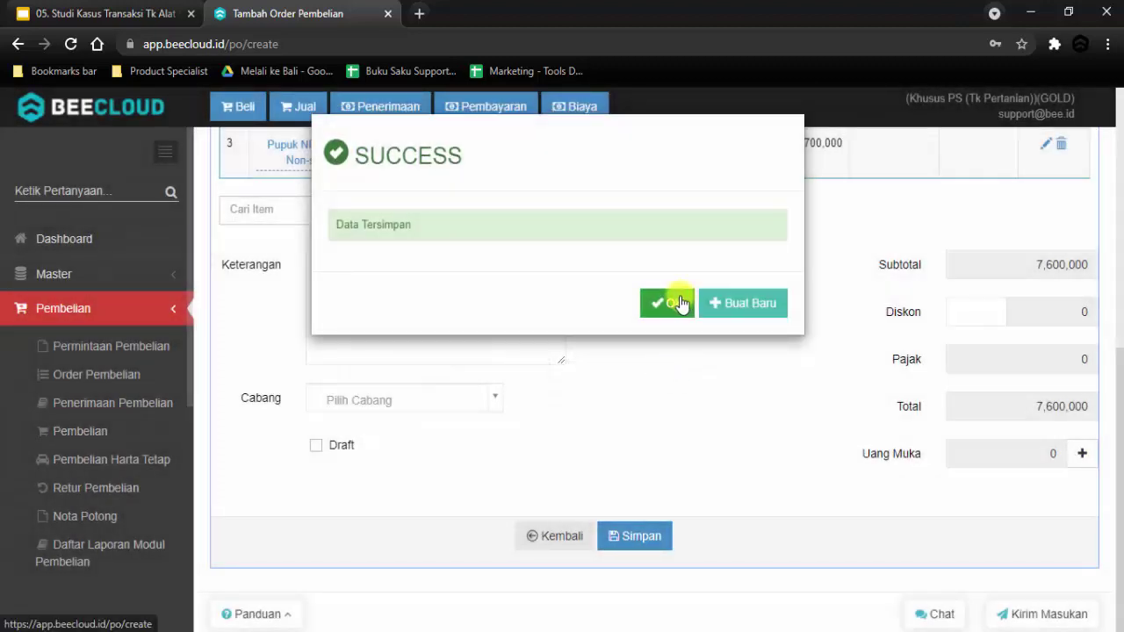
pyautogui.click(676, 302)
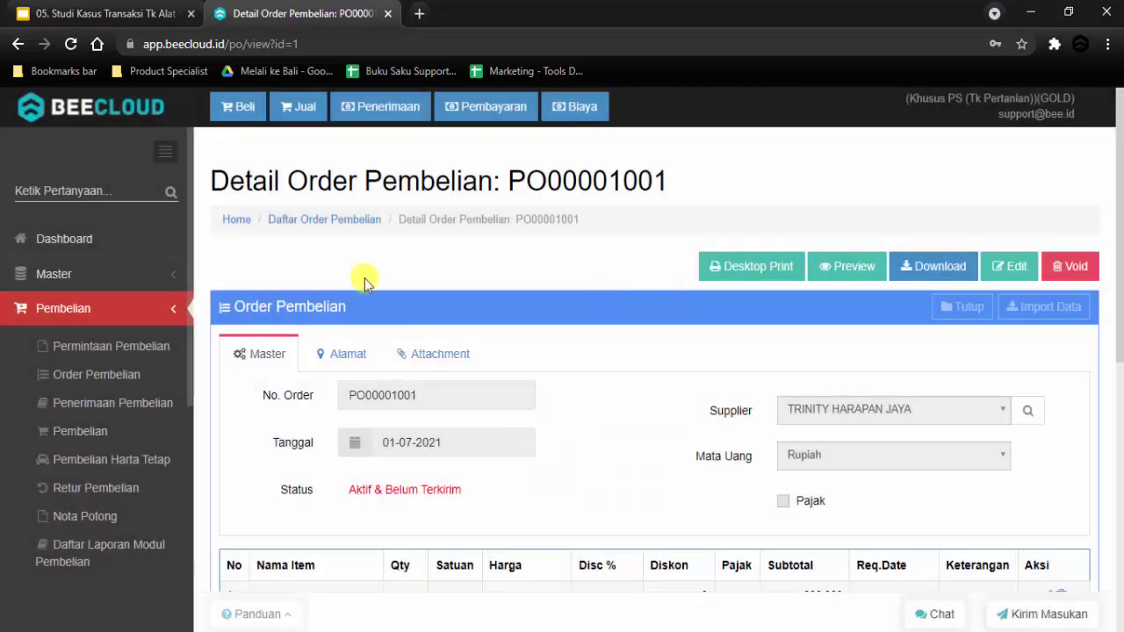
# Step: Open the Pembelian list and start a new purchase
pyautogui.scroll(-1, 74, 290)
pyautogui.click(75, 251)
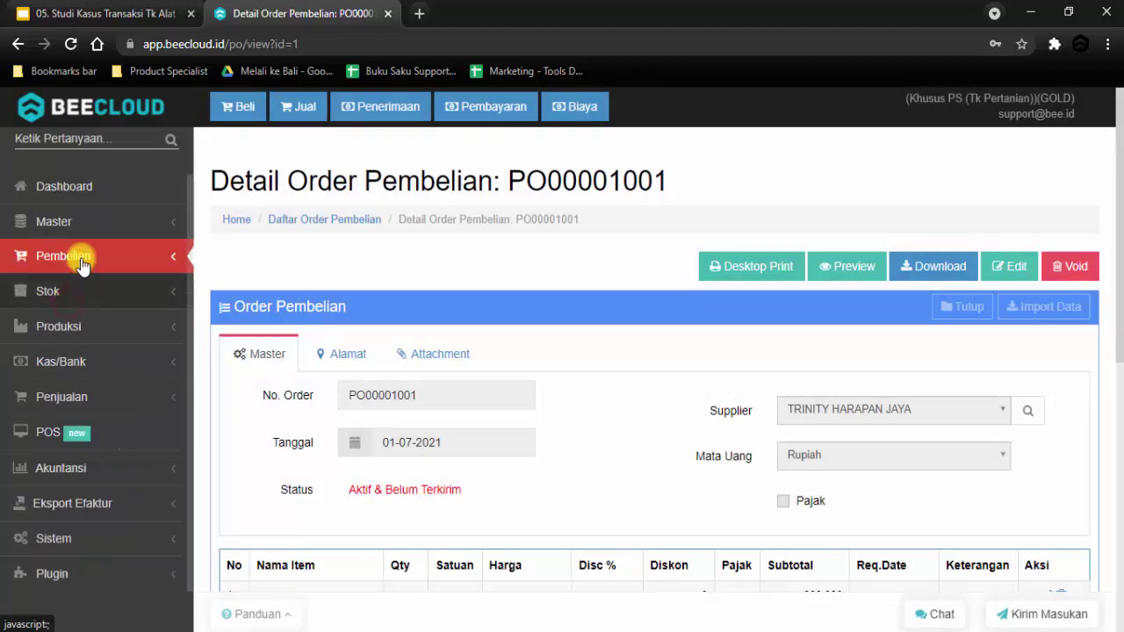
pyautogui.click(75, 251)
pyautogui.scroll(-1, 88, 272)
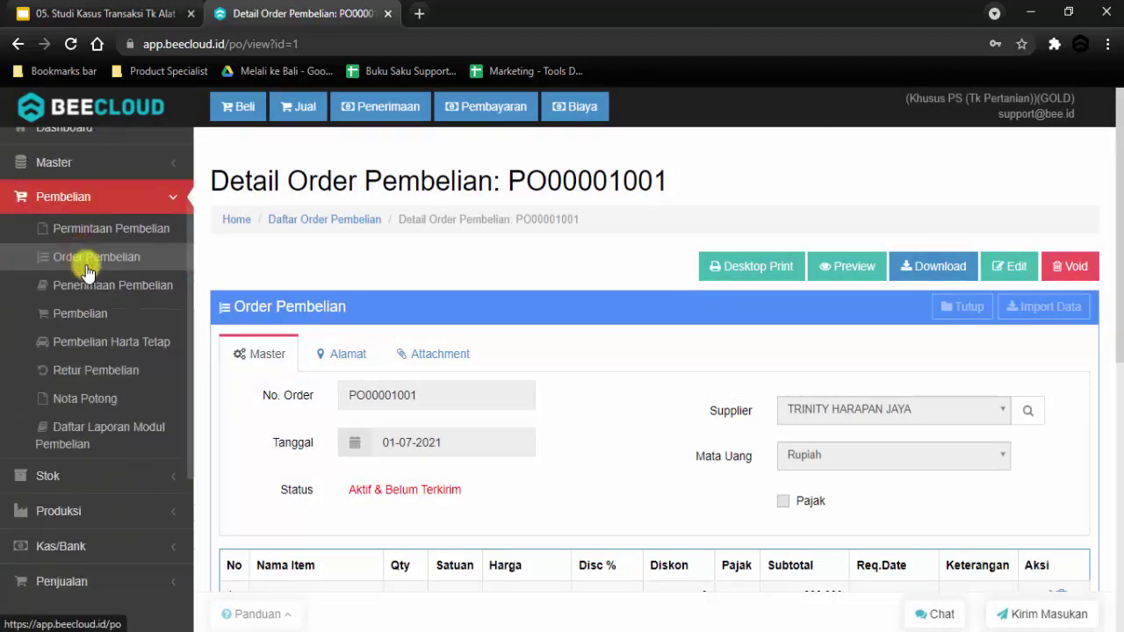
pyautogui.click(120, 320)
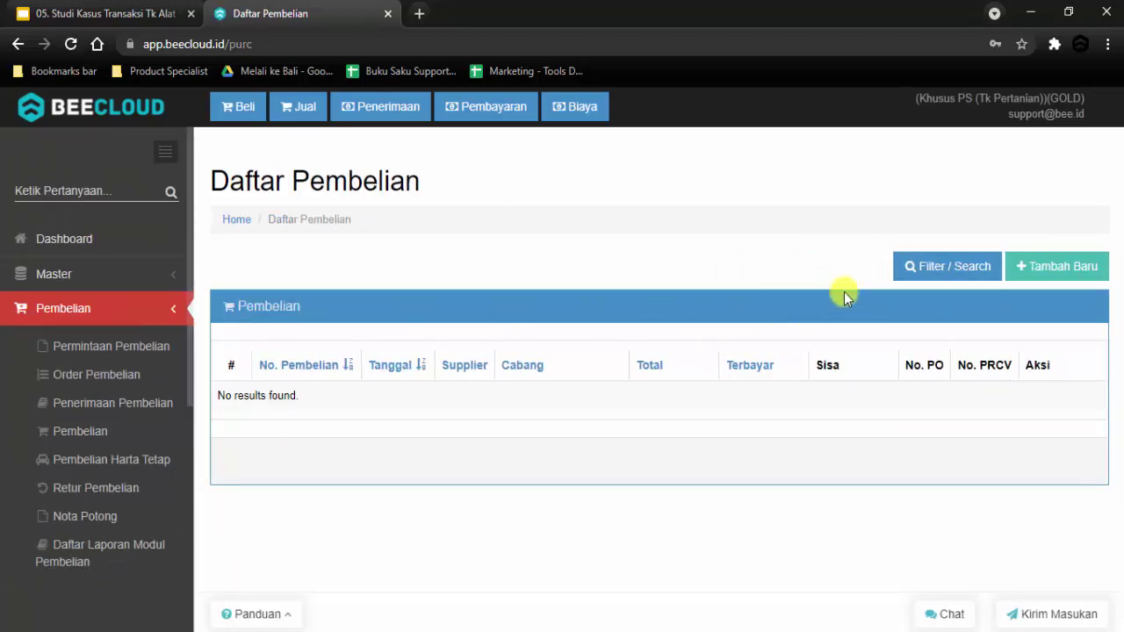
pyautogui.click(1062, 260)
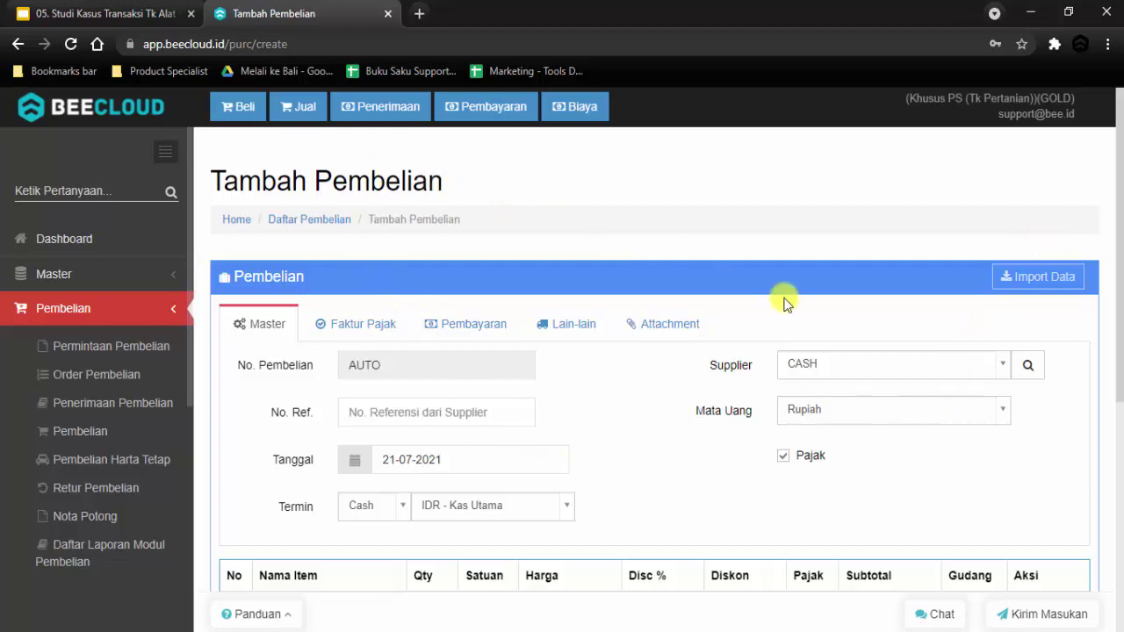
# Step: Set the new purchase's supplier to TRINITY HARAPAN JAYA
pyautogui.click(870, 361)
pyautogui.write('tir')
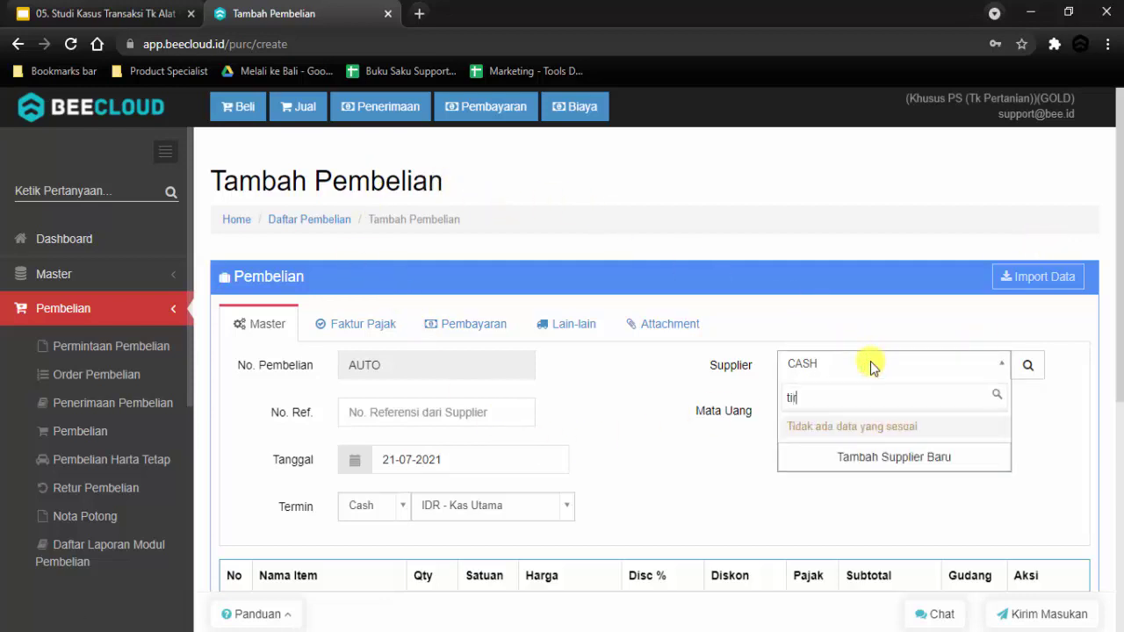
pyautogui.press('BackSpace')
pyautogui.press('BackSpace')
pyautogui.write('rin')
pyautogui.press('Return')
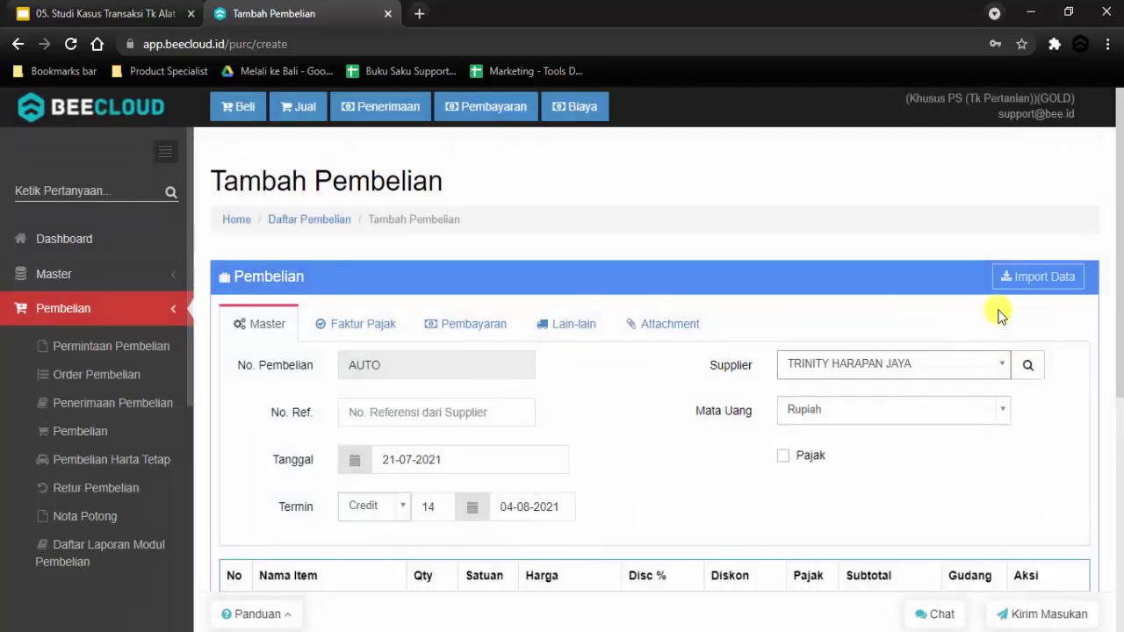
# Step: Import the supplier's purchase order into the purchase, filtering the orders from 2021-07-01 to 2021-07-21
pyautogui.click(1020, 283)
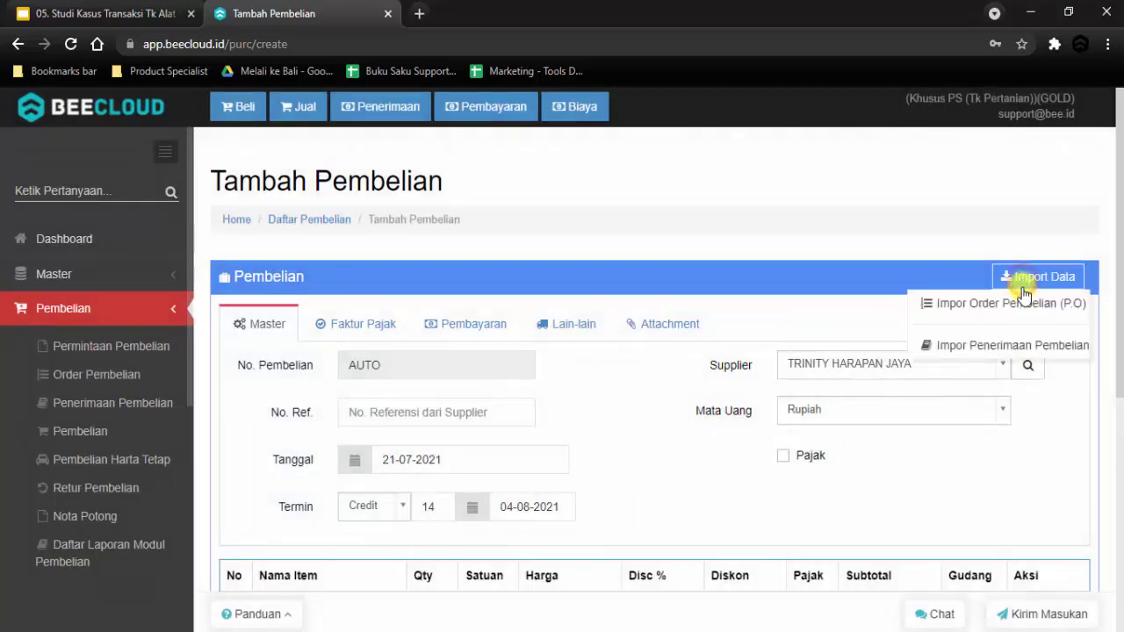
pyautogui.click(1018, 301)
pyautogui.click(497, 426)
pyautogui.scroll(-1, 438, 475)
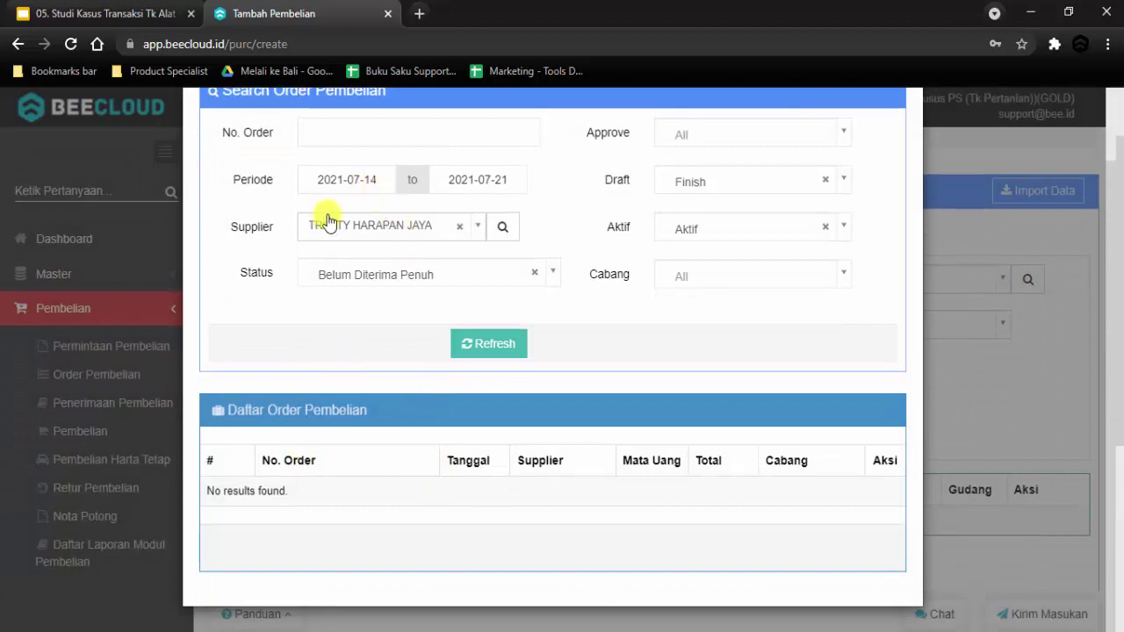
pyautogui.click(360, 177)
pyautogui.click(405, 261)
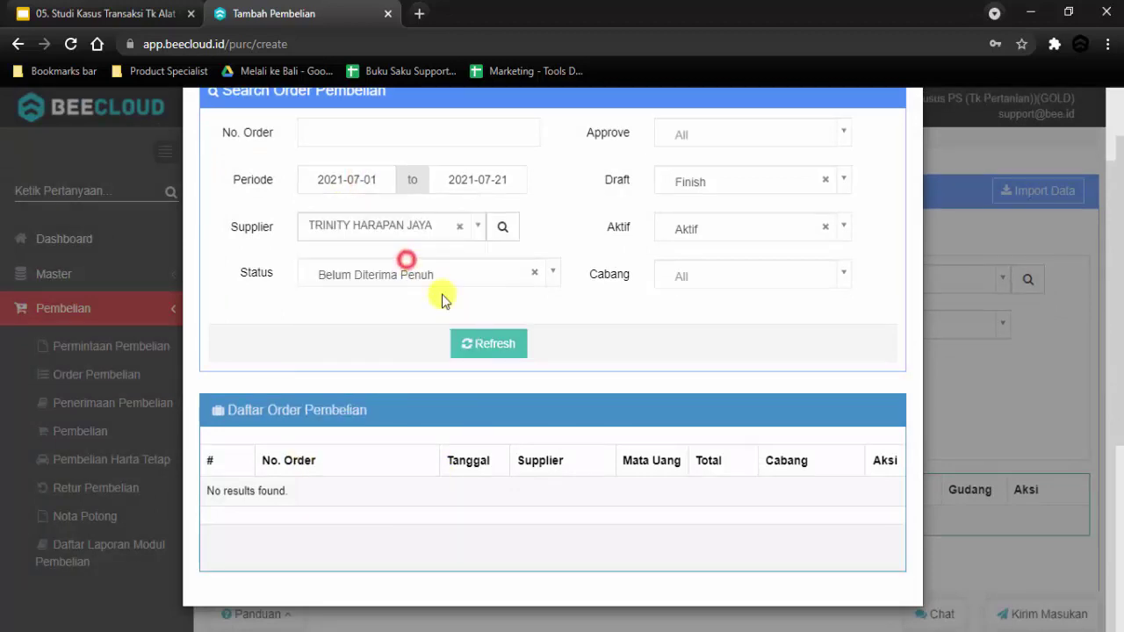
pyautogui.click(474, 347)
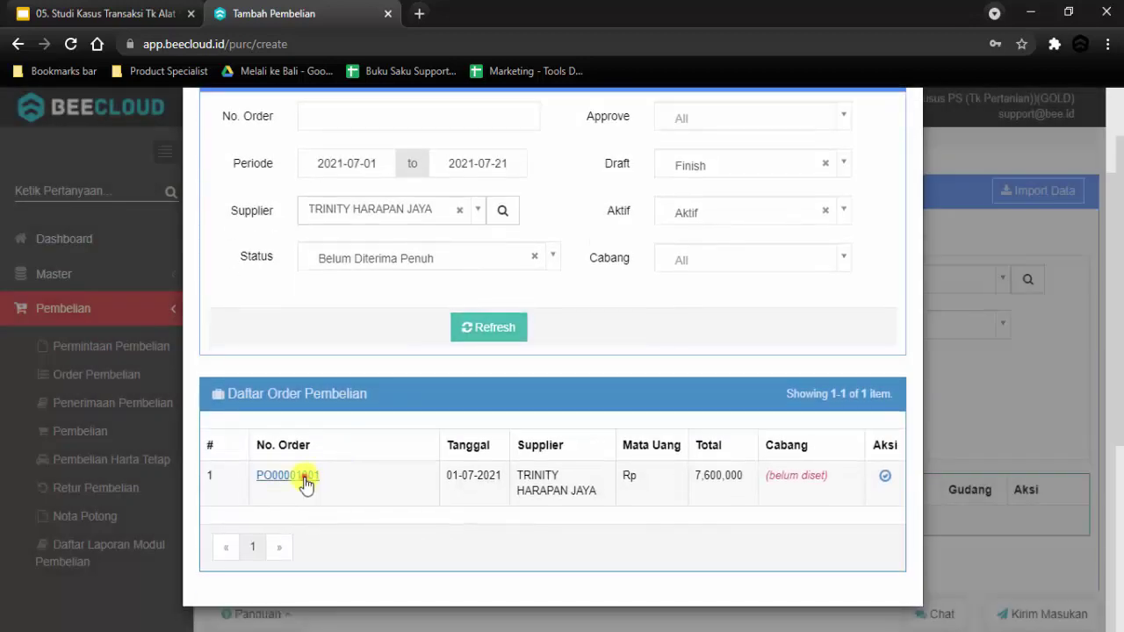
pyautogui.click(287, 476)
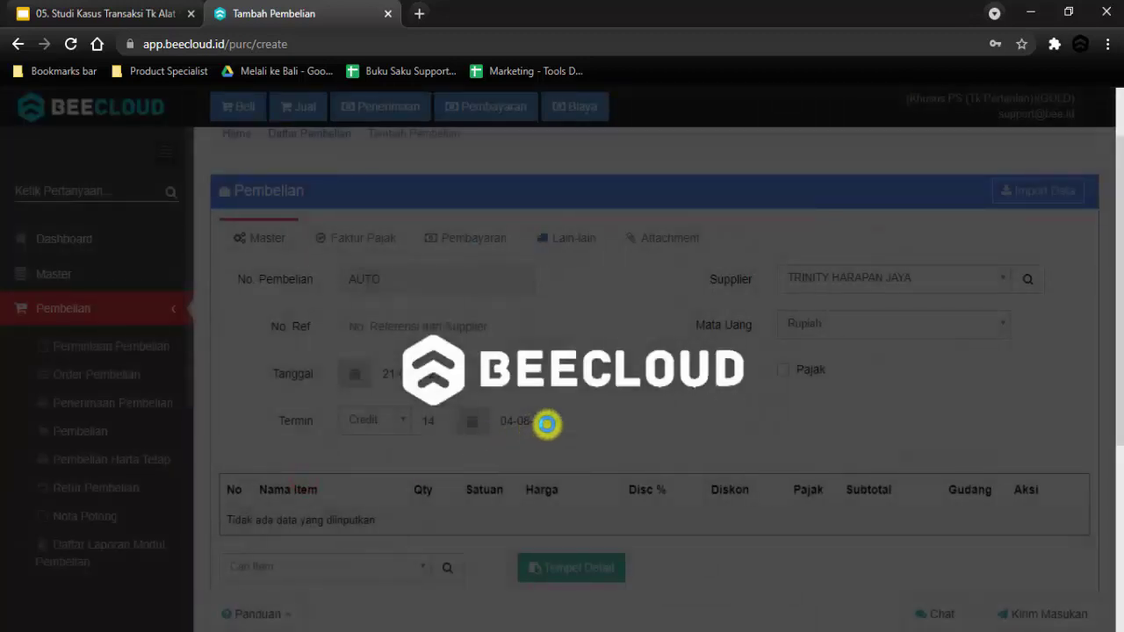
# Step: Review the imported items and credit term, and set the purchase date to 08-07-2021
pyautogui.scroll(-2, 590, 444)
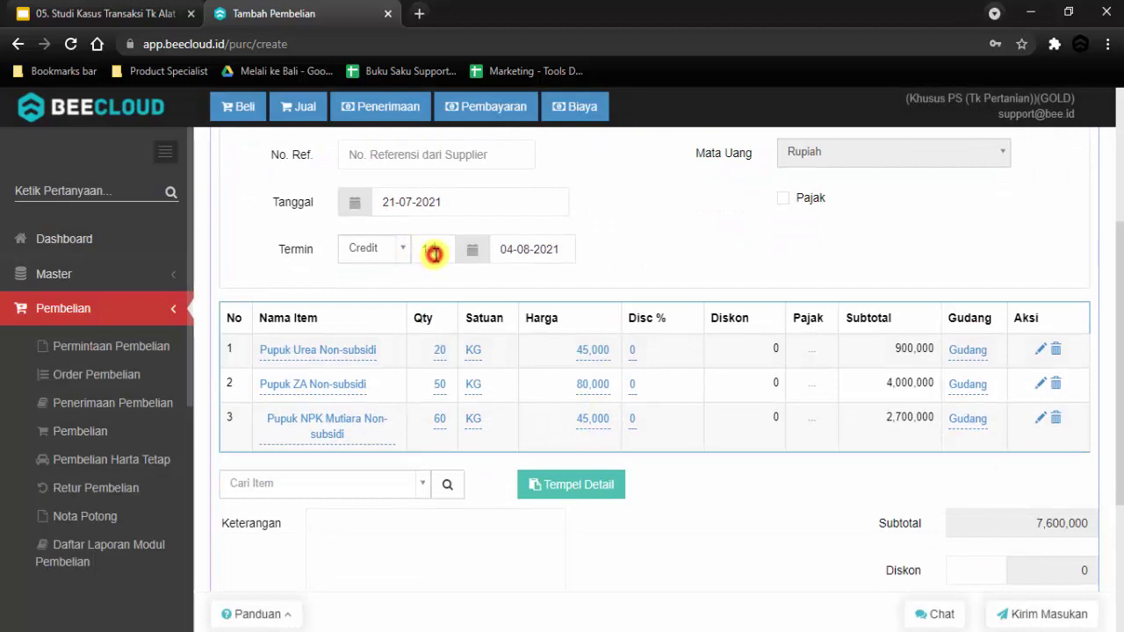
pyautogui.doubleClick(433, 253)
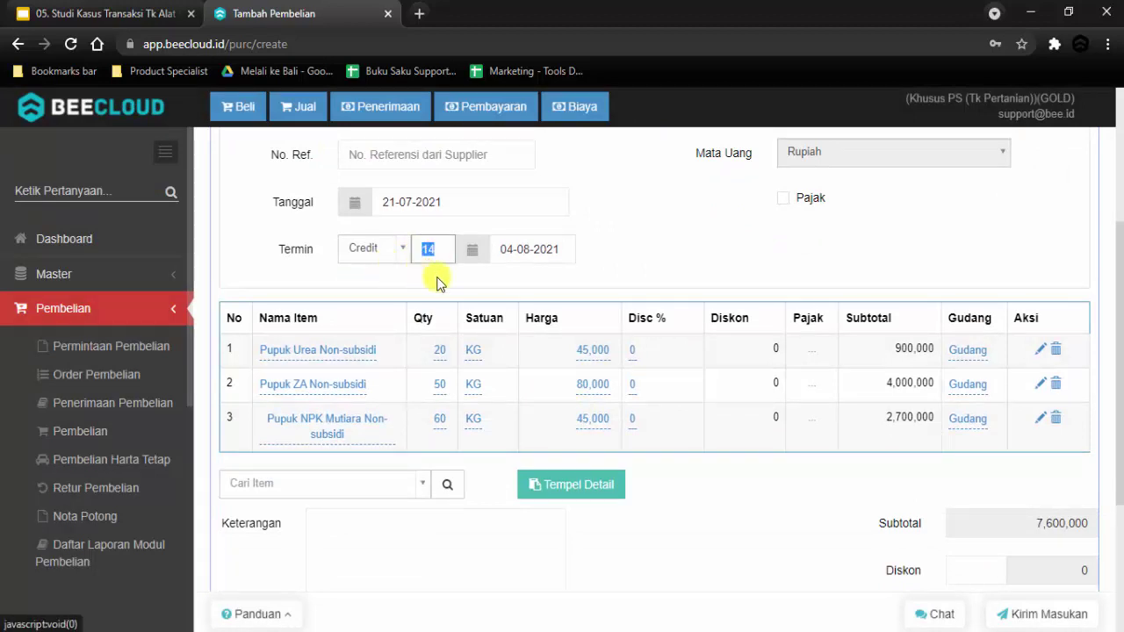
pyautogui.click(666, 262)
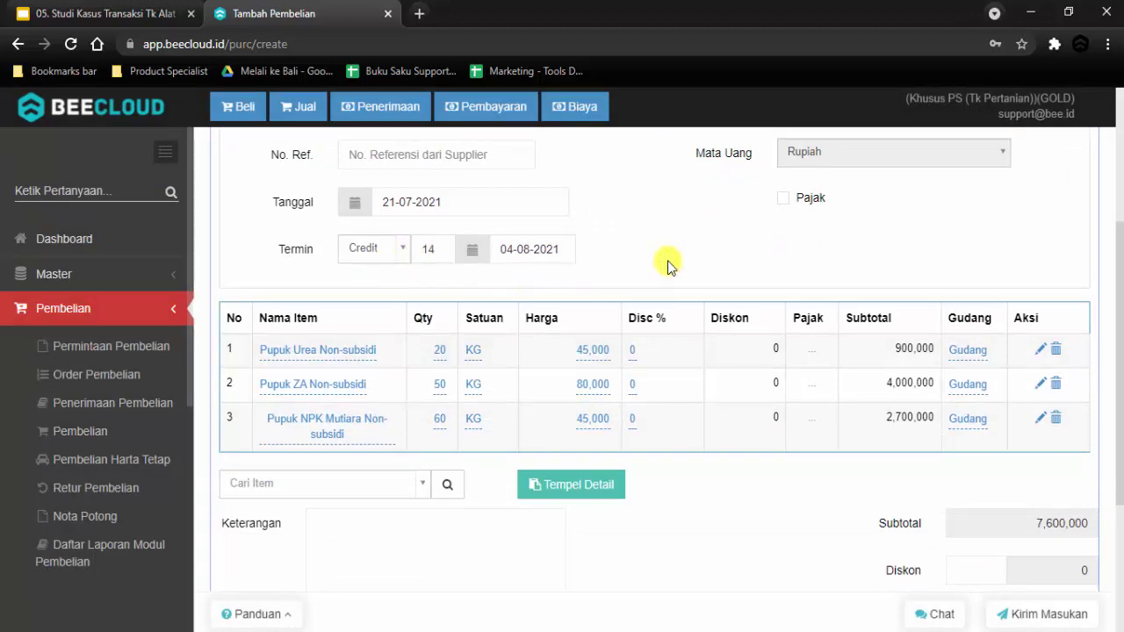
pyautogui.scroll(-3, 666, 263)
pyautogui.scroll(4, 781, 441)
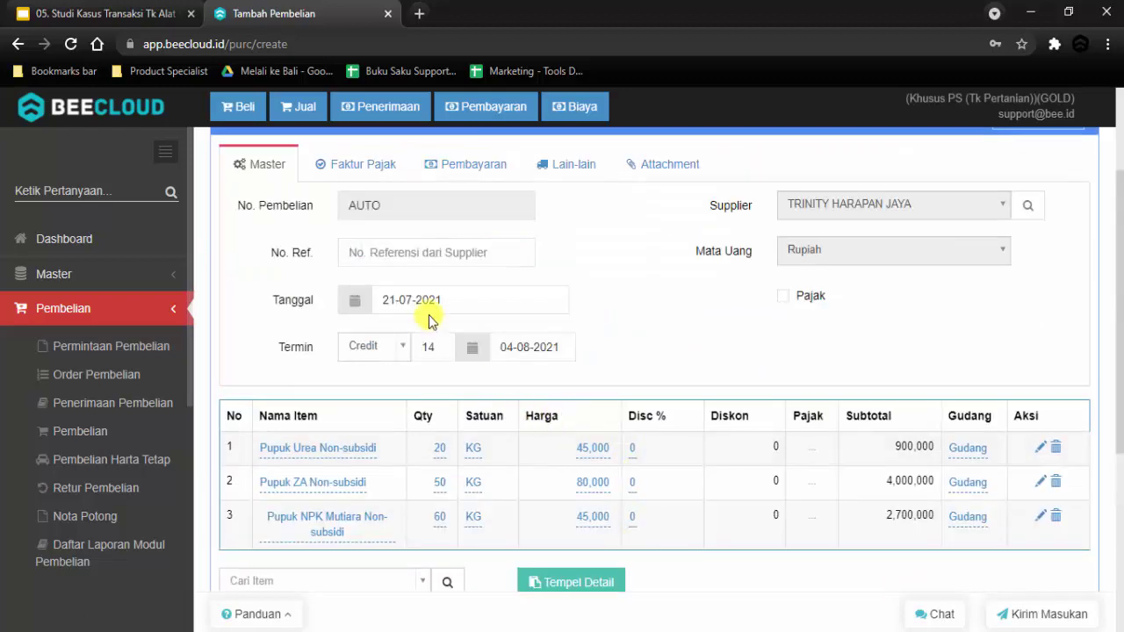
pyautogui.click(442, 300)
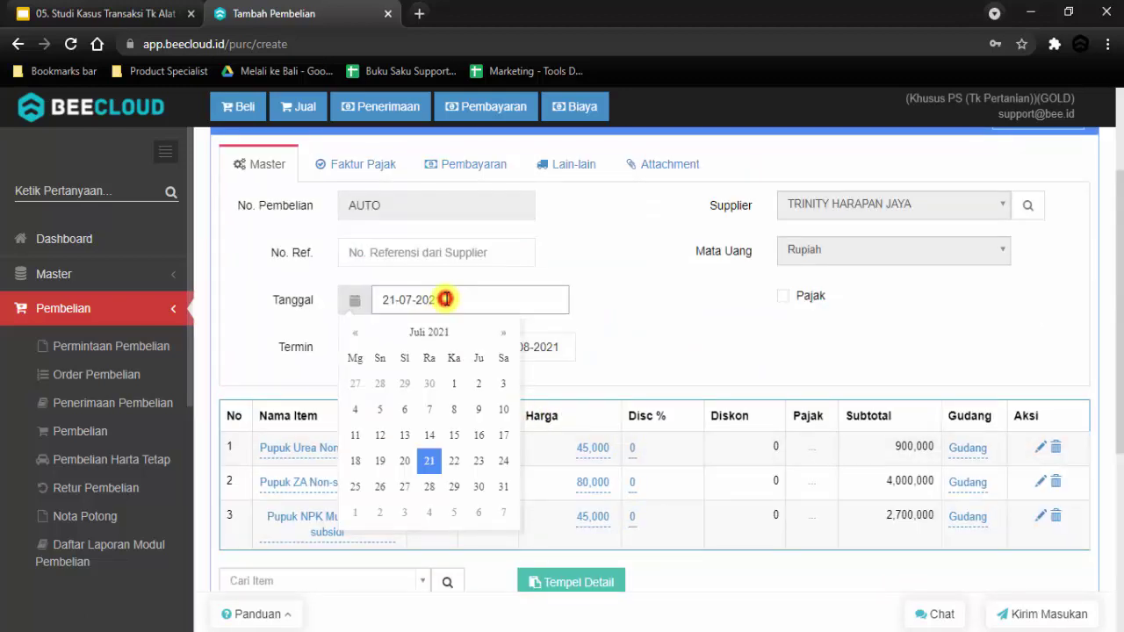
pyautogui.click(454, 410)
# Step: Check the purchase's item lines and totals, and save the purchase
pyautogui.scroll(-2, 645, 312)
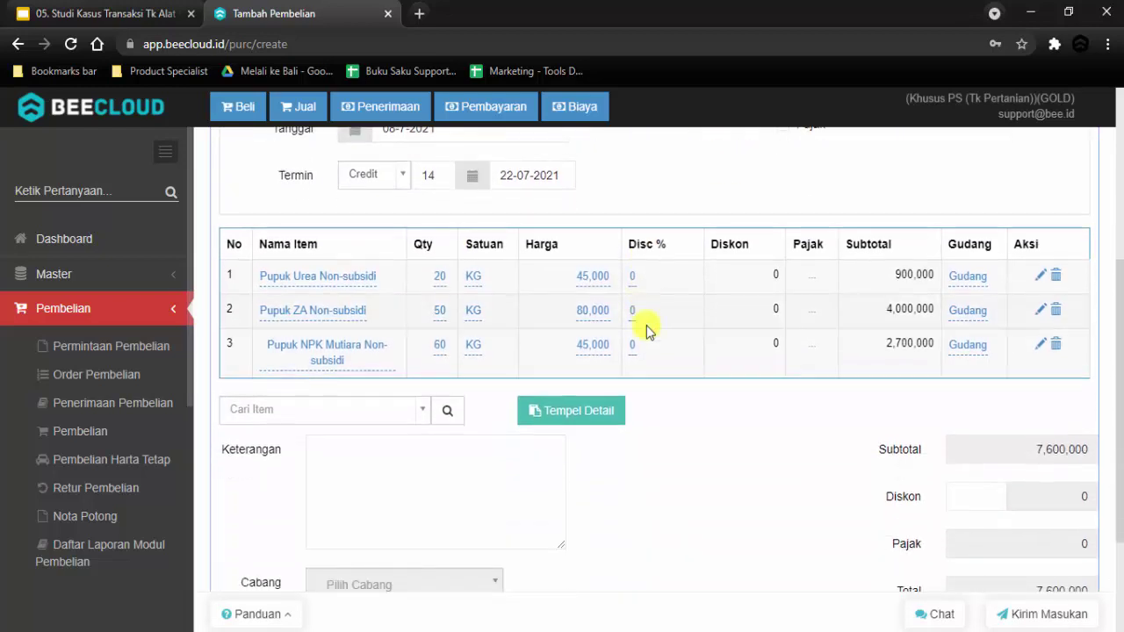
pyautogui.scroll(2, 676, 484)
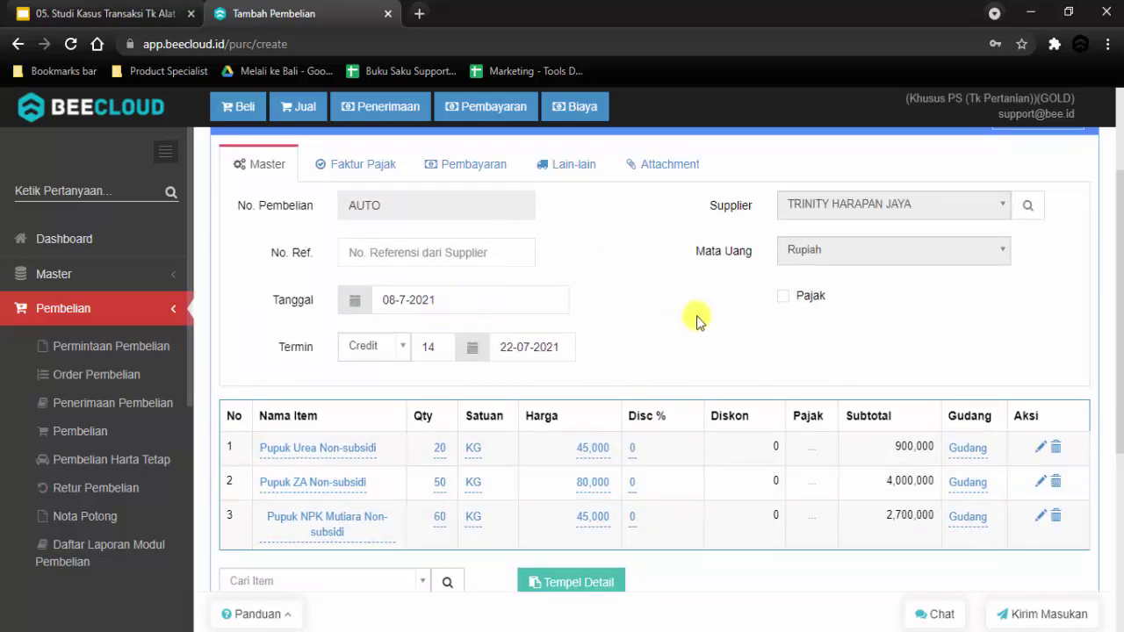
pyautogui.scroll(-4, 711, 332)
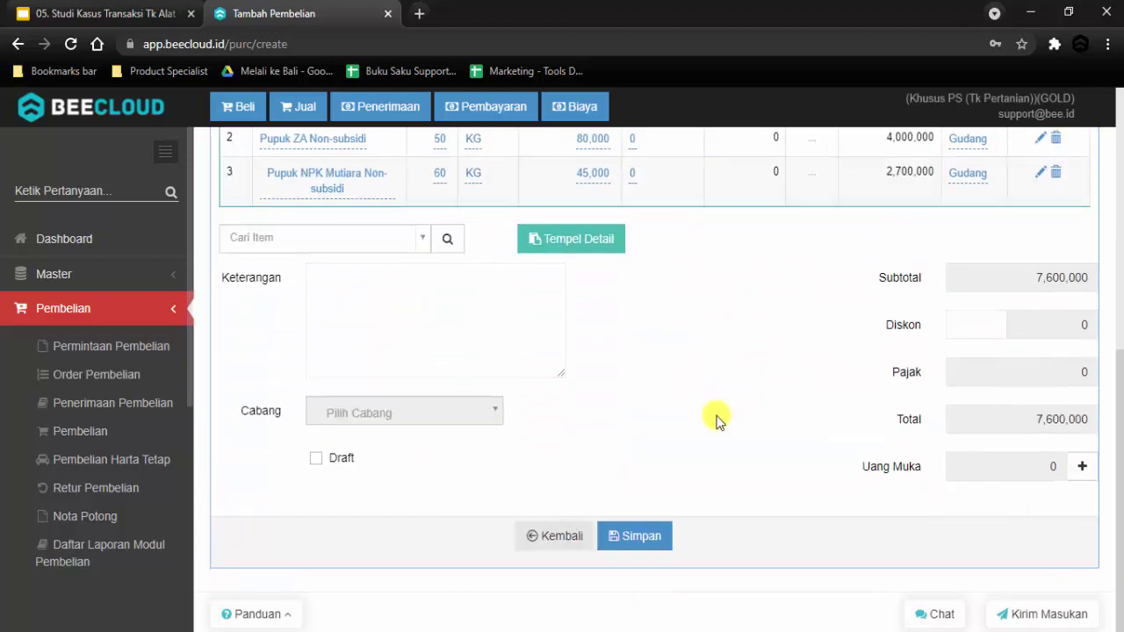
pyautogui.click(652, 539)
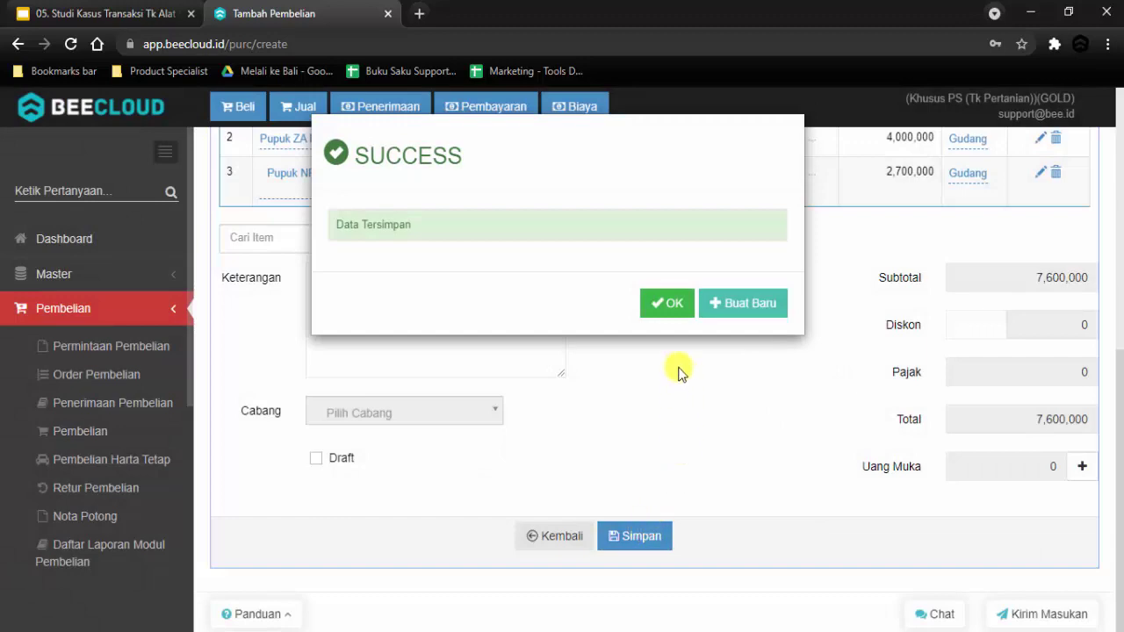
pyautogui.click(679, 309)
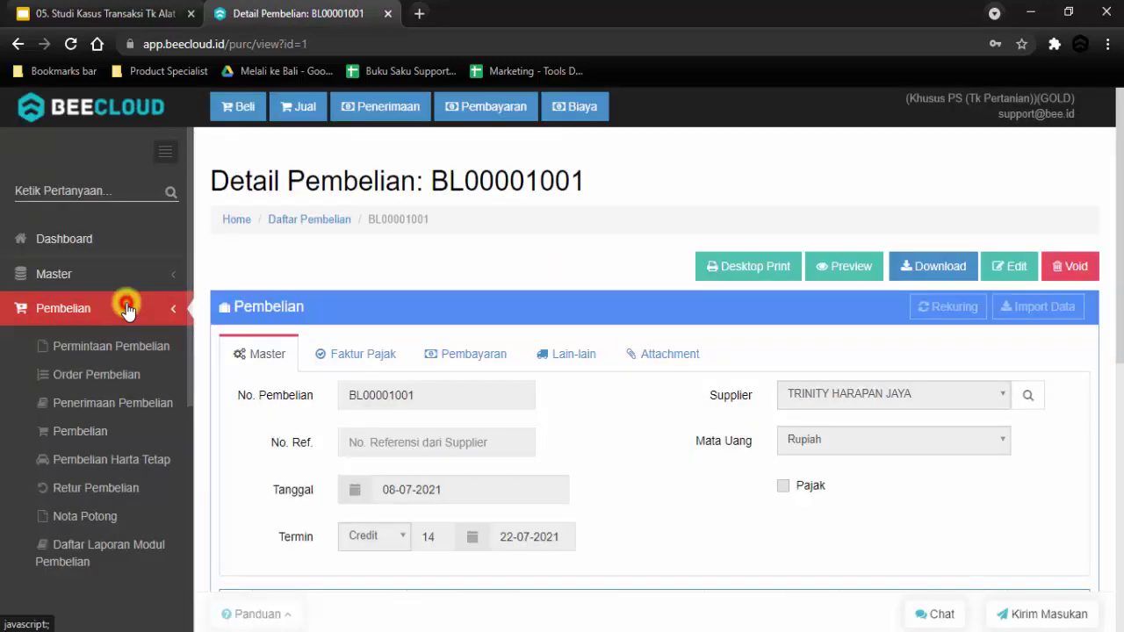
# Step: Open the Lihat Stok list and examine the stock quantities of the purchased Urea, ZA and NPK Mutiara fertilizers
pyautogui.click(127, 308)
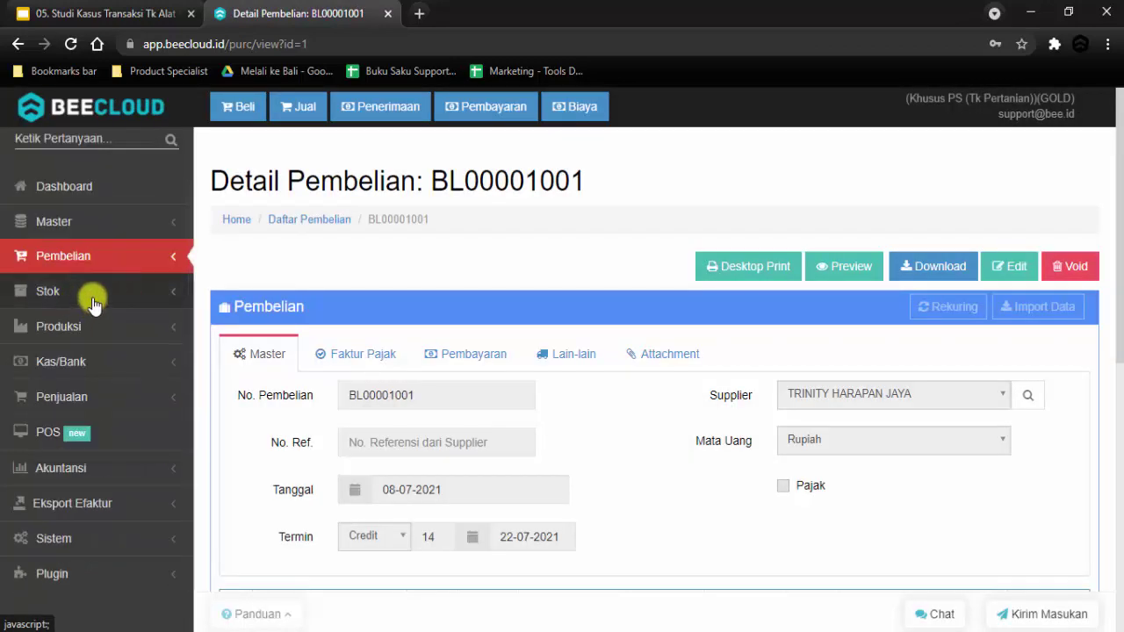
pyautogui.click(94, 298)
pyautogui.scroll(-1, 91, 263)
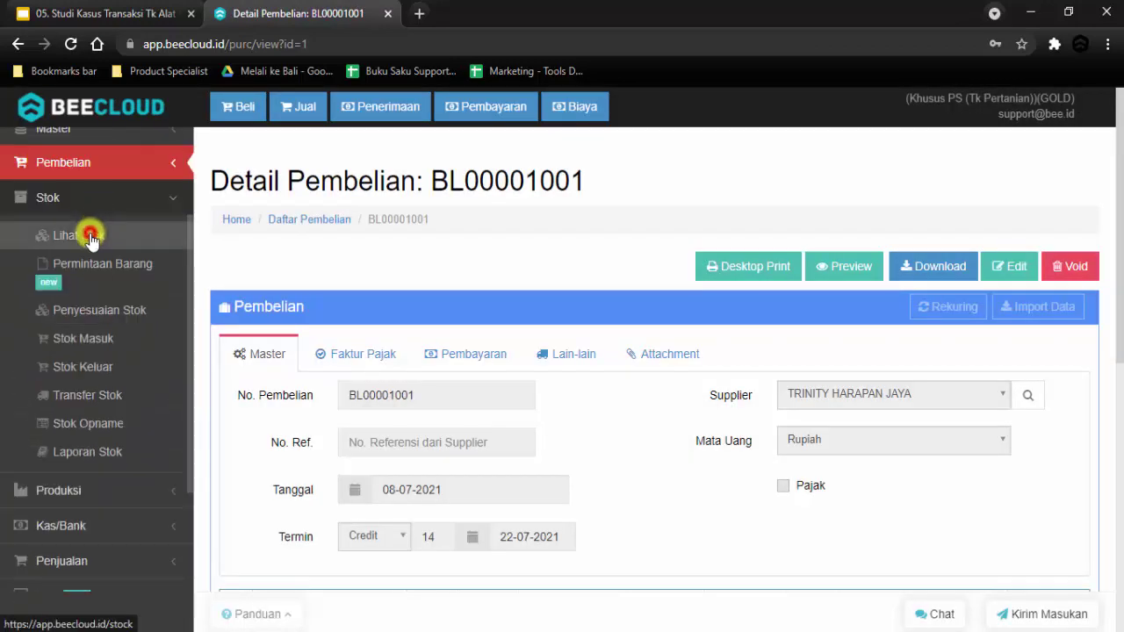
pyautogui.click(92, 237)
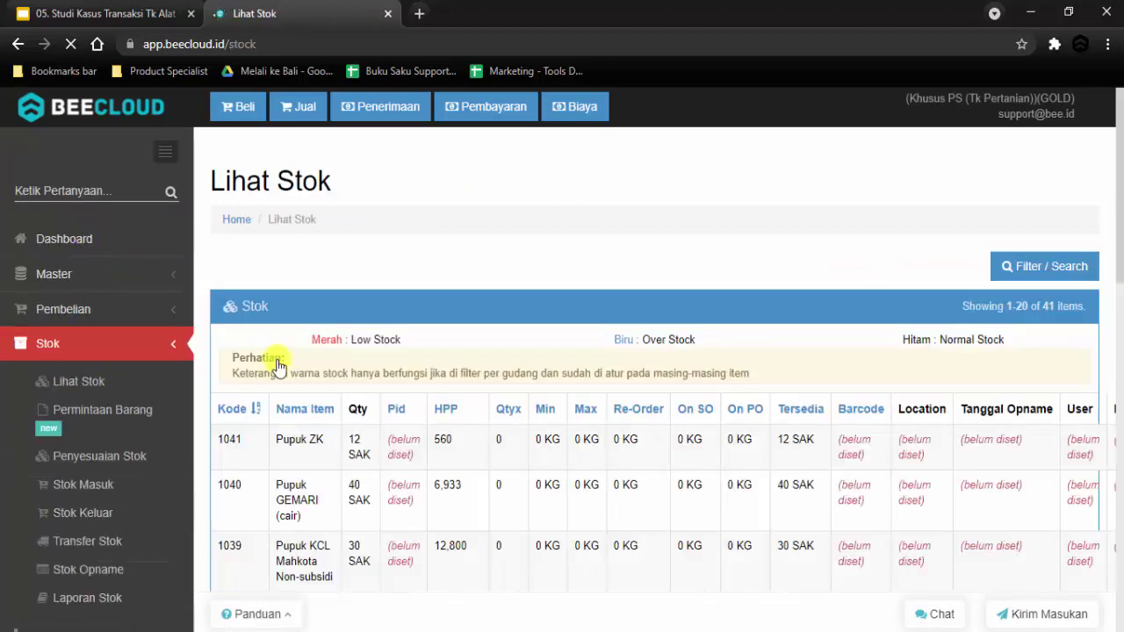
pyautogui.scroll(-2, 700, 489)
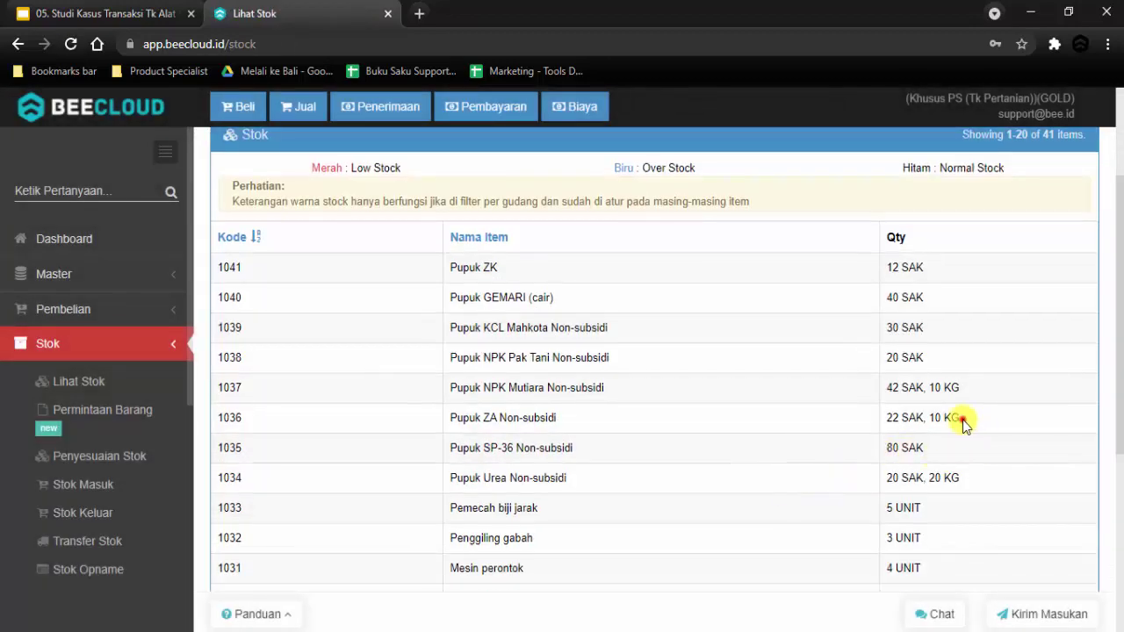
pyautogui.moveTo(963, 422); pyautogui.dragTo(215, 395)
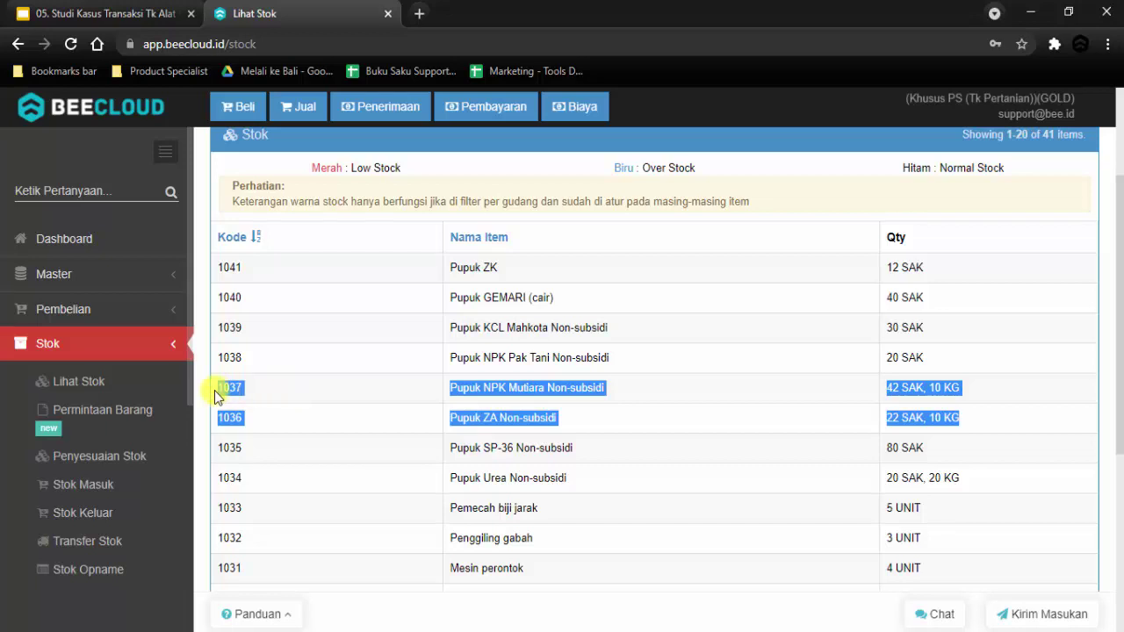
# Step: Open the Order Penjualan list and start a new sales order
pyautogui.click(54, 340)
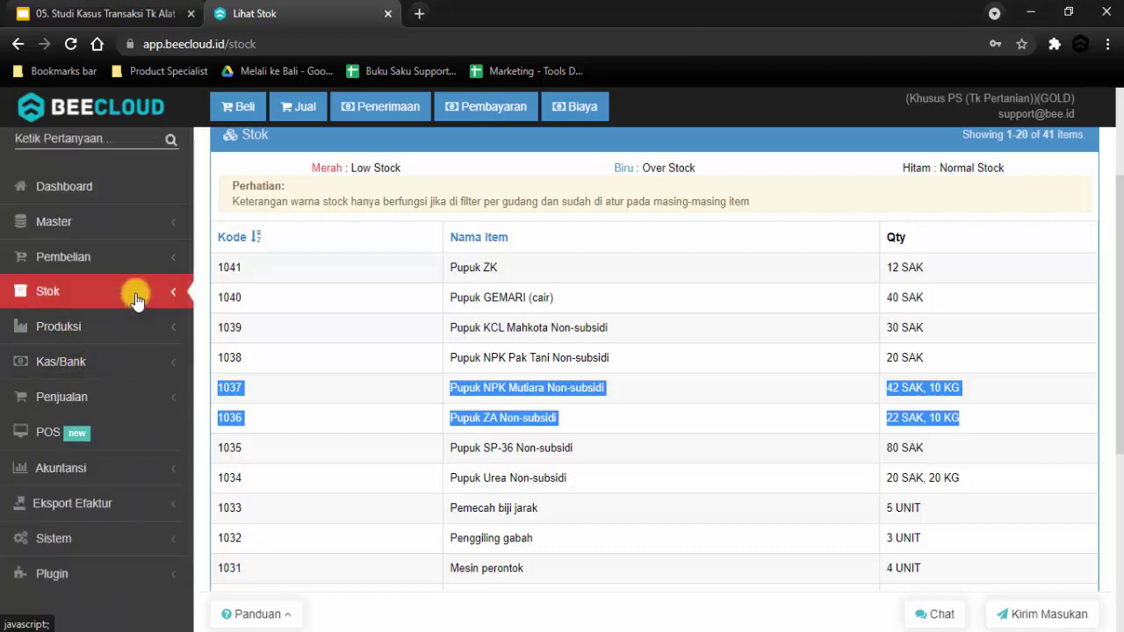
pyautogui.click(118, 400)
pyautogui.scroll(-2, 120, 409)
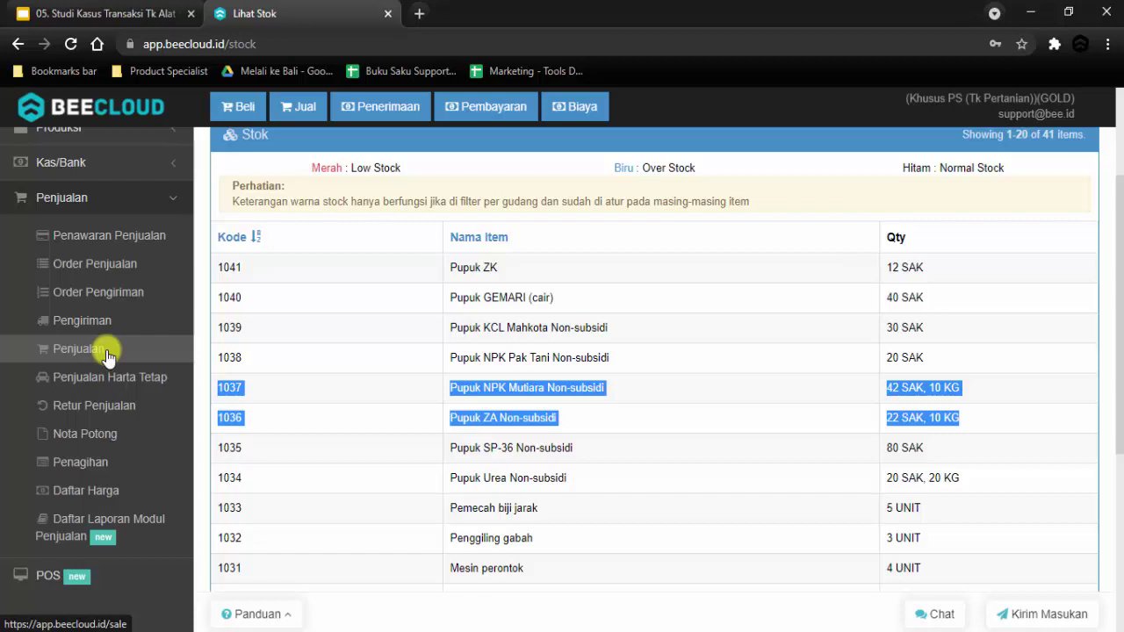
pyautogui.click(140, 270)
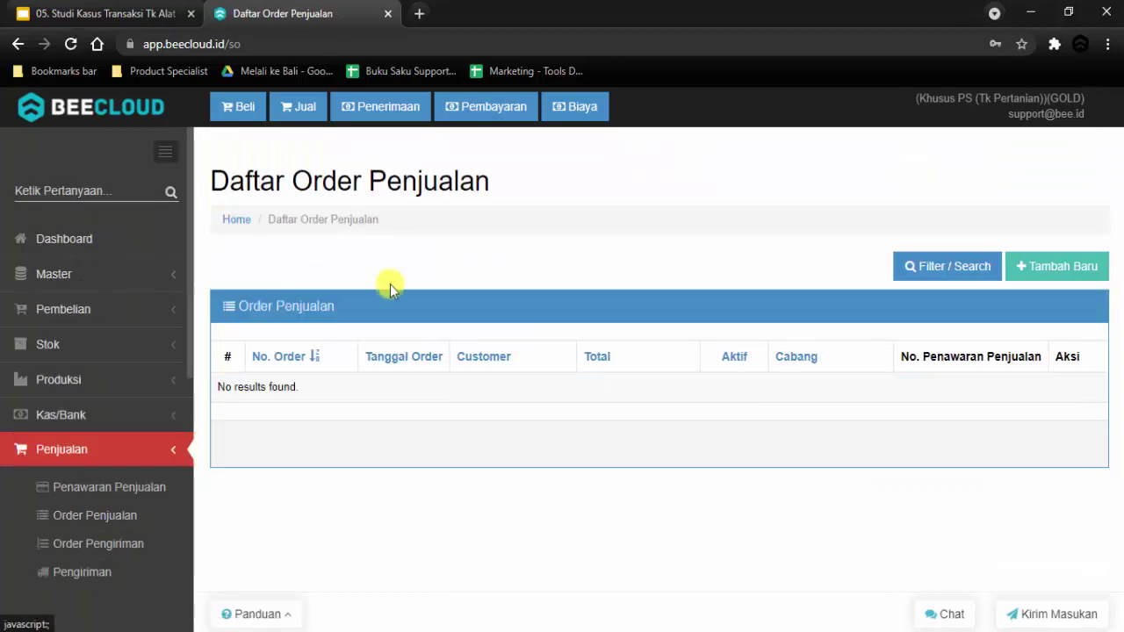
pyautogui.click(1069, 275)
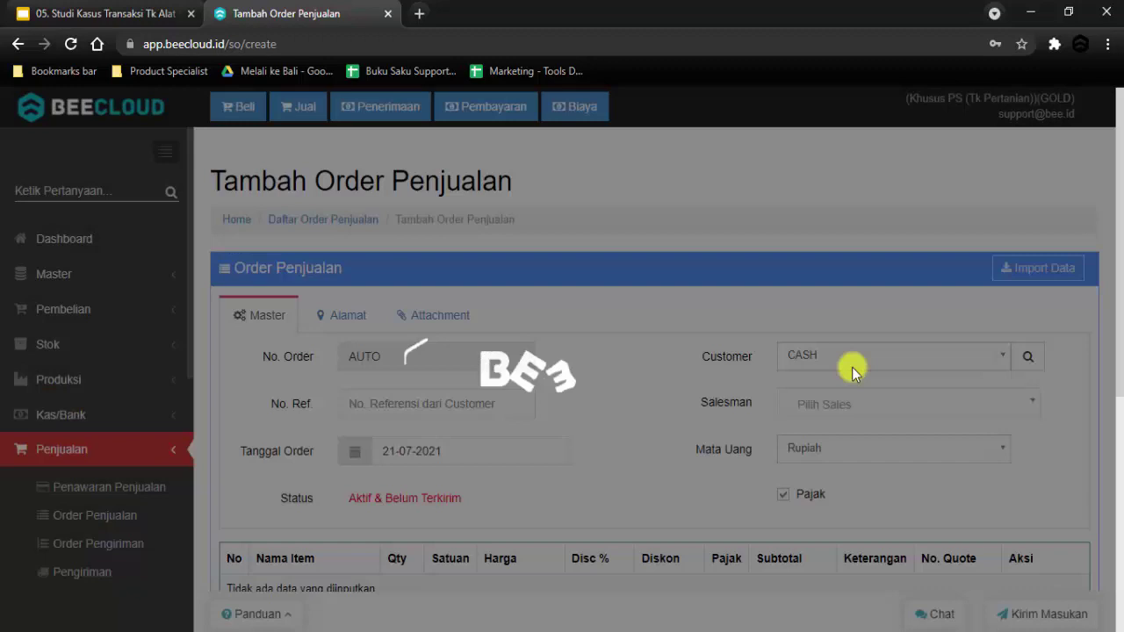
# Step: Find the ordering customer by name and select them as the sales order's customer
pyautogui.click(853, 360)
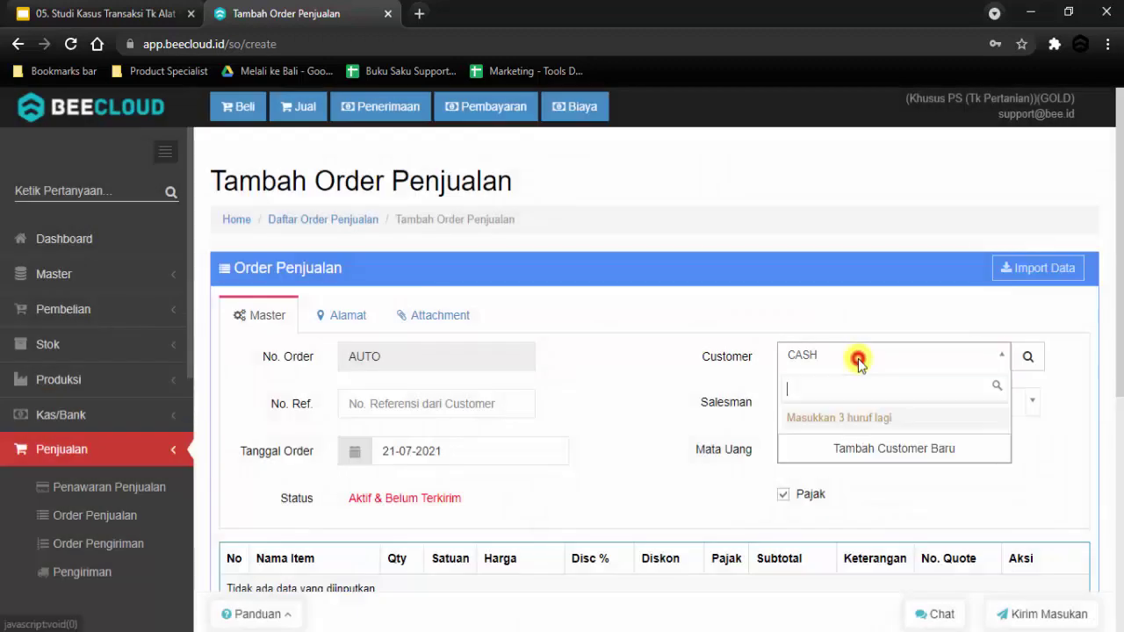
pyautogui.write('pak')
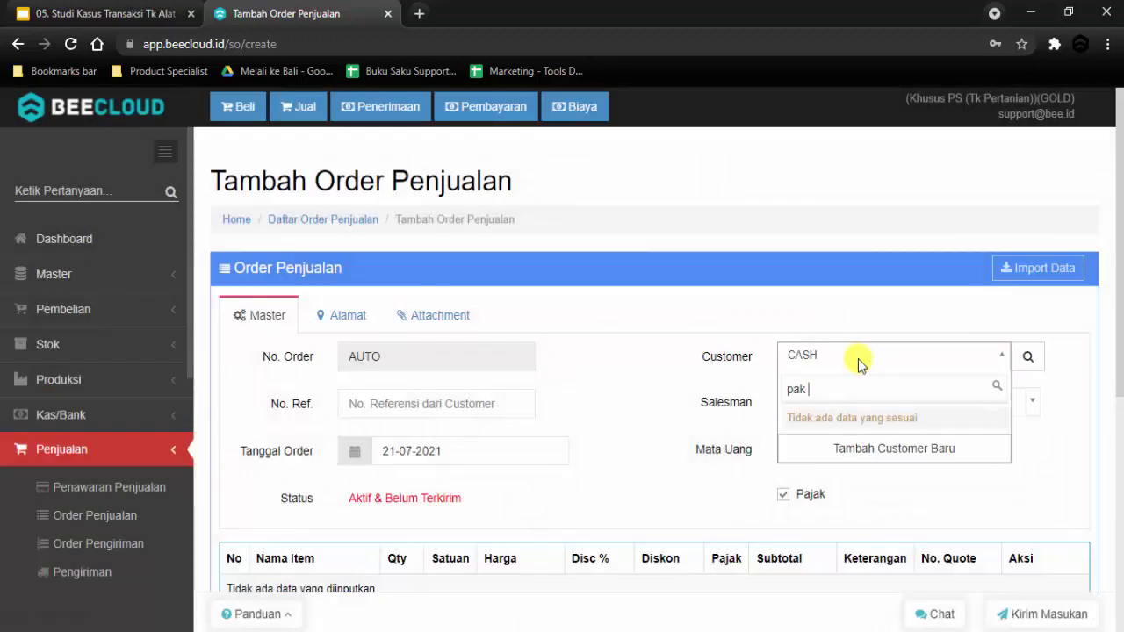
pyautogui.press('BackSpace')
pyautogui.press('BackSpace')
pyautogui.press('BackSpace')
pyautogui.press('BackSpace')
pyautogui.write('abi')
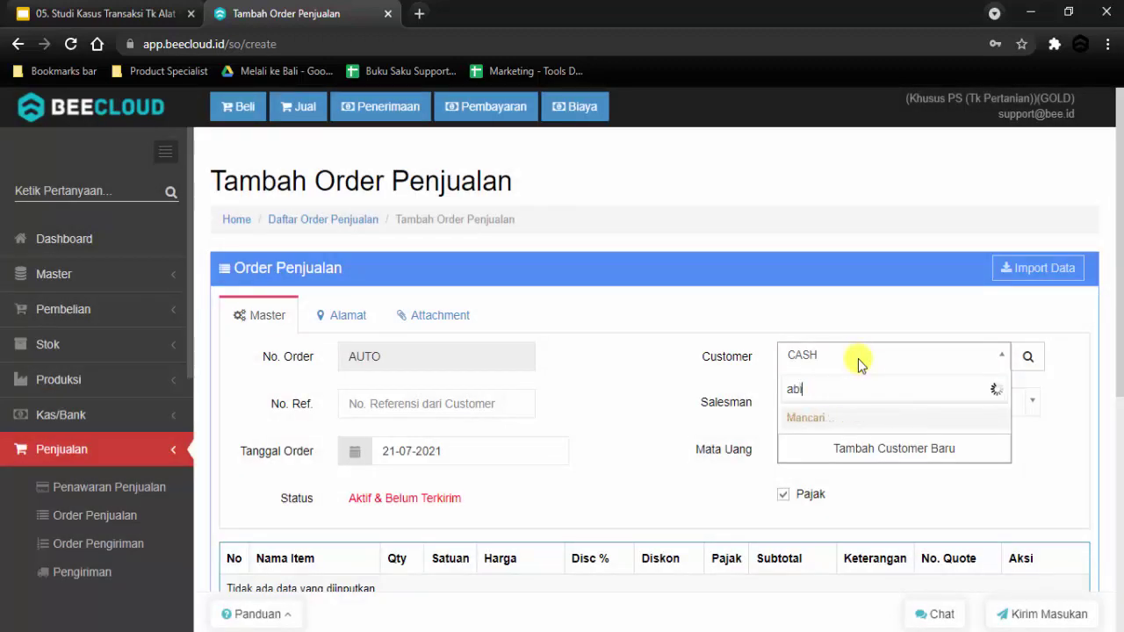
pyautogui.click(843, 423)
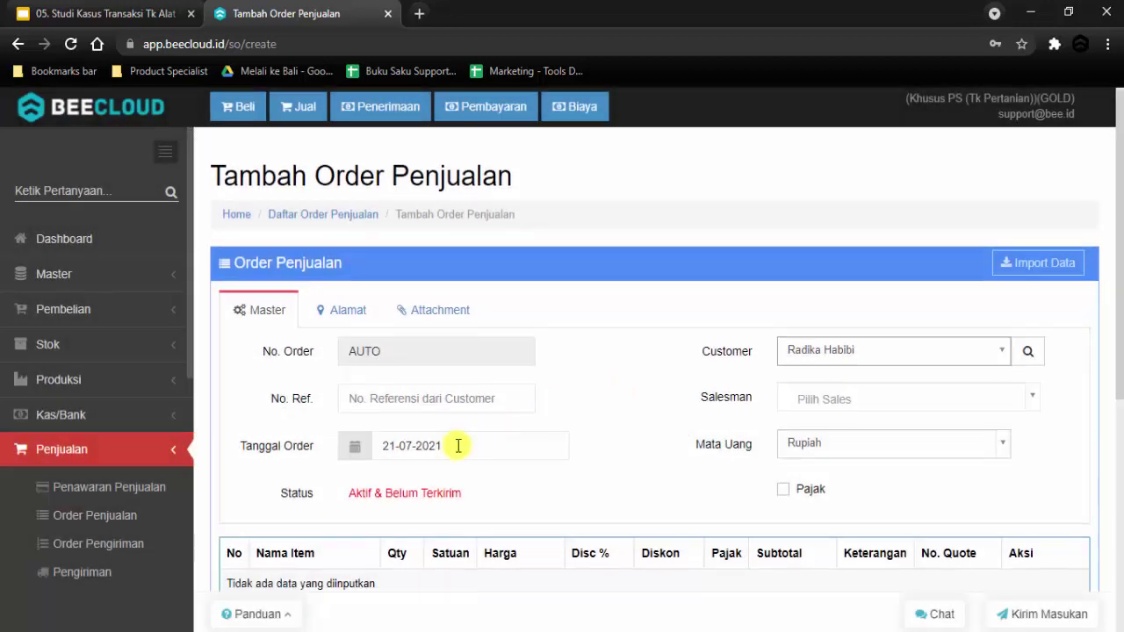
# Step: Set the sales order's date to 05-07-2021
pyautogui.scroll(-1, 478, 372)
pyautogui.click(442, 369)
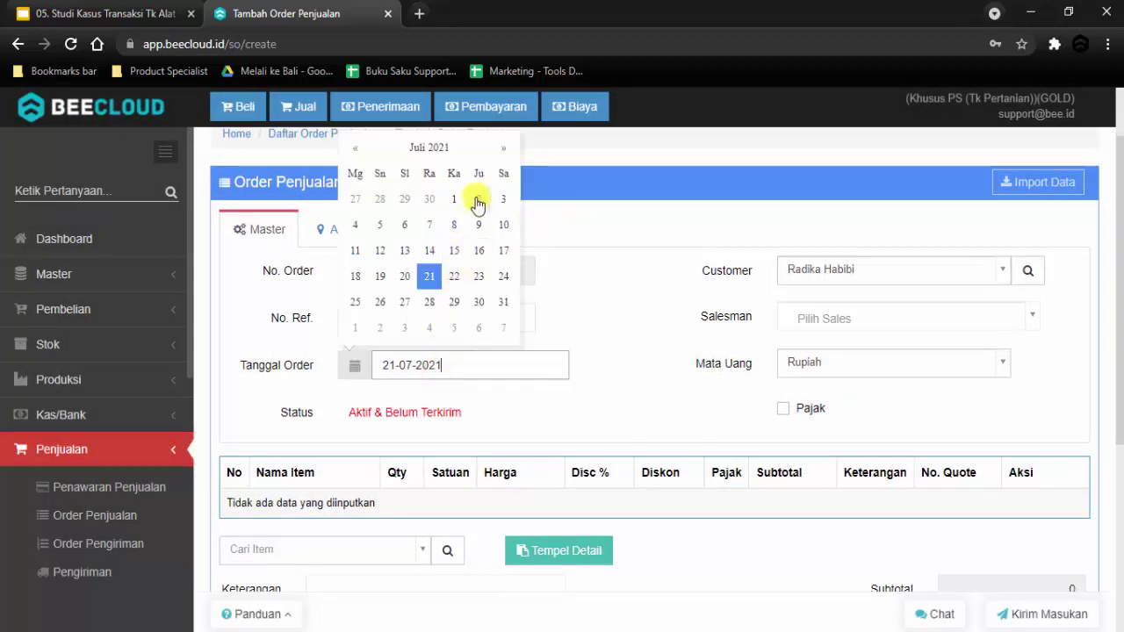
pyautogui.click(380, 225)
# Step: Add Pupuk ZA, Pupuk Urea and Pupuk NPK Mutiara Non-subsidi to the sales order
pyautogui.scroll(-1, 484, 421)
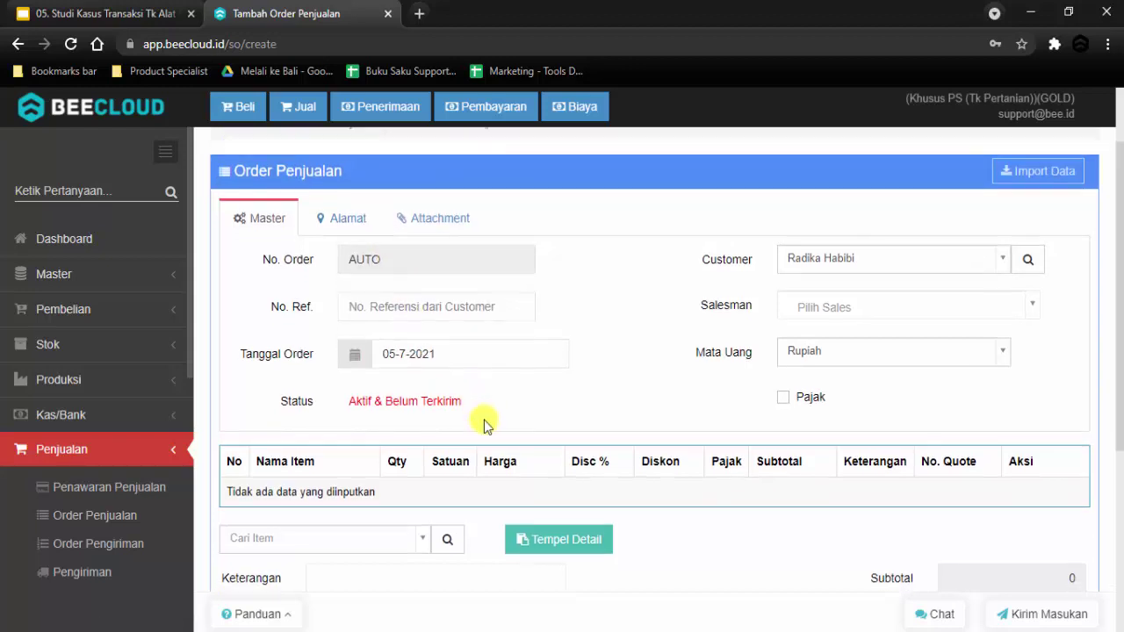
pyautogui.click(362, 465)
pyautogui.write('pupuk')
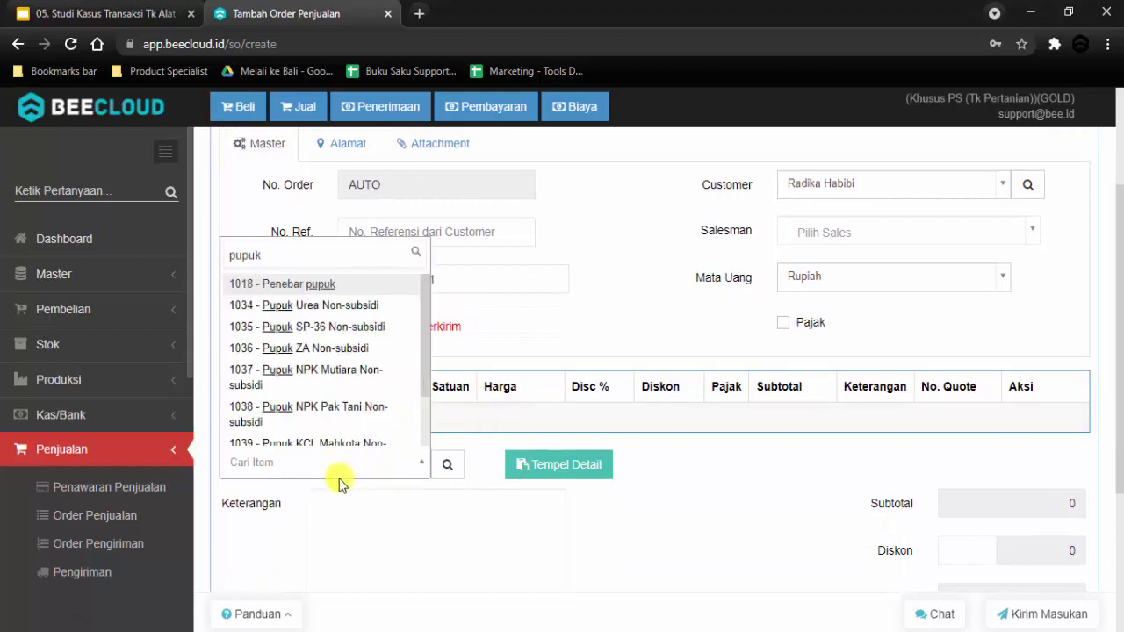
pyautogui.scroll(-1, 338, 378)
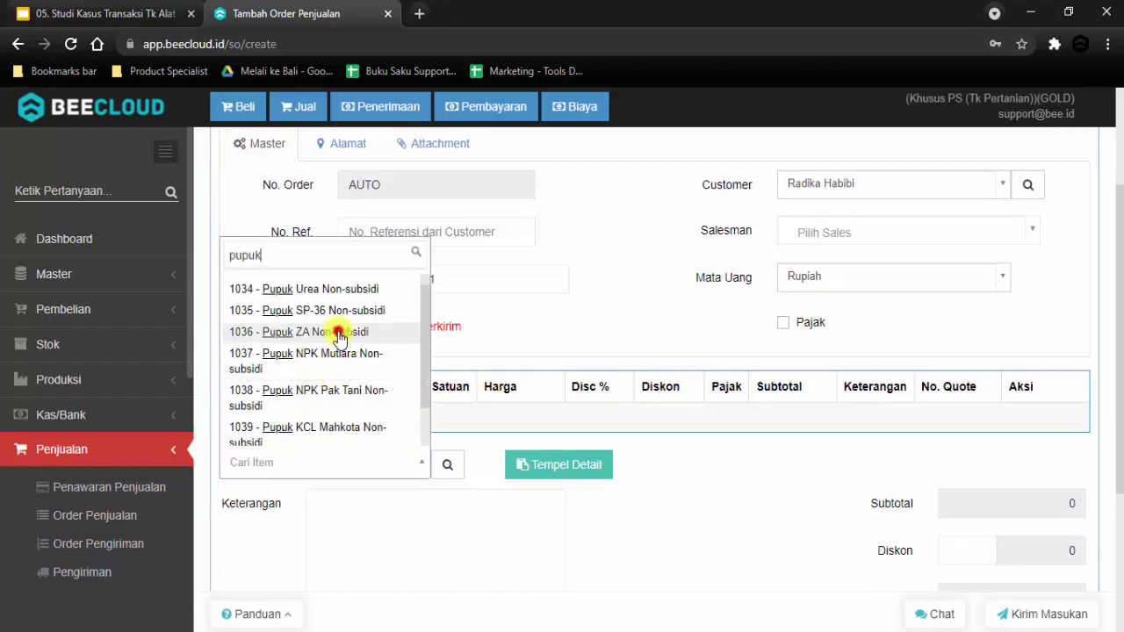
pyautogui.click(336, 331)
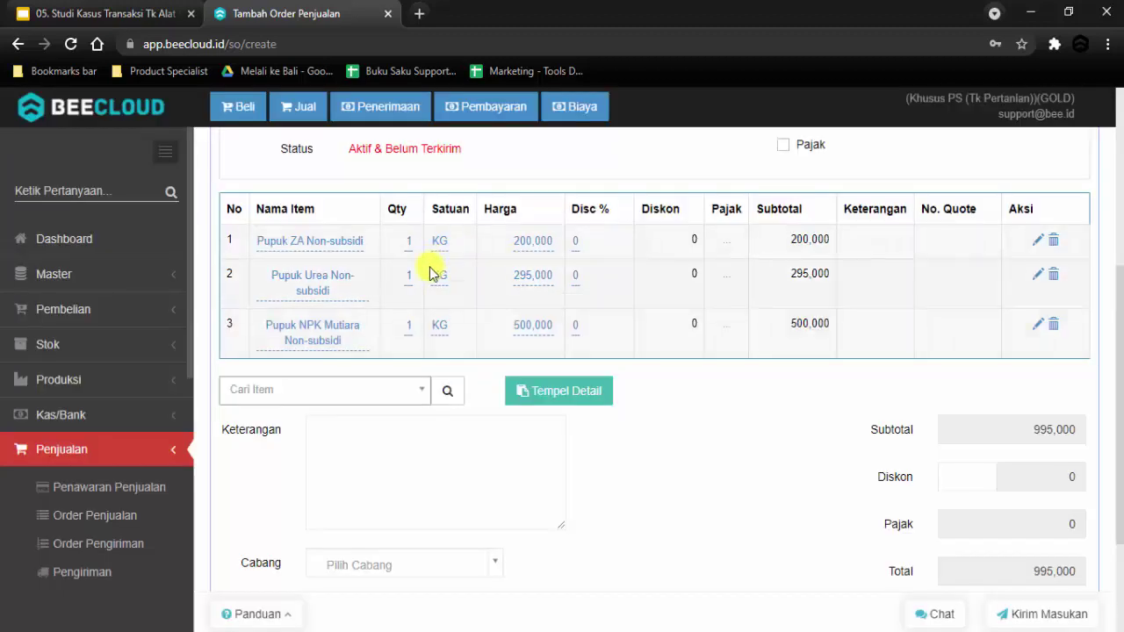
# Step: Set the order quantities to 10 KG for Pupuk ZA, 50 KG for Pupuk Urea and 30 KG for Pupuk NPK Mutiara
pyautogui.click(410, 251)
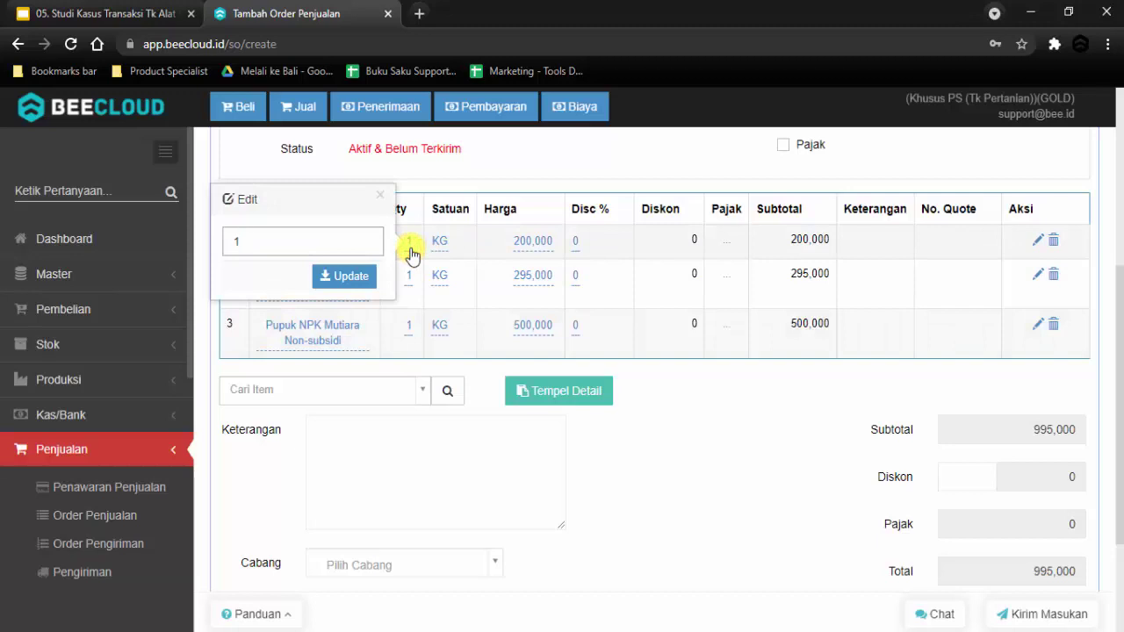
pyautogui.write('0')
pyautogui.press('Return')
pyautogui.click(409, 279)
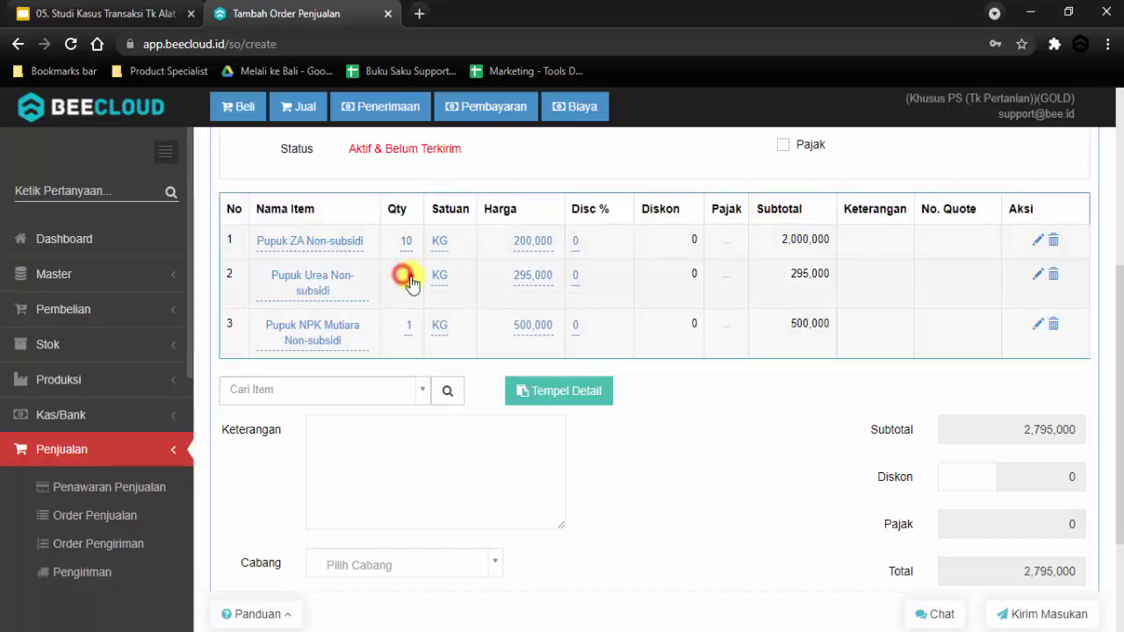
pyautogui.press('Return')
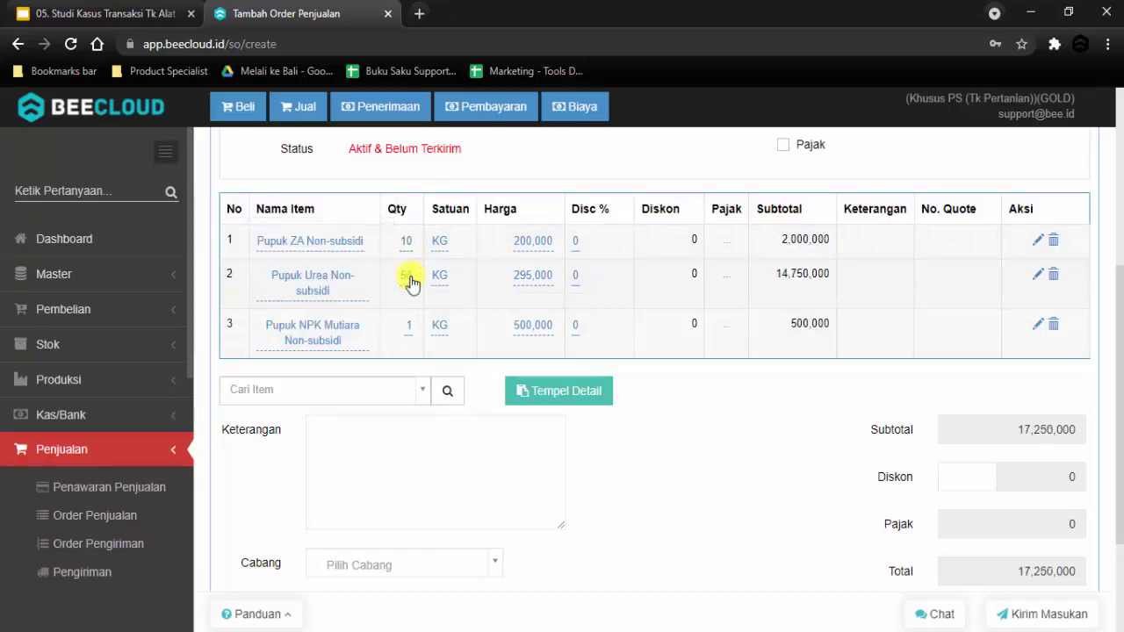
pyautogui.click(407, 326)
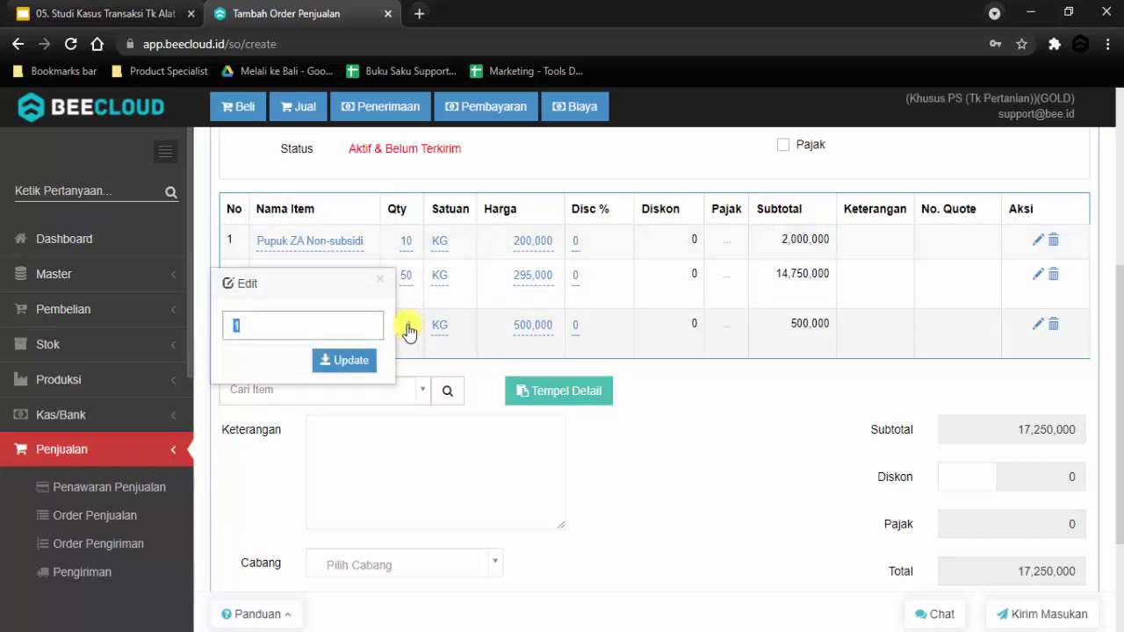
pyautogui.write('30')
pyautogui.press('Return')
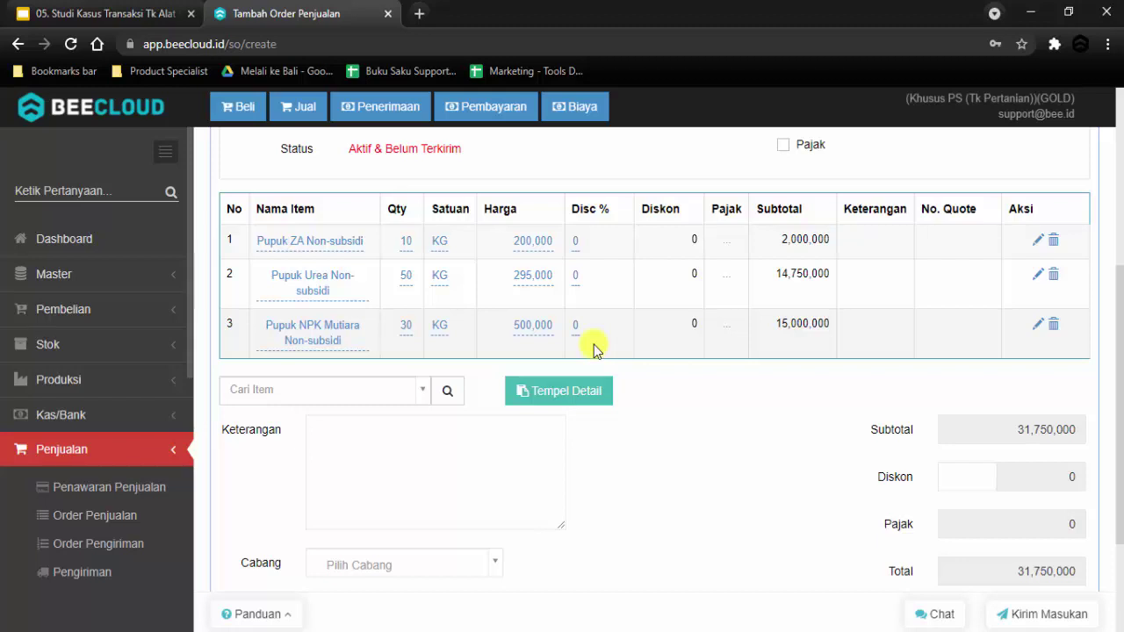
# Step: Save the sales order and open its detail page
pyautogui.scroll(3, 620, 377)
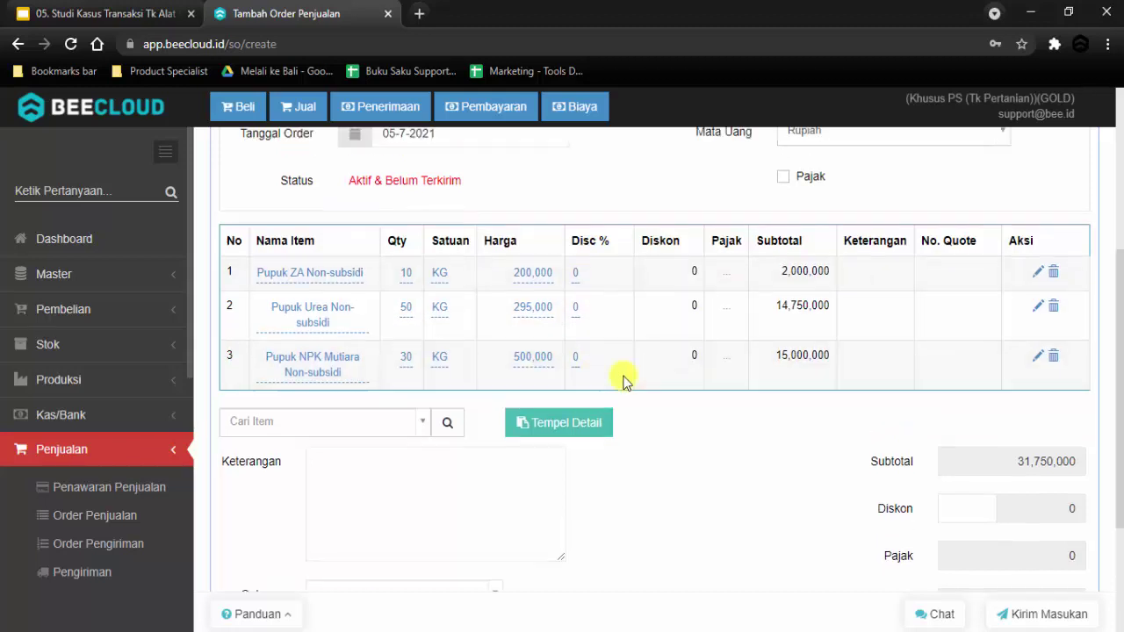
pyautogui.scroll(-1, 624, 380)
pyautogui.scroll(-3, 649, 395)
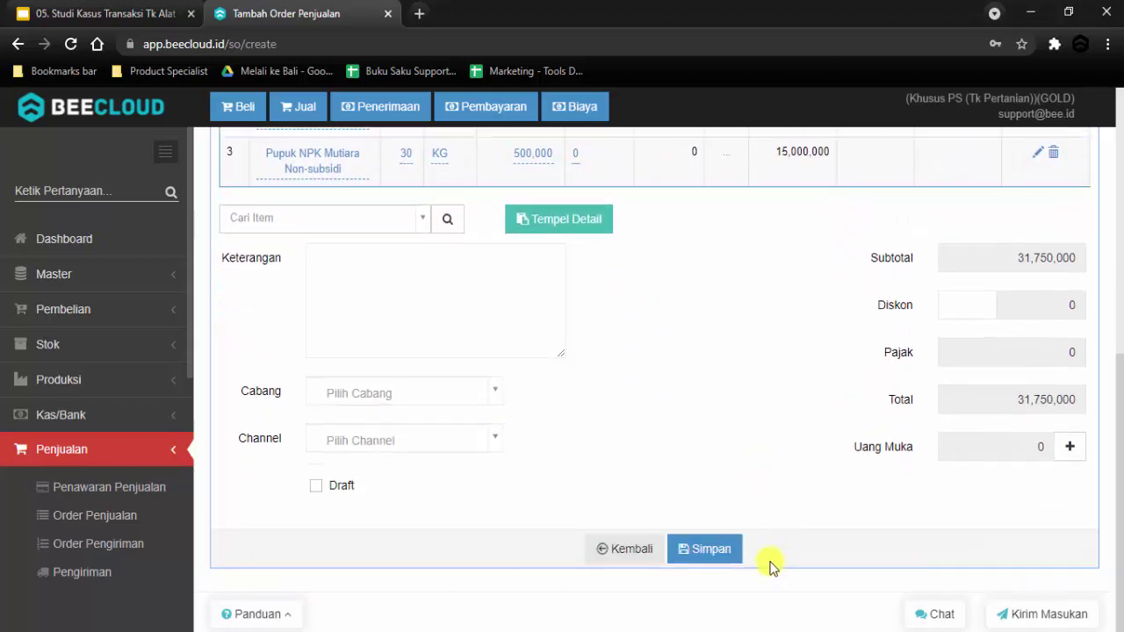
pyautogui.click(718, 549)
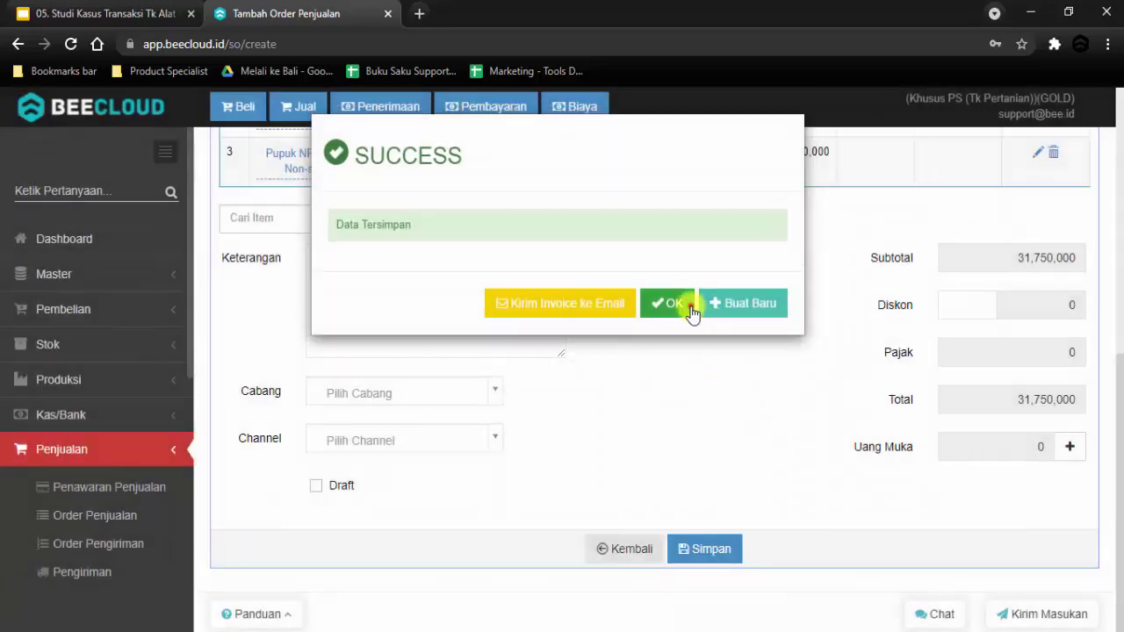
pyautogui.click(690, 308)
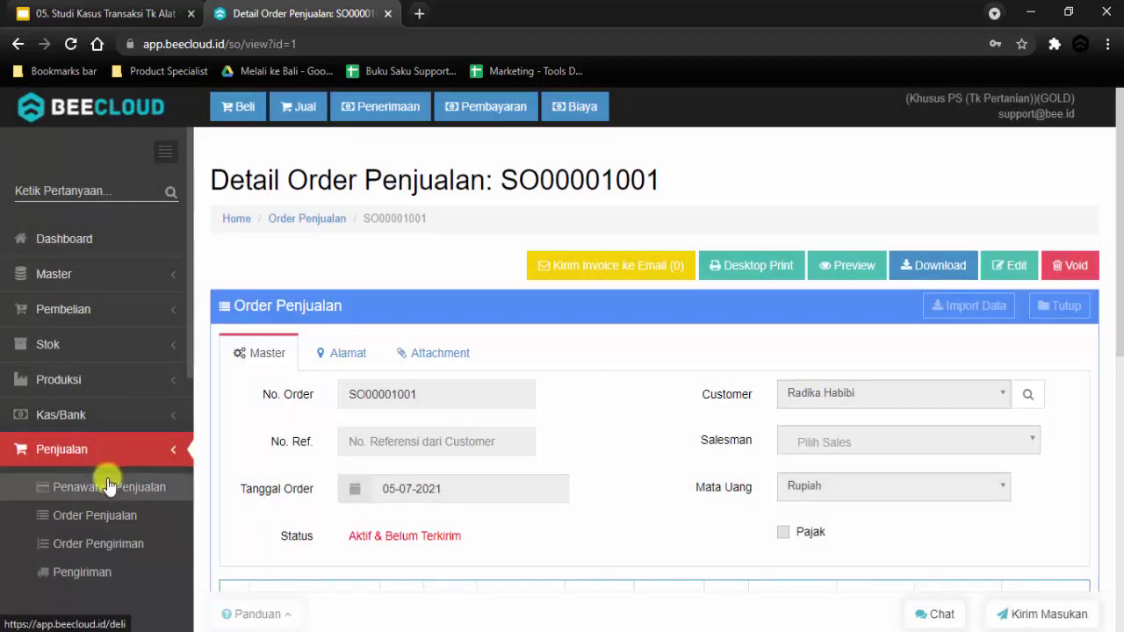
# Step: Start a new sale from the Daftar Penjualan list and select the ordering customer
pyautogui.scroll(-1, 104, 505)
pyautogui.click(105, 518)
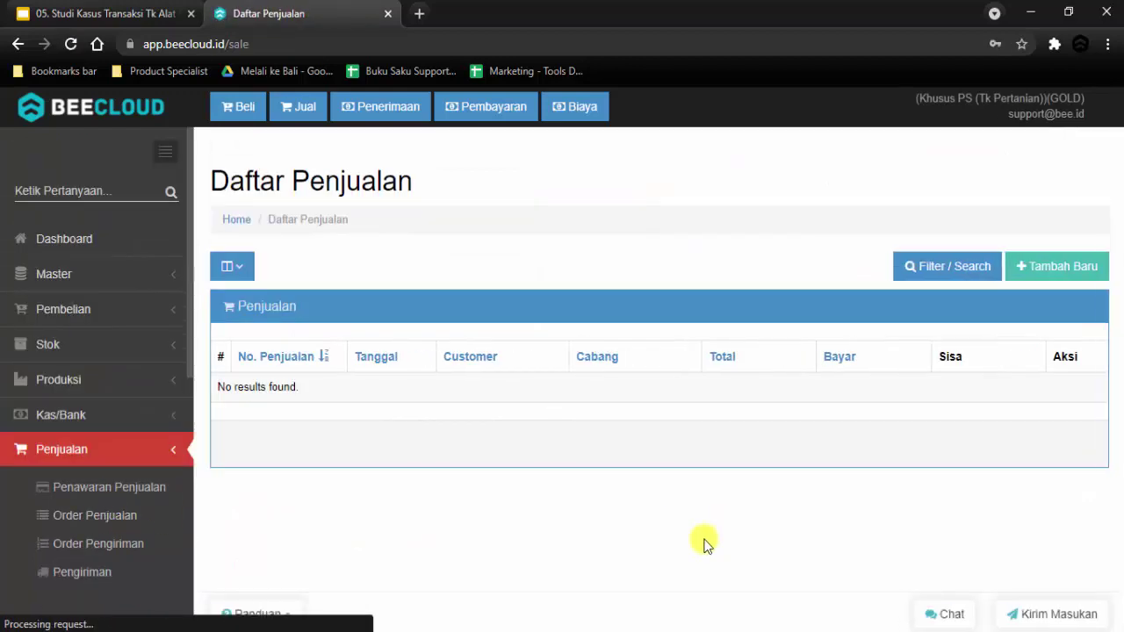
pyautogui.click(1052, 276)
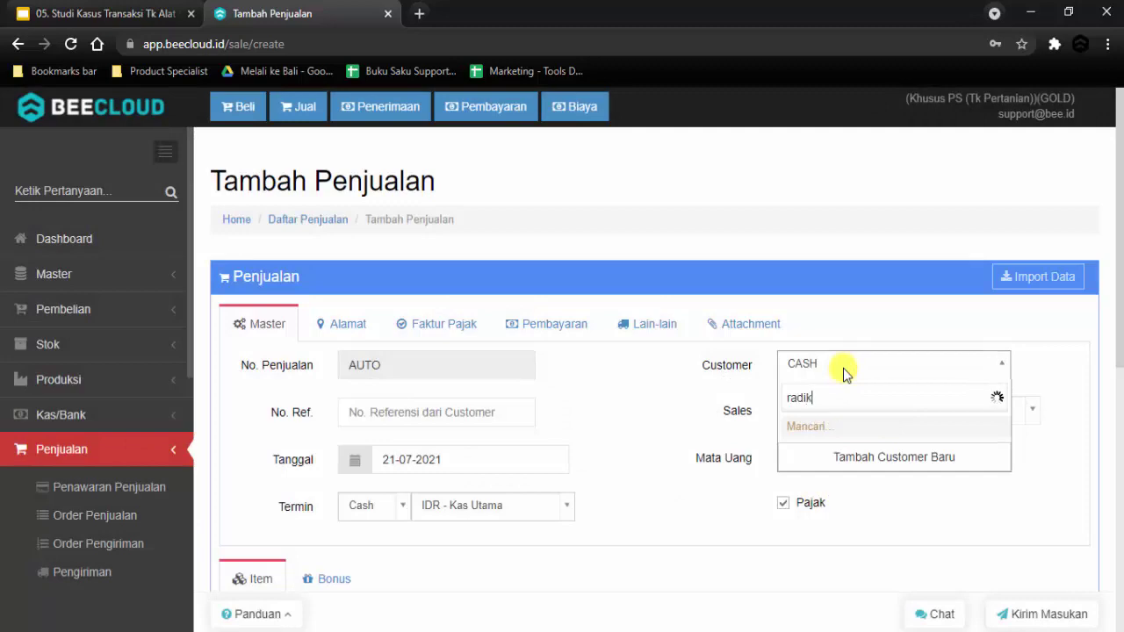
pyautogui.press('Return')
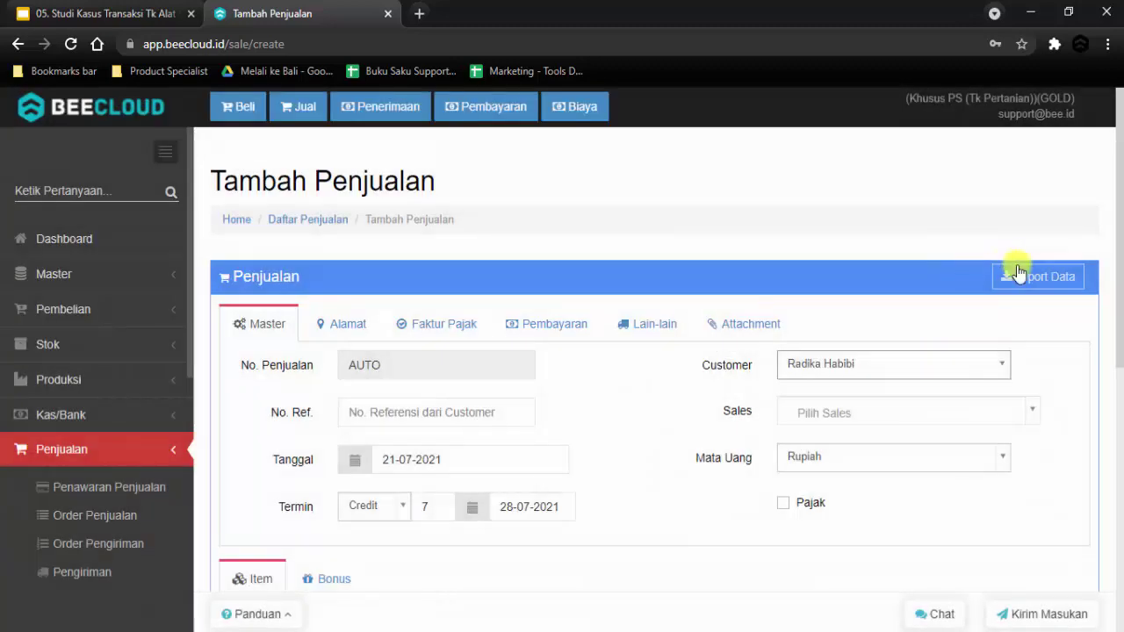
# Step: Search the customer's sales orders from 2021-07-03 and import the order dated 05-07-2021 into the sale
pyautogui.click(1018, 274)
pyautogui.click(1000, 308)
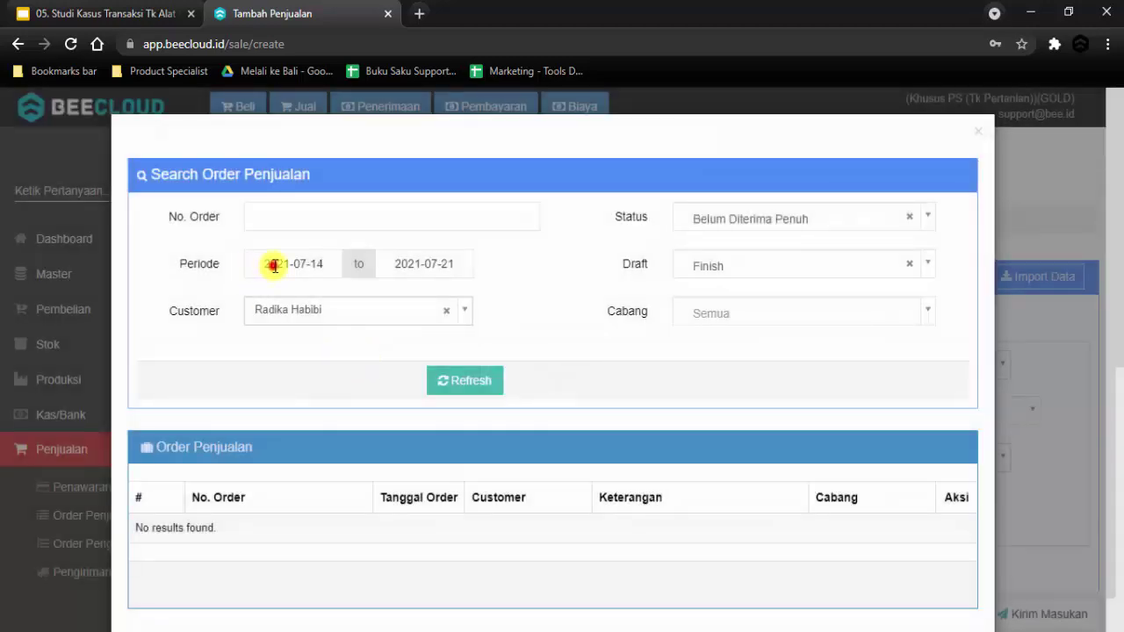
pyautogui.click(274, 266)
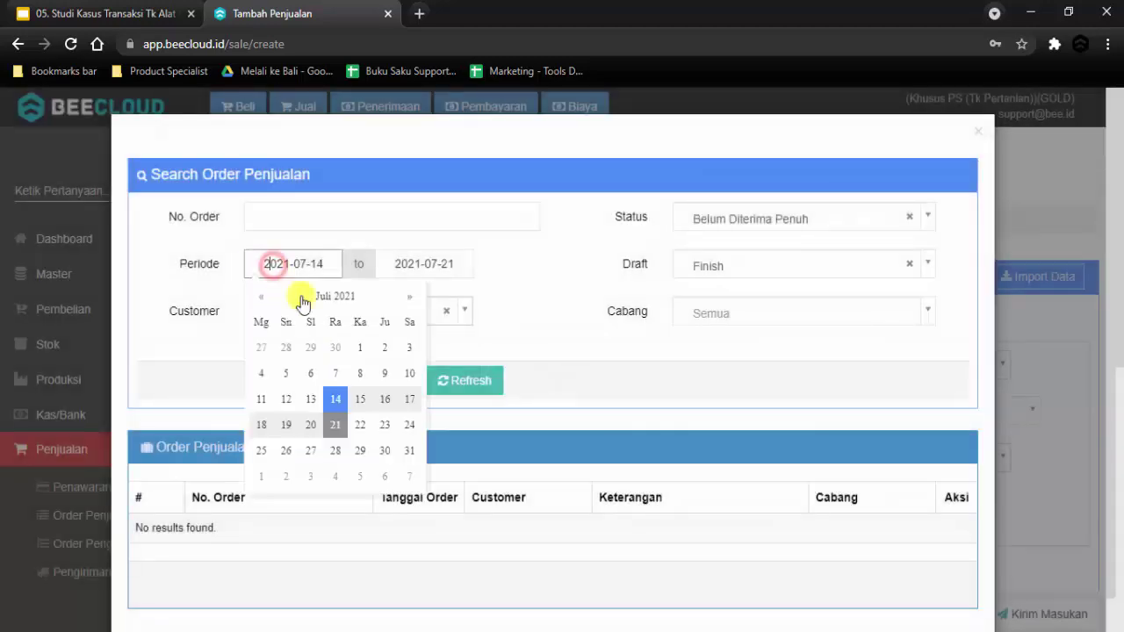
pyautogui.click(357, 349)
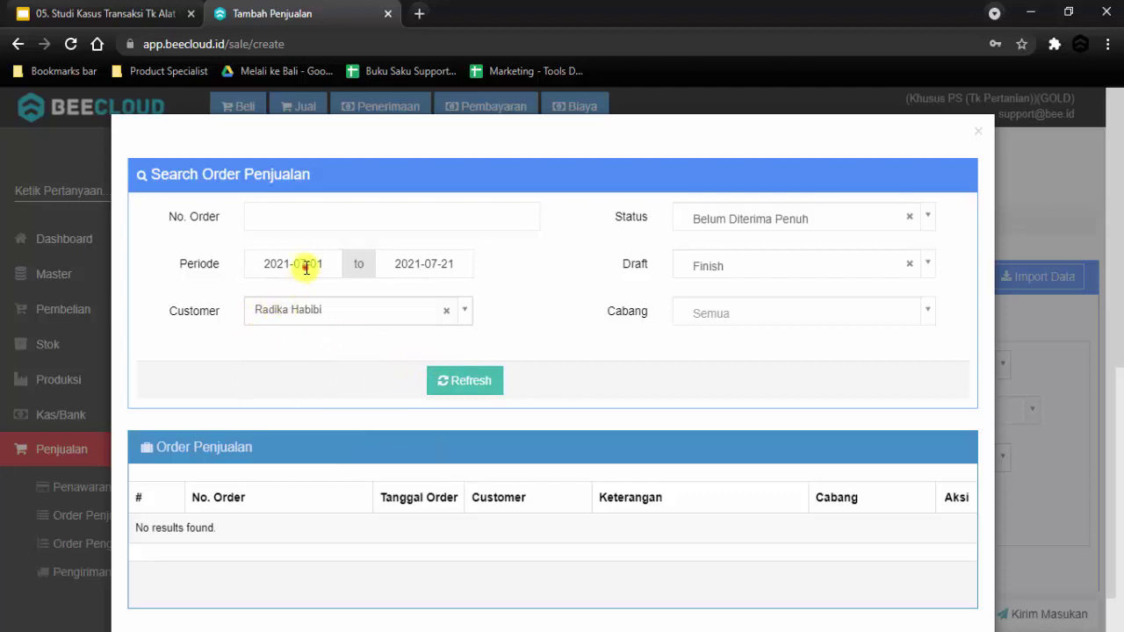
pyautogui.click(304, 265)
pyautogui.click(357, 348)
pyautogui.click(326, 257)
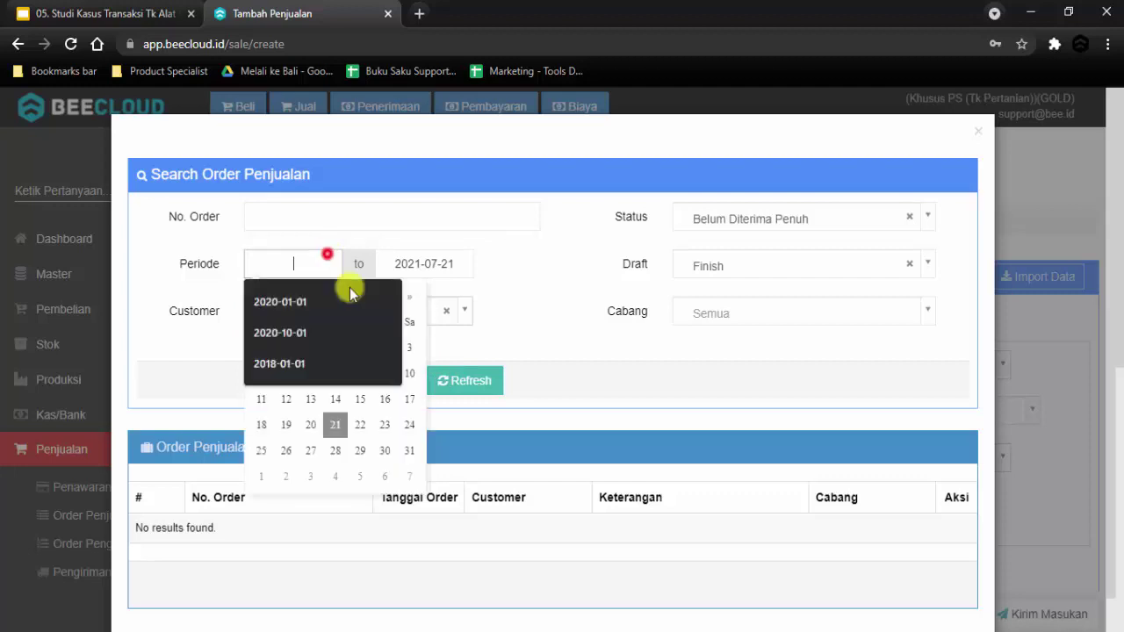
pyautogui.click(409, 345)
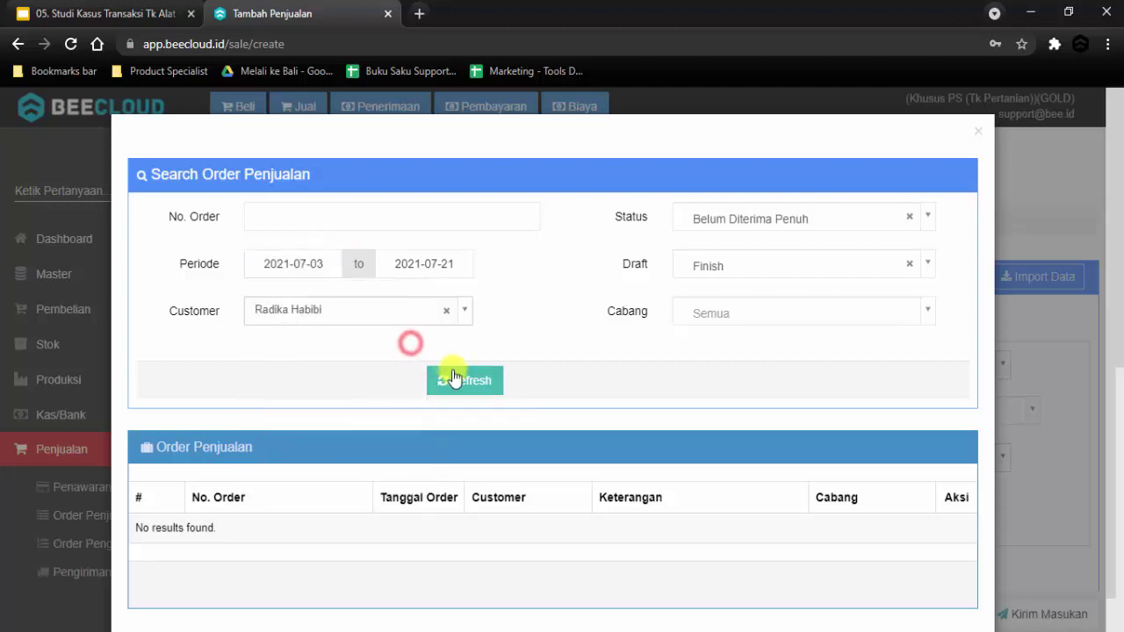
pyautogui.click(455, 377)
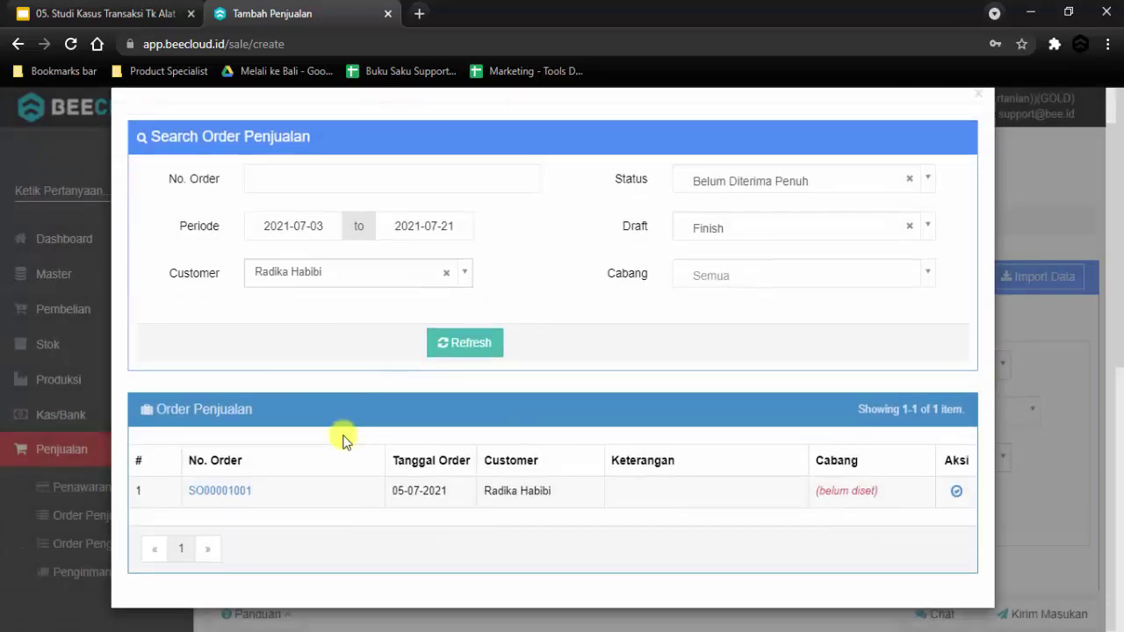
pyautogui.click(224, 491)
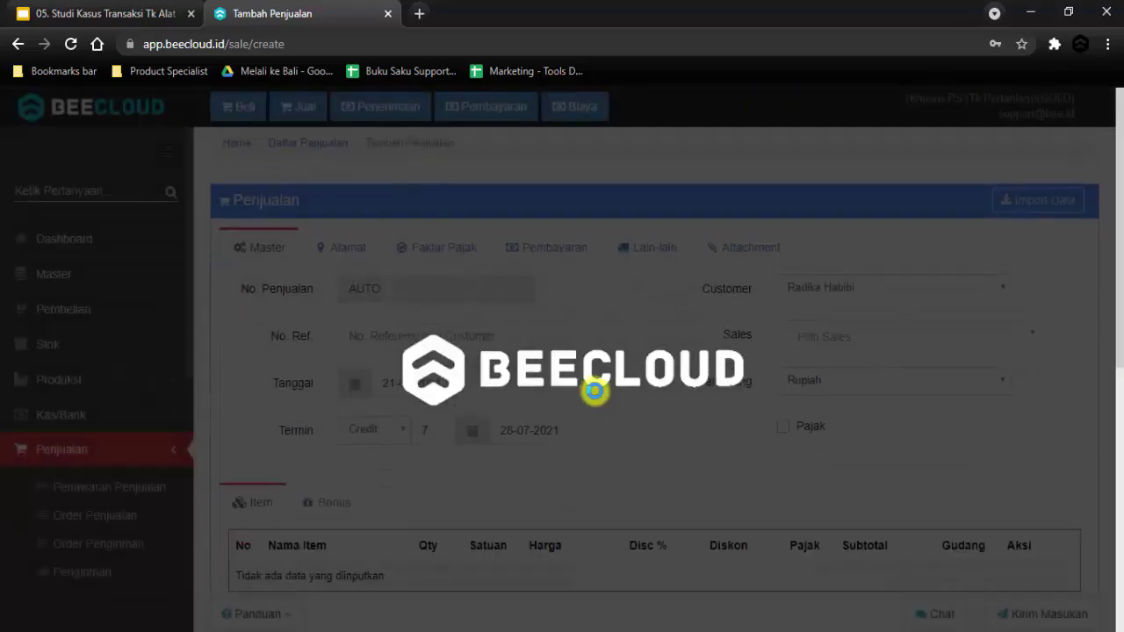
# Step: Set the sale's credit term to 14 days and save the sale
pyautogui.scroll(-2, 595, 391)
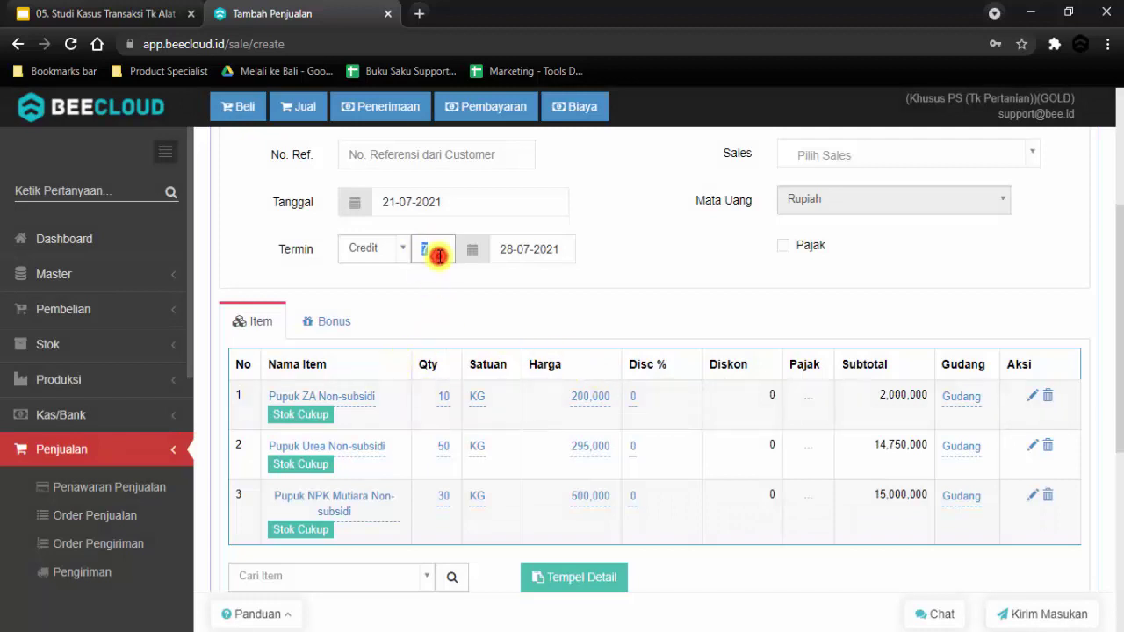
pyautogui.press('Tab')
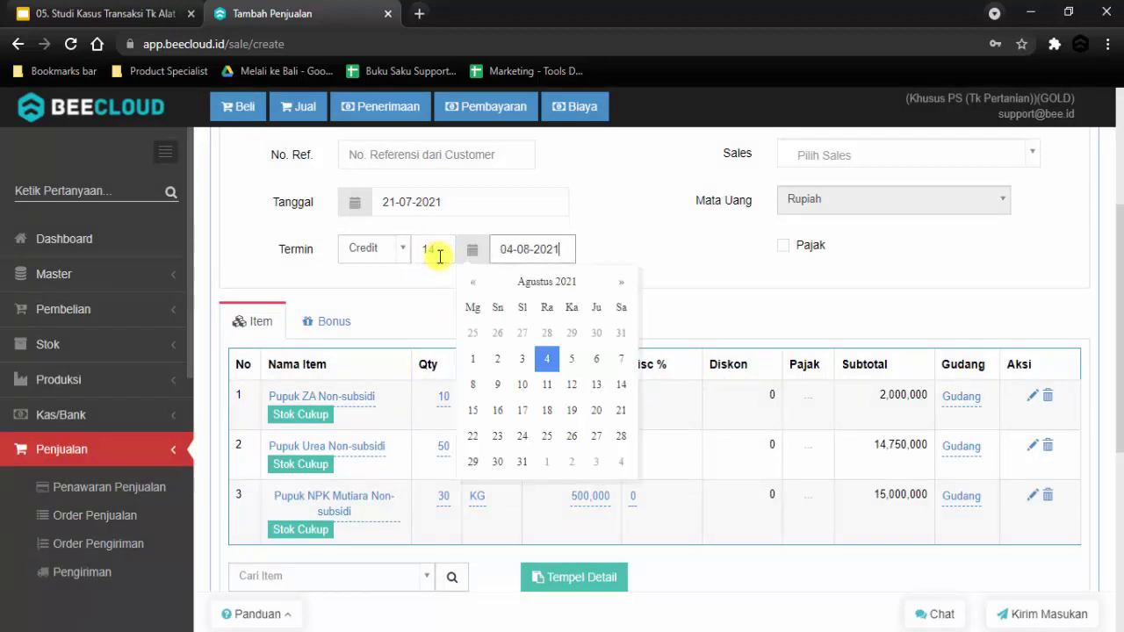
pyautogui.scroll(-4, 597, 462)
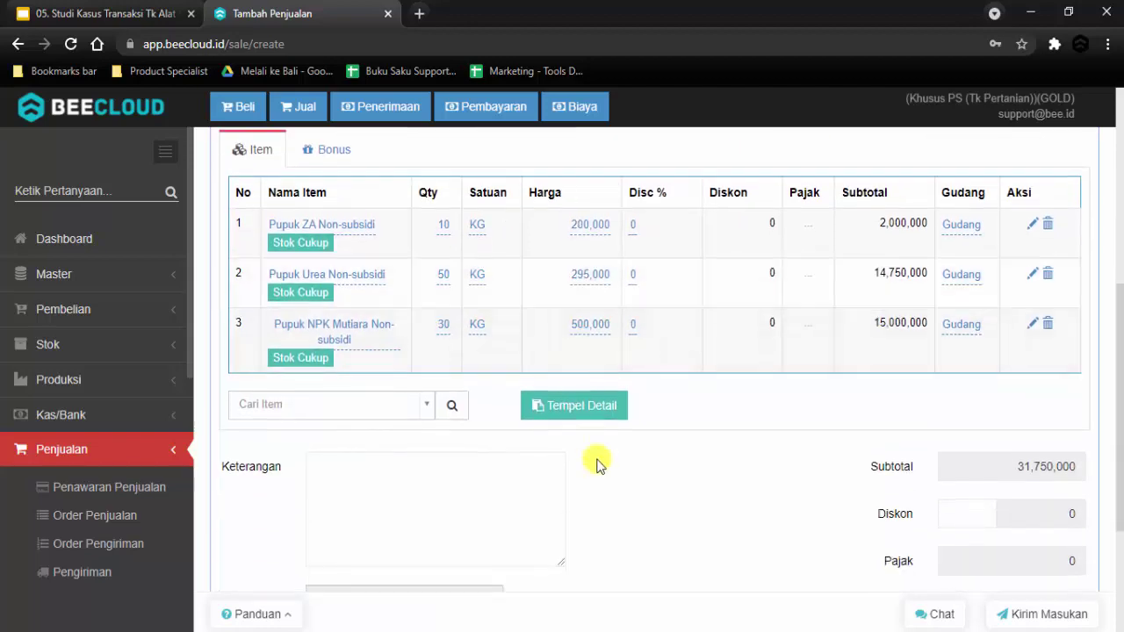
pyautogui.click(709, 586)
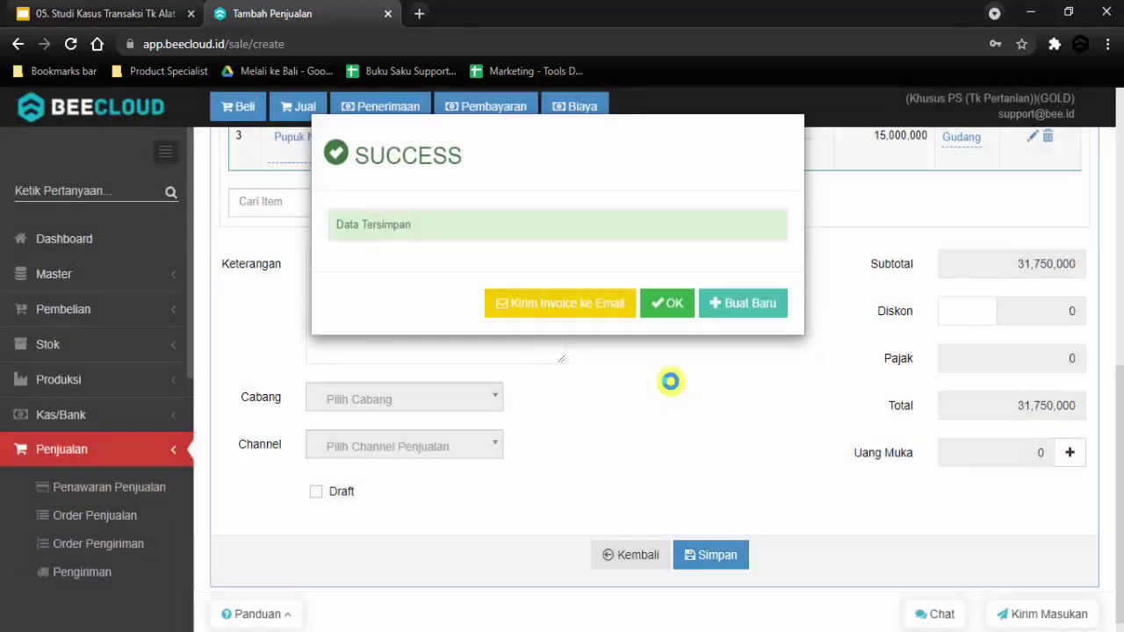
pyautogui.click(658, 306)
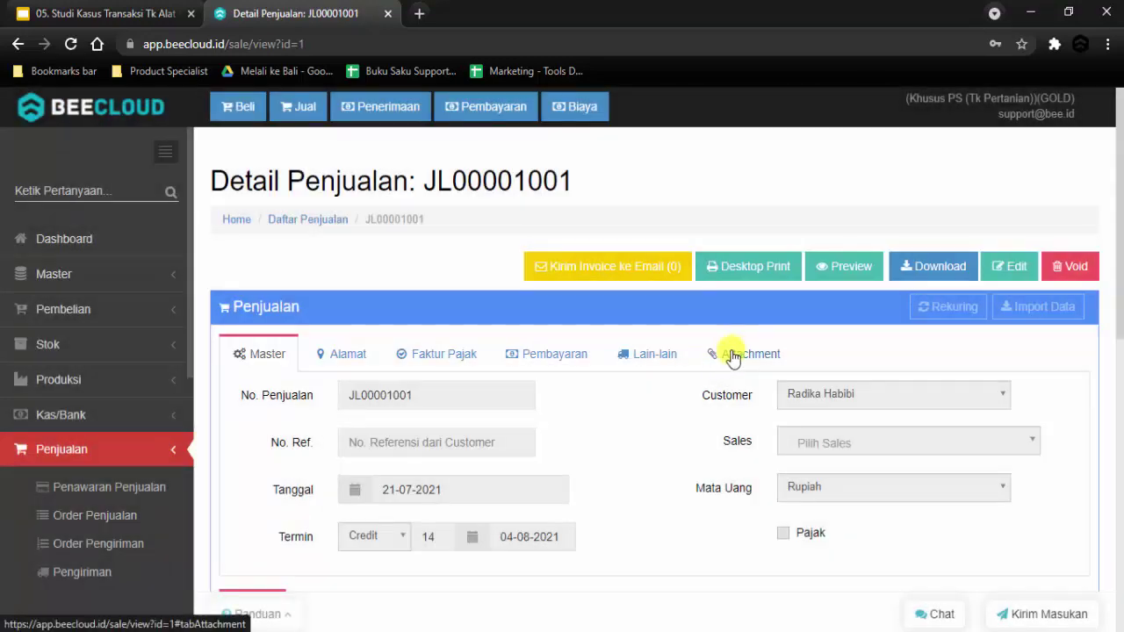
# Step: Preview the sale's Invoice Penjualan, review its items and totals, and close the preview
pyautogui.click(843, 268)
pyautogui.click(865, 302)
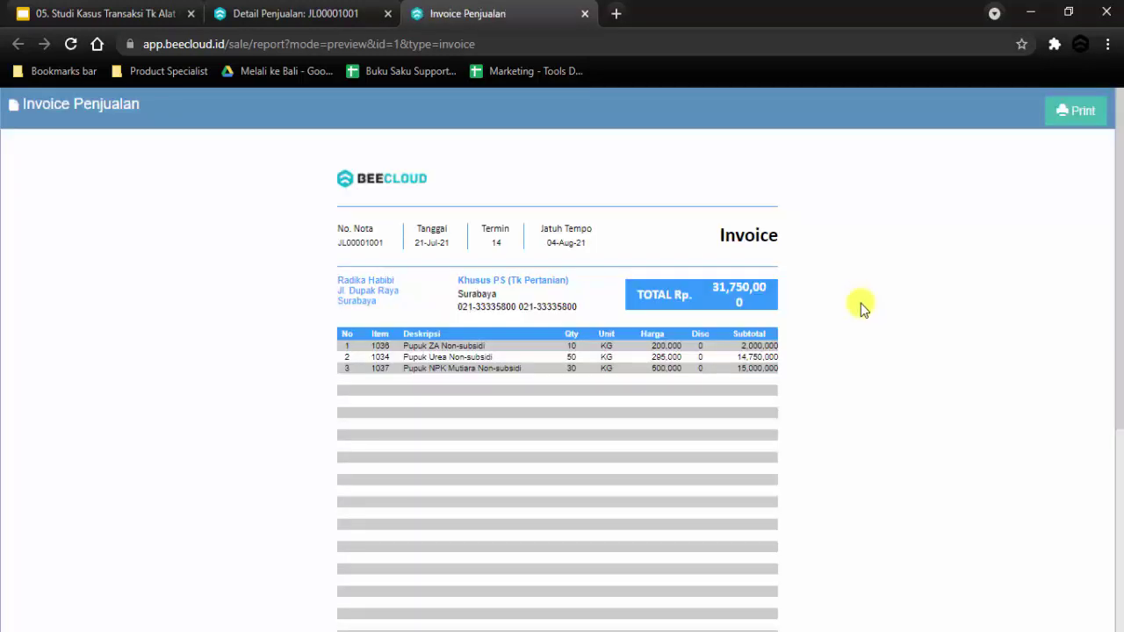
pyautogui.scroll(-1, 860, 303)
pyautogui.scroll(-2, 860, 306)
pyautogui.scroll(1, 861, 305)
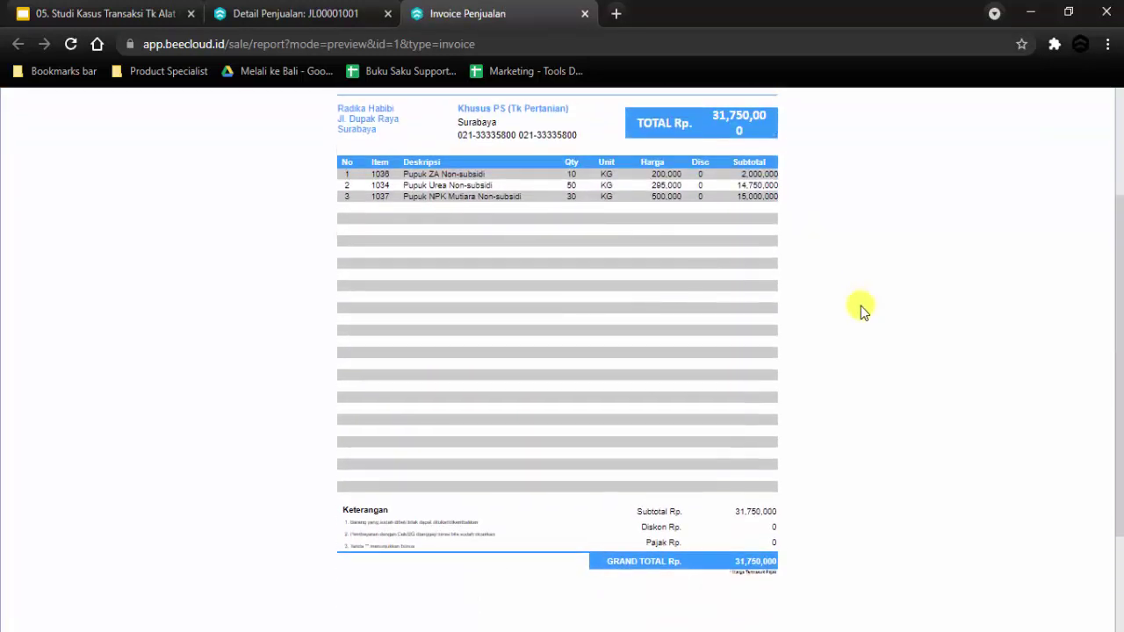
pyautogui.scroll(2, 861, 306)
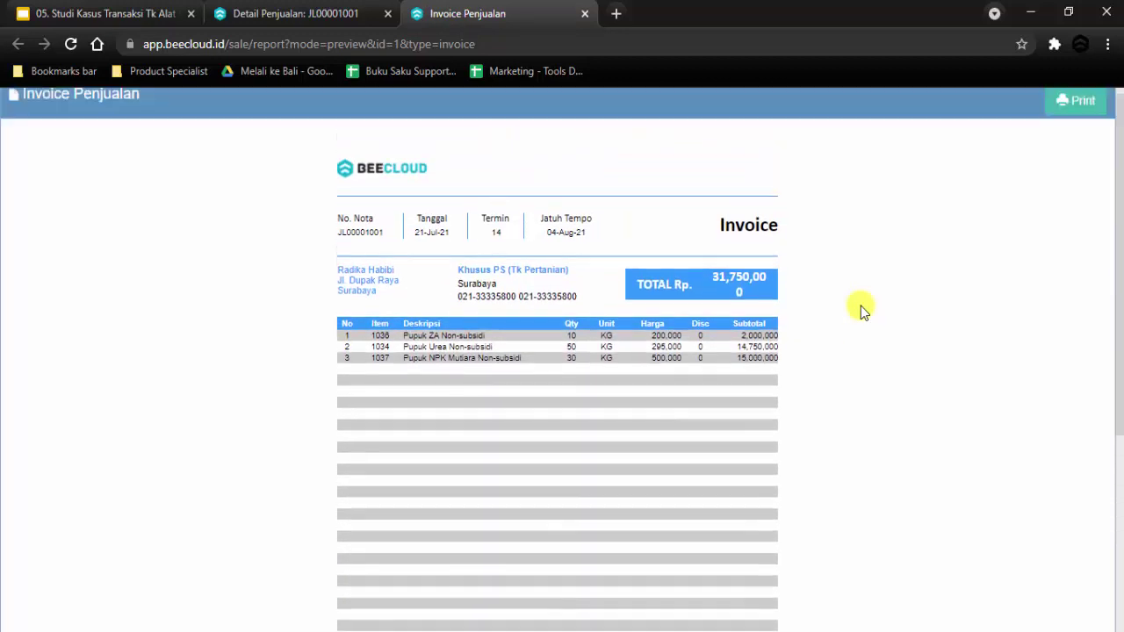
pyautogui.click(589, 15)
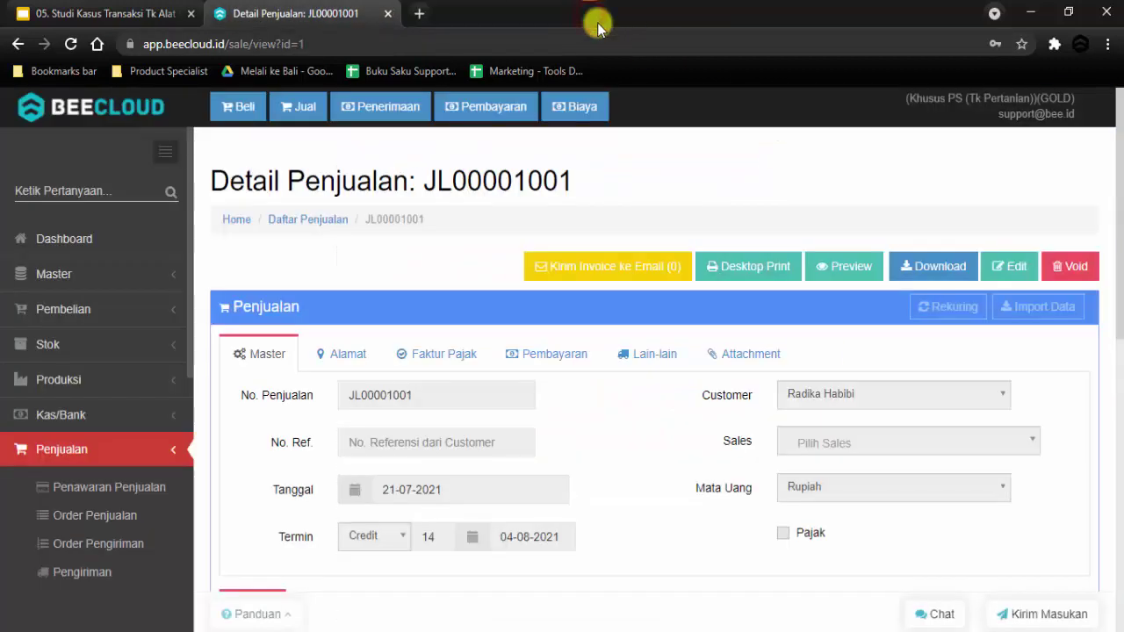
# Step: Preview the sale's Surat Jalan, look through the delivery note, and close the preview
pyautogui.click(852, 267)
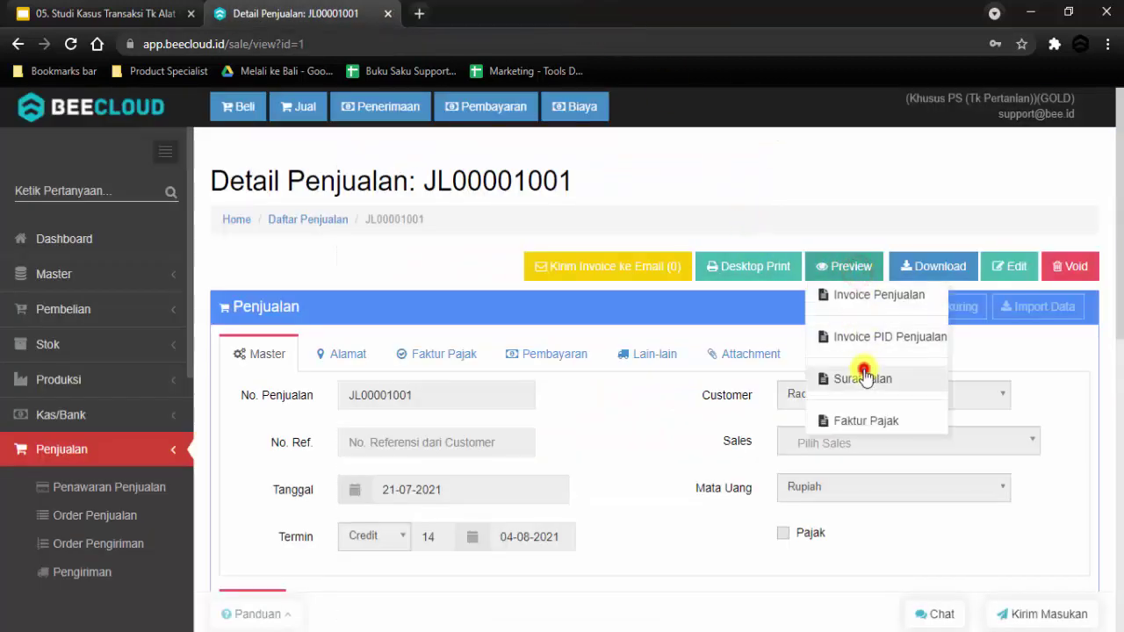
pyautogui.click(847, 376)
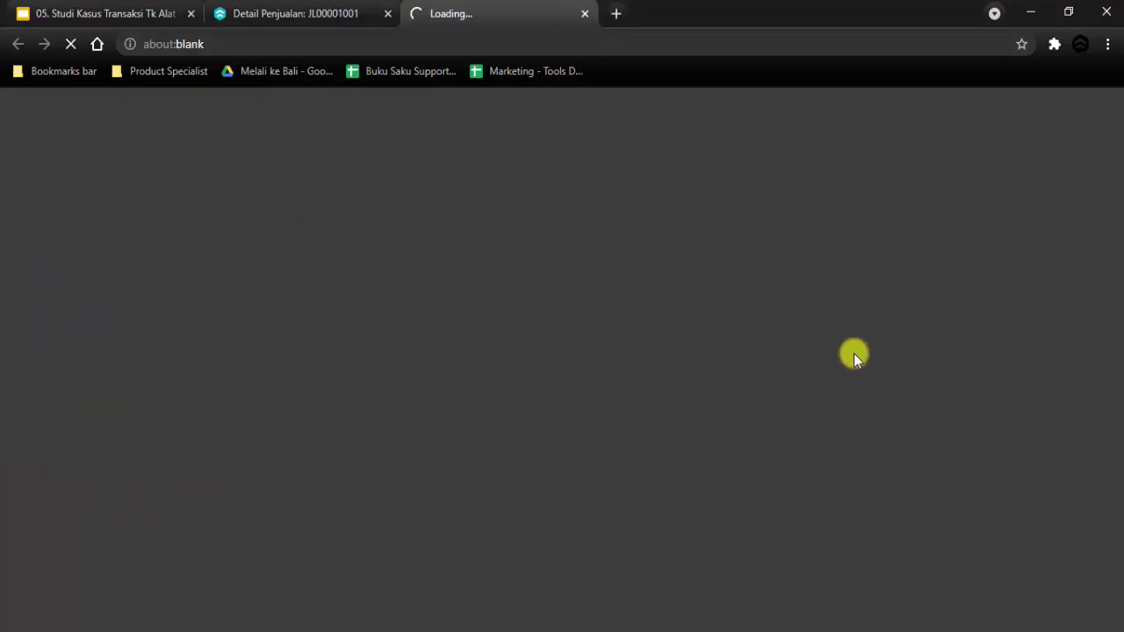
pyautogui.scroll(-1, 764, 277)
pyautogui.scroll(-4, 731, 282)
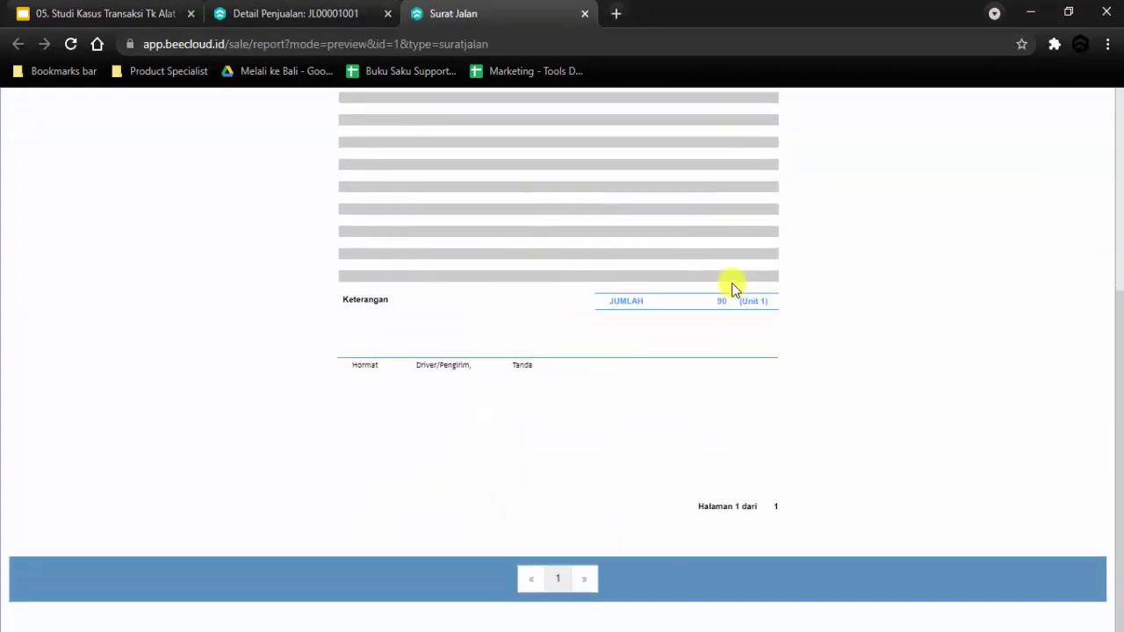
pyautogui.scroll(4, 732, 282)
pyautogui.click(588, 14)
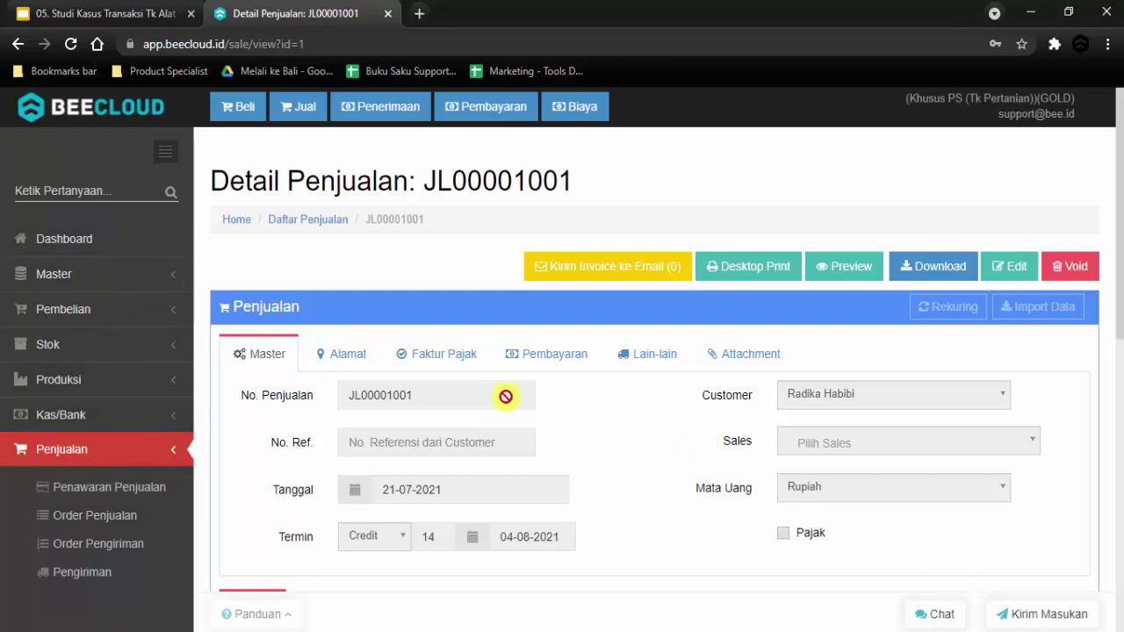
# Step: Open the Penerimaan Pembayaran list under Kas/Bank and start a new payment receipt
pyautogui.scroll(-8, 596, 431)
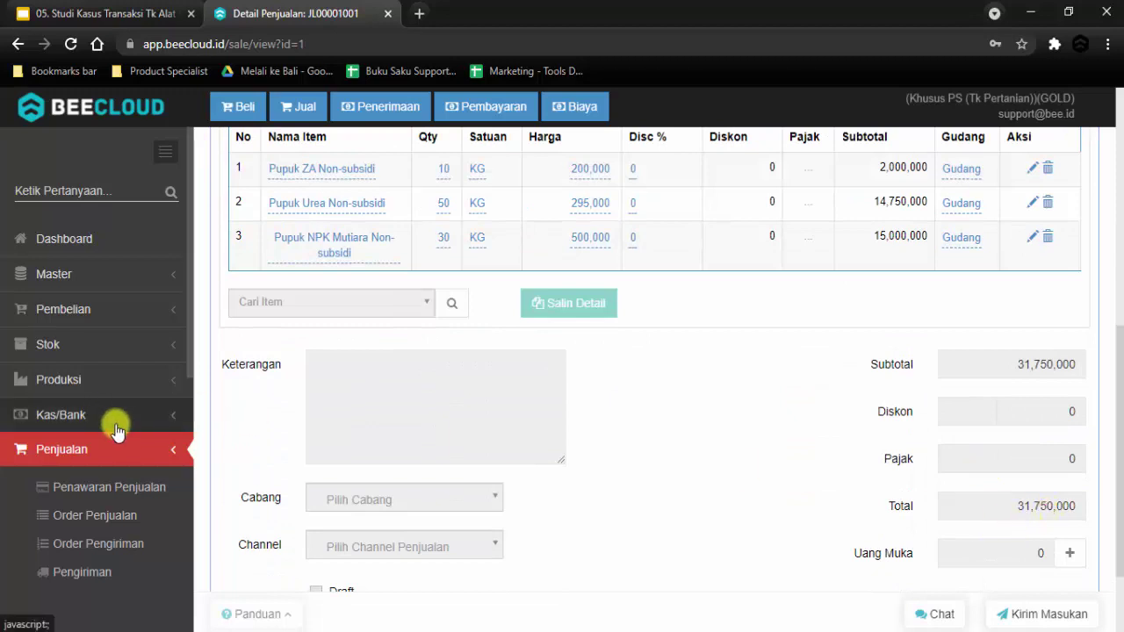
pyautogui.click(114, 420)
pyautogui.scroll(-3, 96, 373)
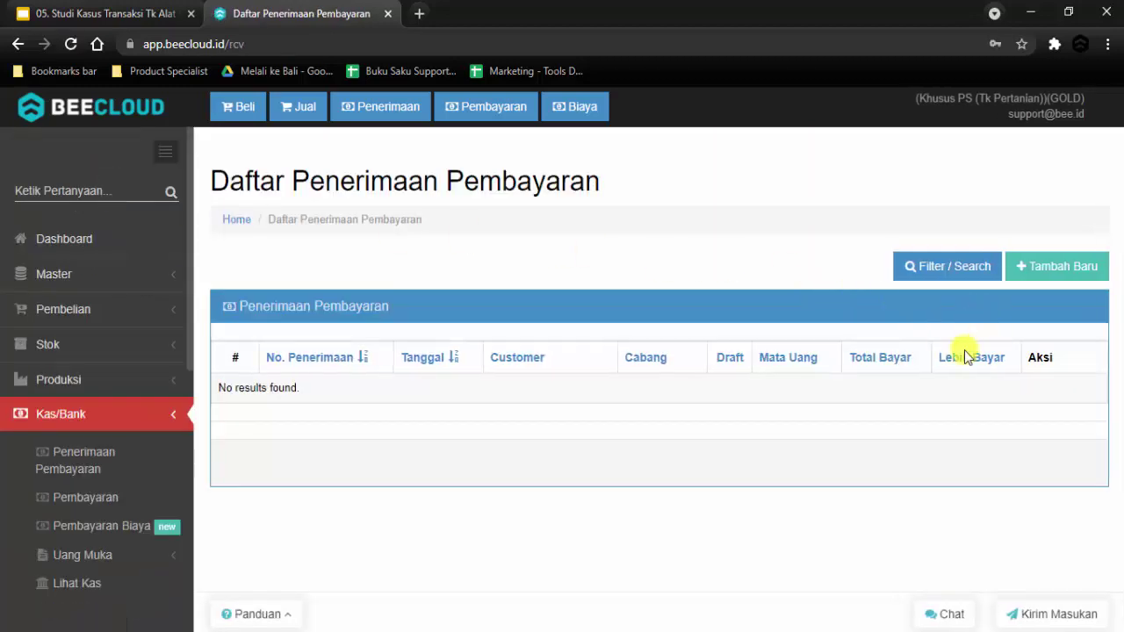
pyautogui.click(1029, 268)
pyautogui.scroll(-1, 865, 261)
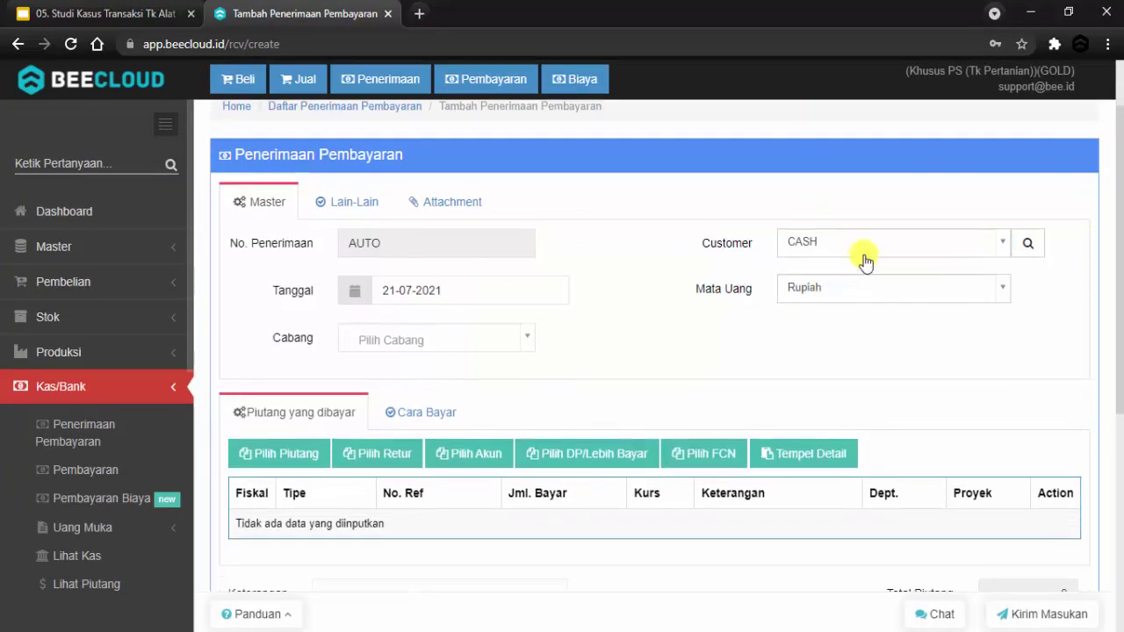
# Step: Set the receipt's customer to the buyer of the credit sale and its date to 15-7-2021
pyautogui.click(866, 247)
pyautogui.write('radi')
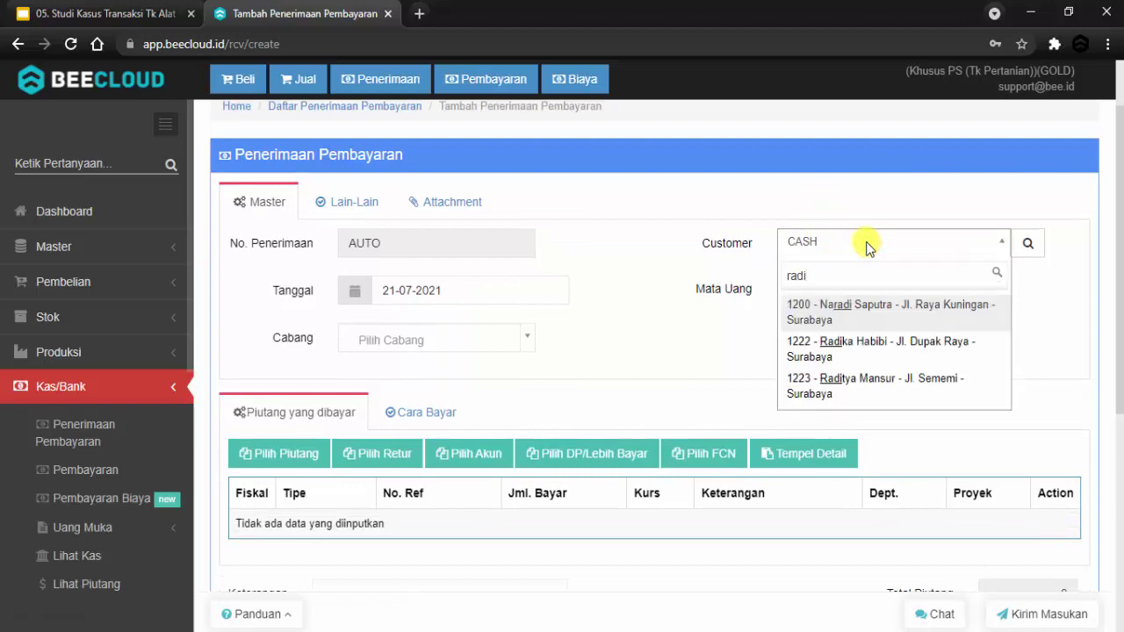
pyautogui.press('Return')
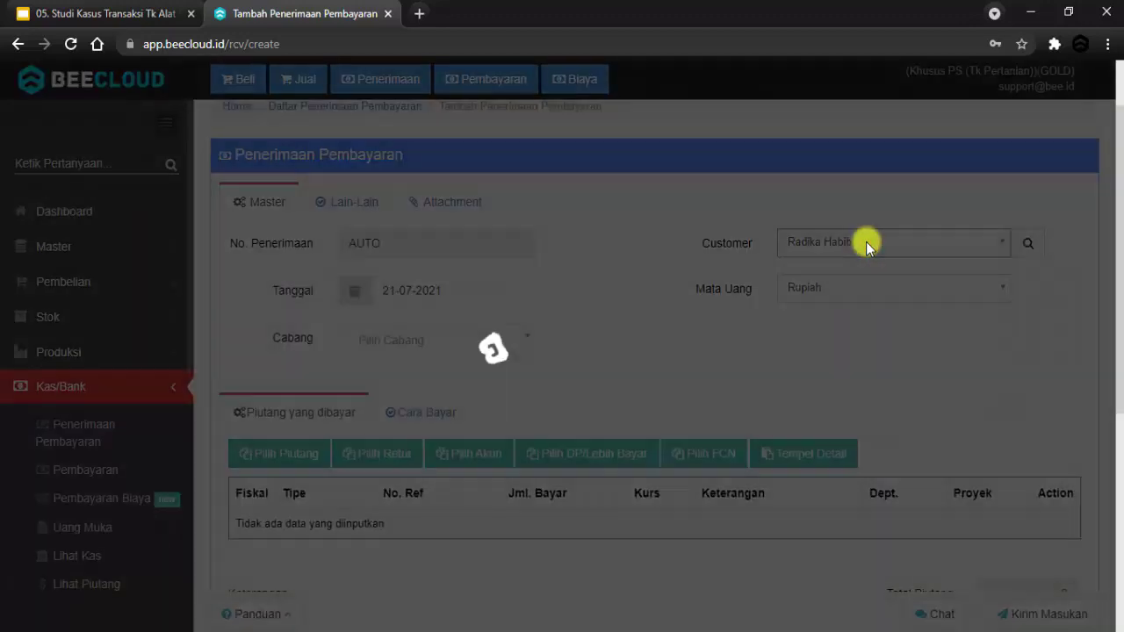
pyautogui.scroll(-1, 622, 324)
pyautogui.click(477, 201)
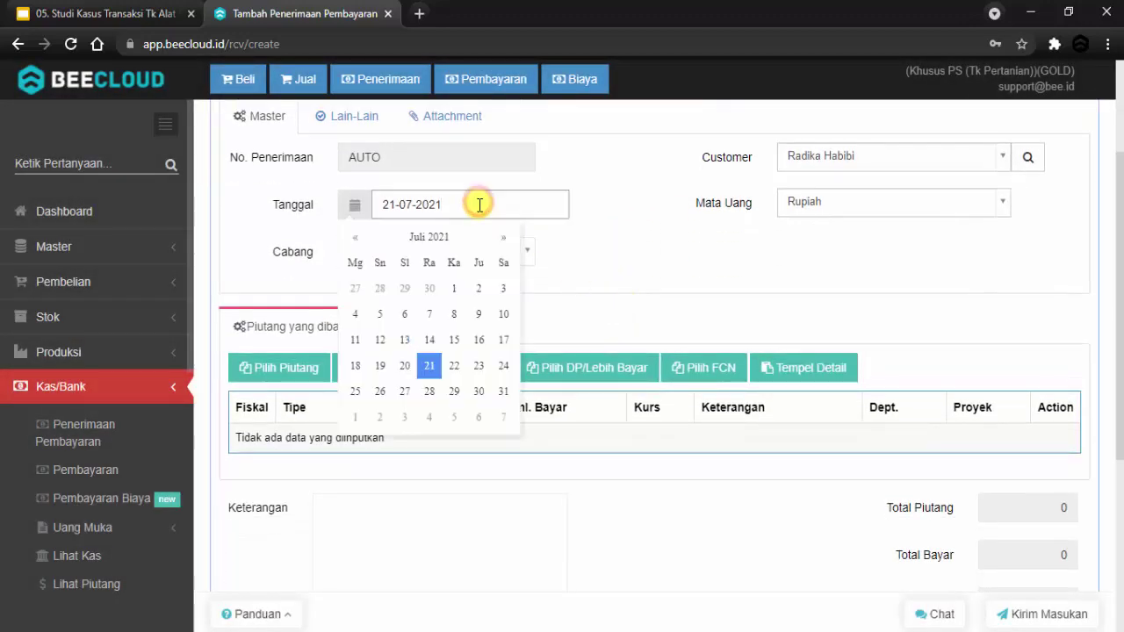
pyautogui.click(453, 339)
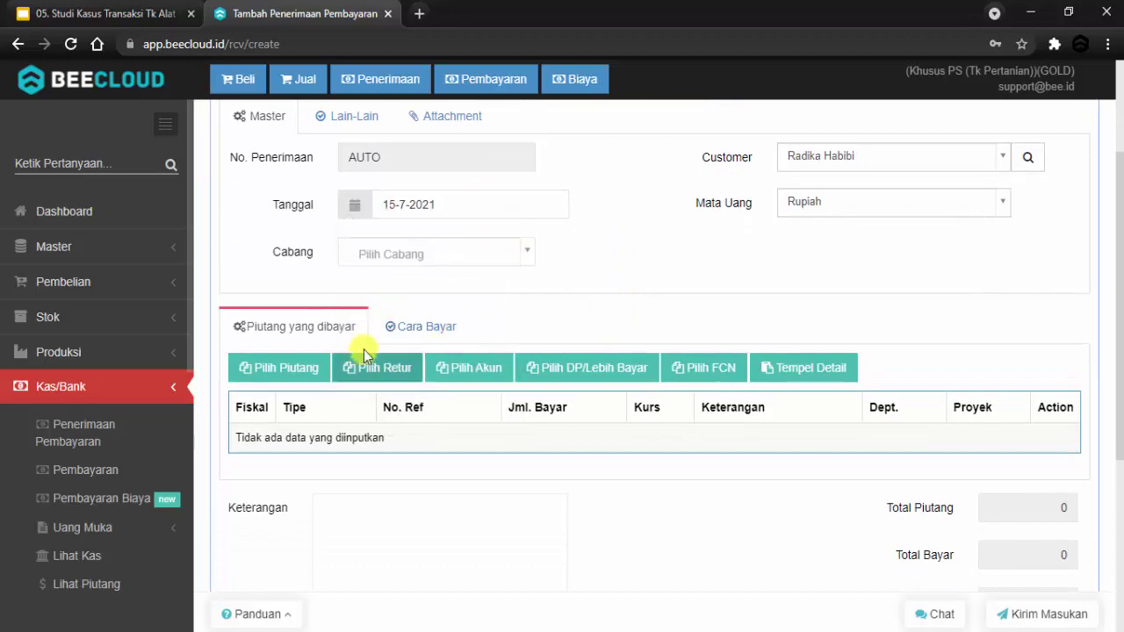
# Step: Add the customer's unpaid credit sale to the receipt as the receivable being paid
pyautogui.click(311, 369)
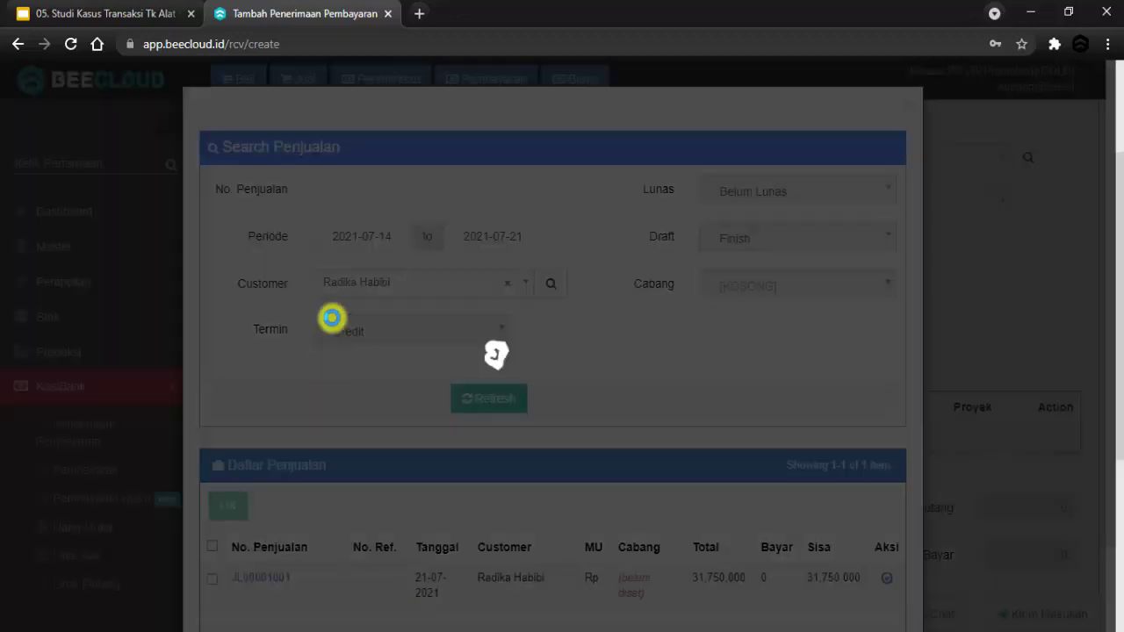
pyautogui.scroll(-1, 342, 486)
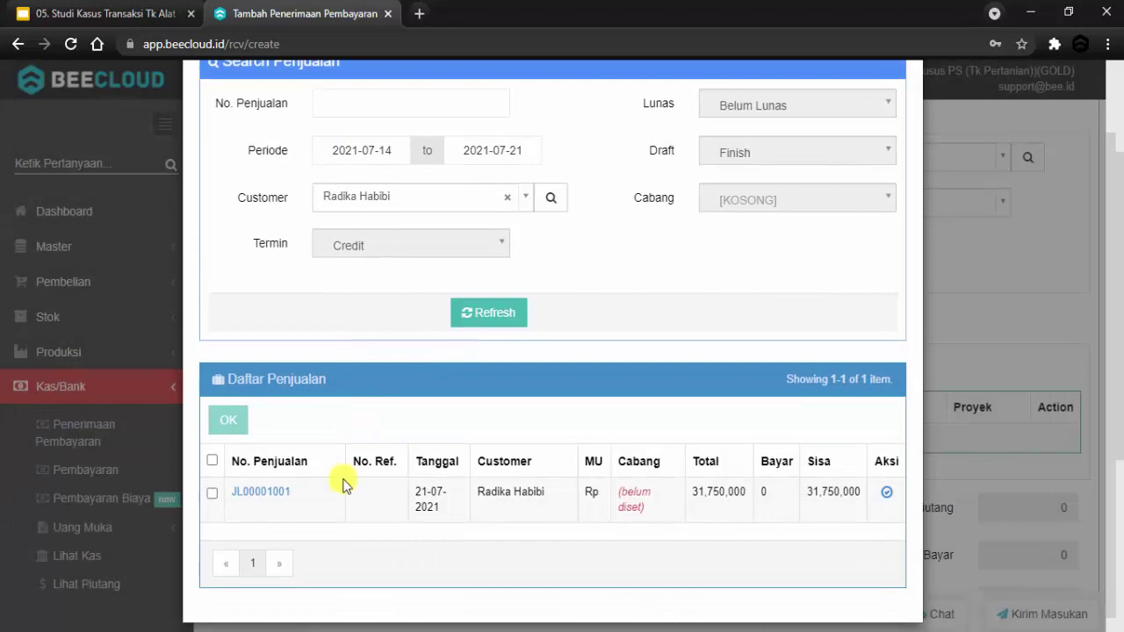
pyautogui.click(214, 493)
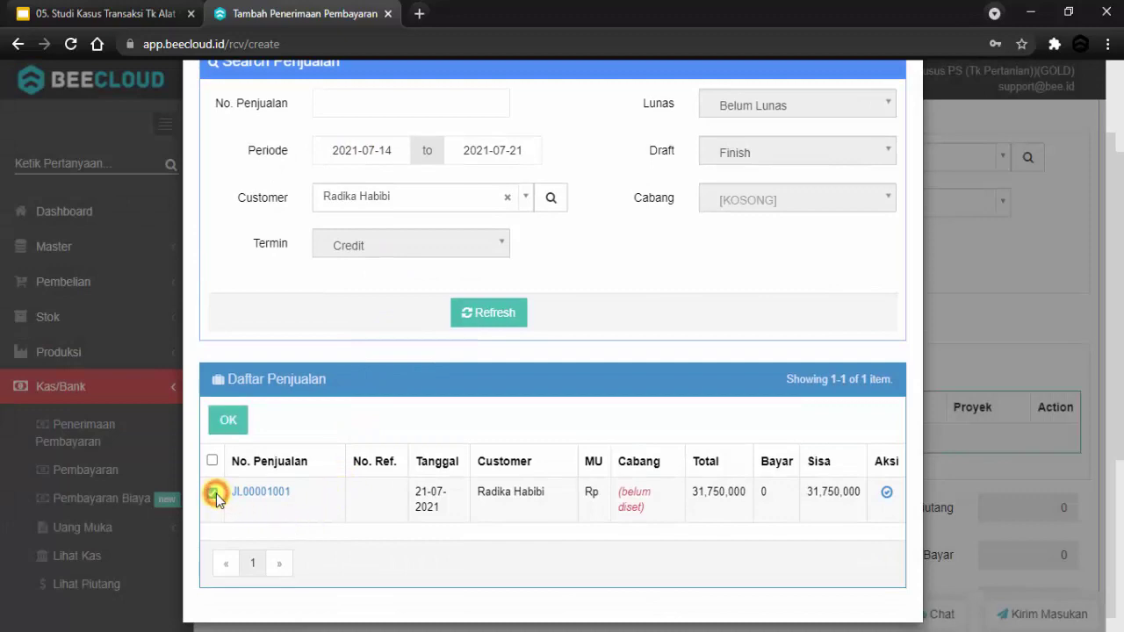
pyautogui.click(885, 491)
pyautogui.scroll(-3, 808, 357)
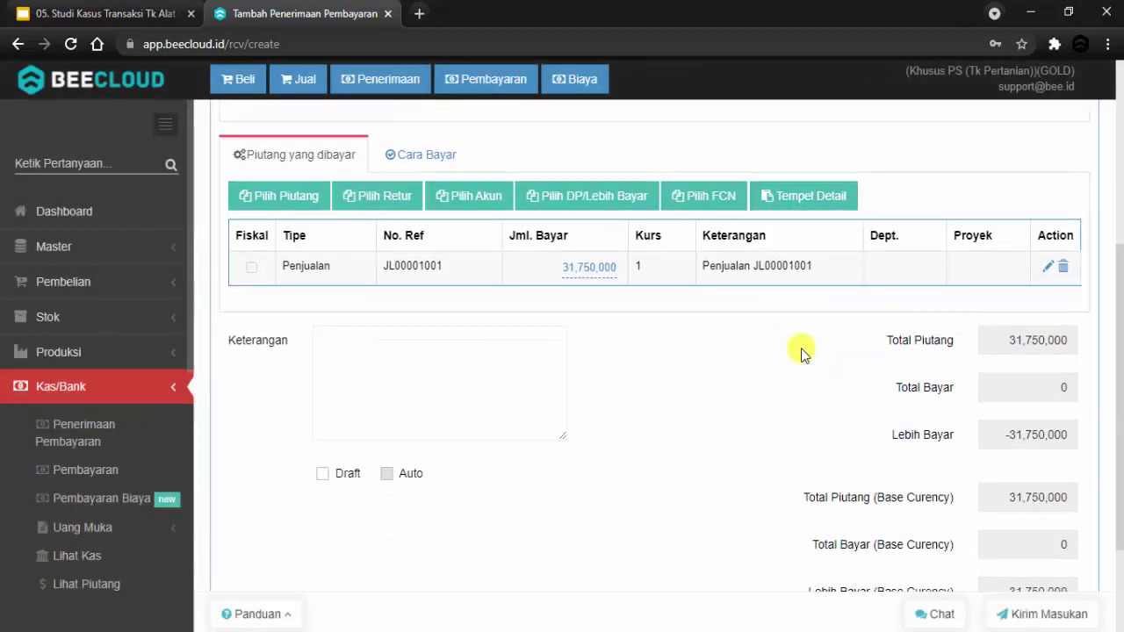
# Step: Set the amount paid on the sale's receivable line to 15,000,000
pyautogui.scroll(2, 588, 351)
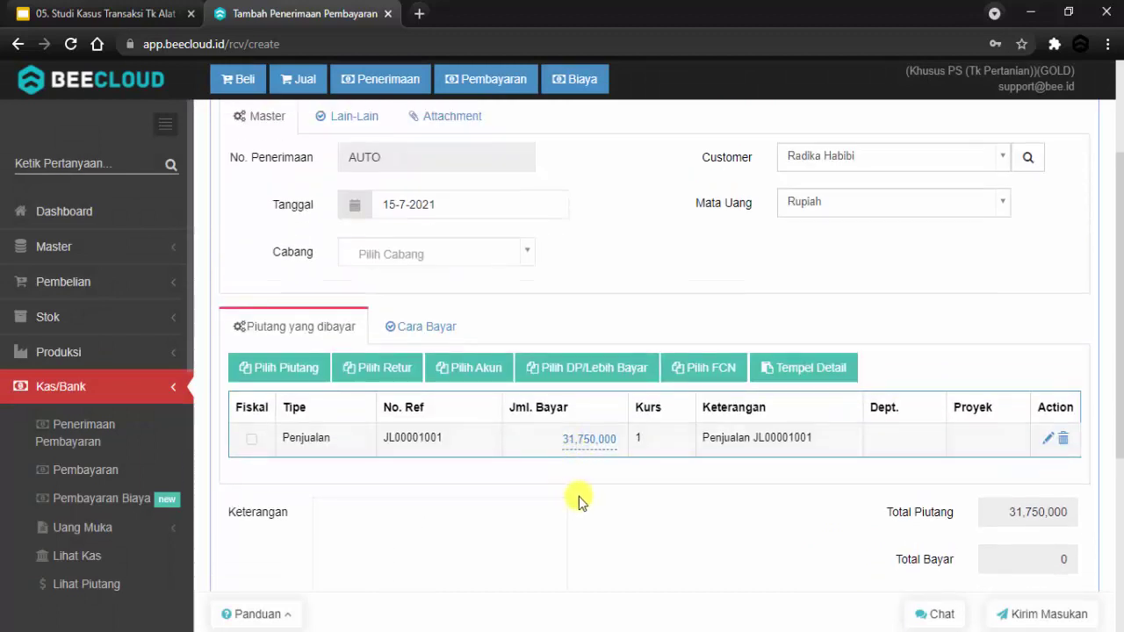
pyautogui.click(597, 446)
pyautogui.write('1500000')
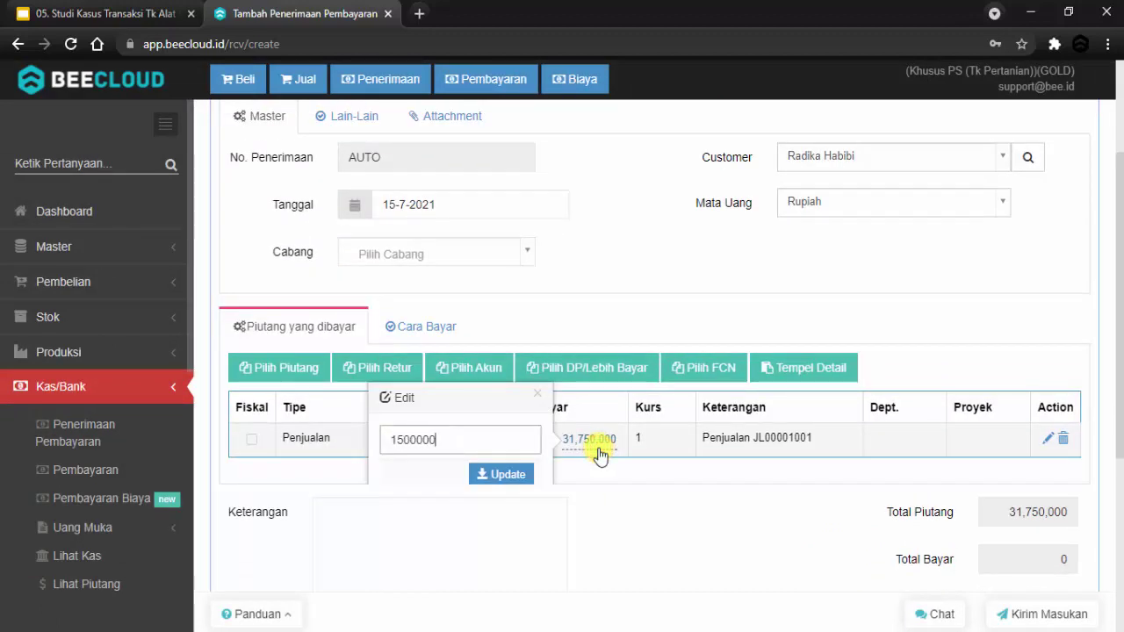
pyautogui.press('Return')
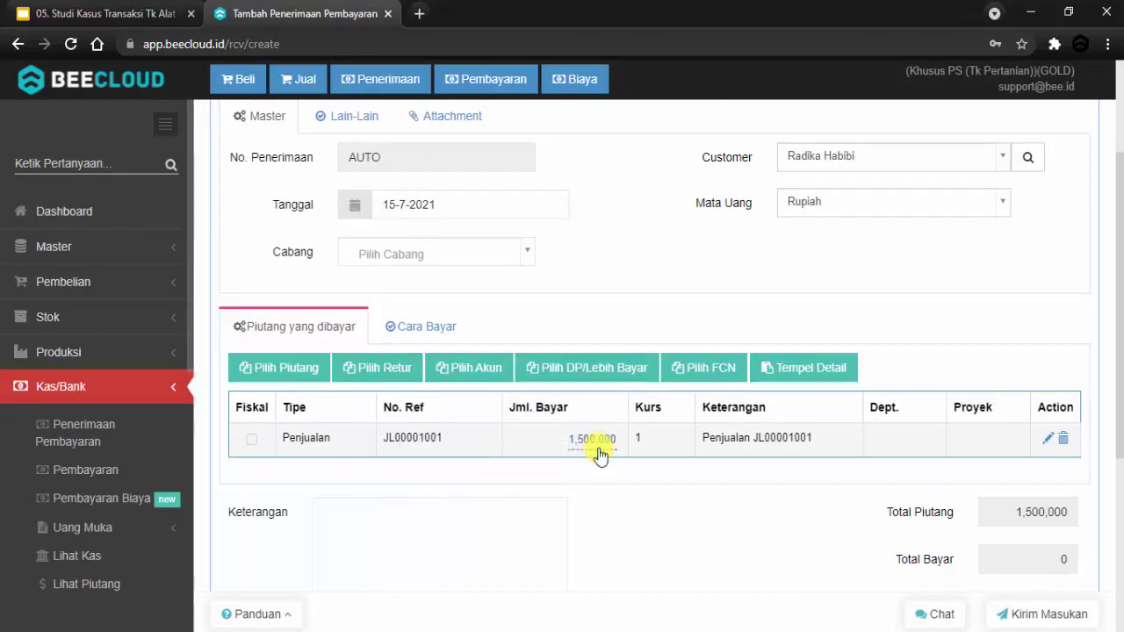
pyautogui.click(597, 443)
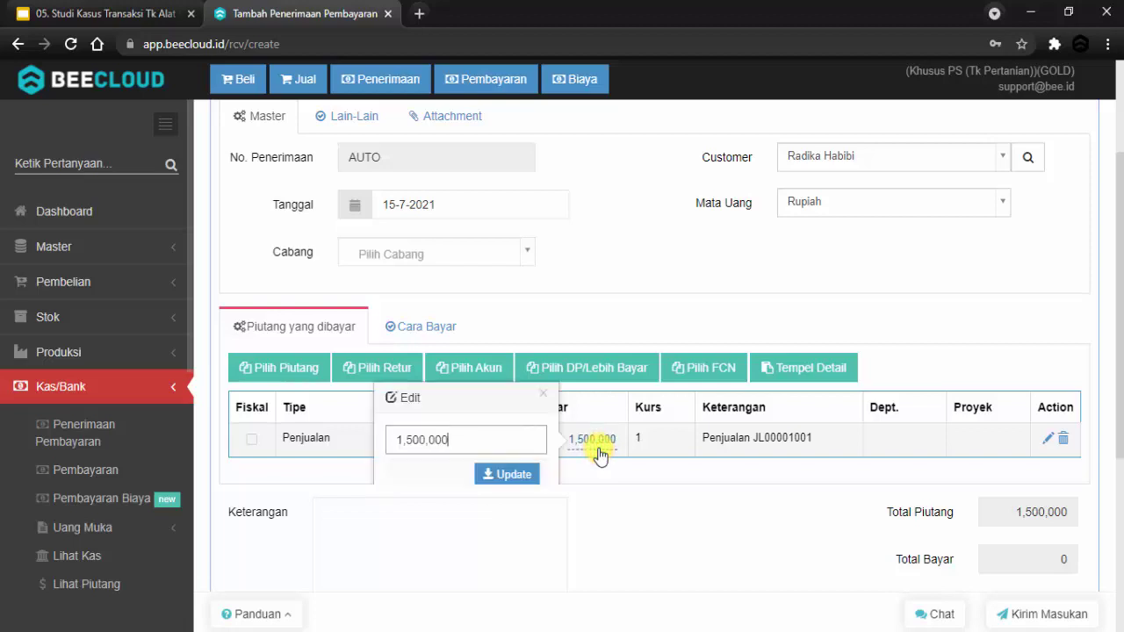
pyautogui.write('0')
pyautogui.press('Return')
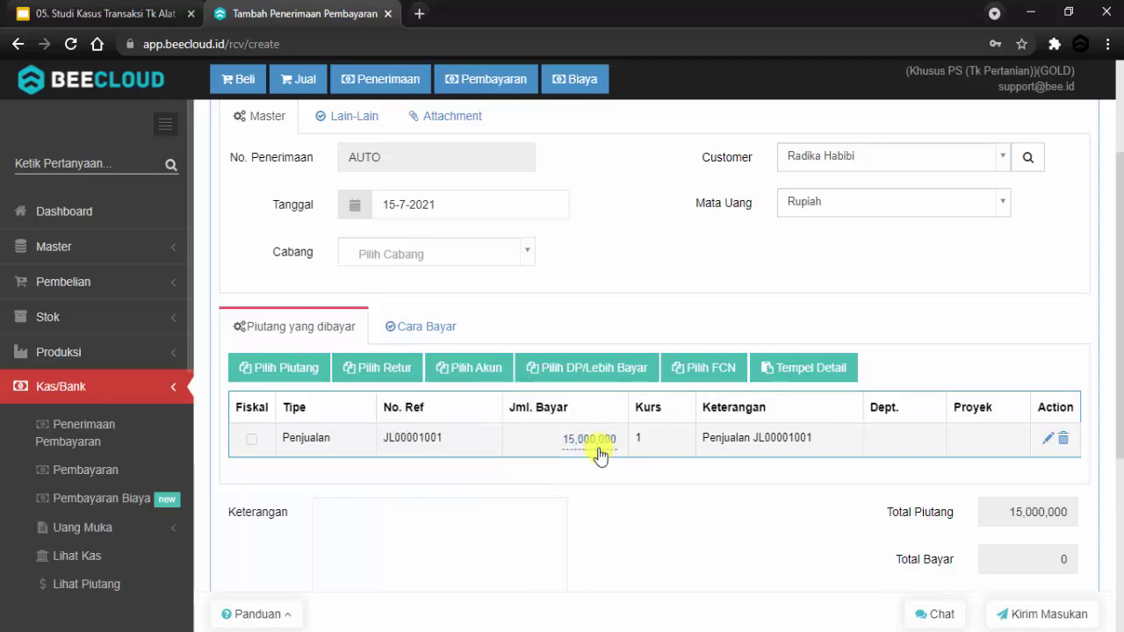
# Step: Start a new payment method entry for the receipt using Tunai and the Kas Utama account
pyautogui.click(455, 327)
pyautogui.click(316, 363)
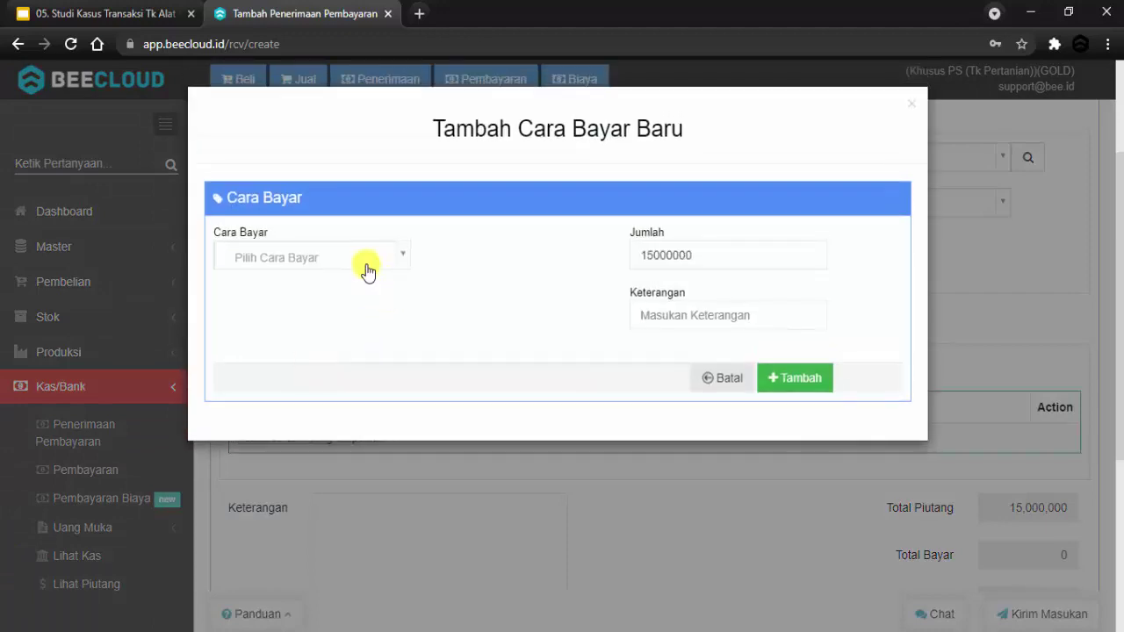
pyautogui.click(364, 260)
pyautogui.click(306, 327)
pyautogui.click(306, 324)
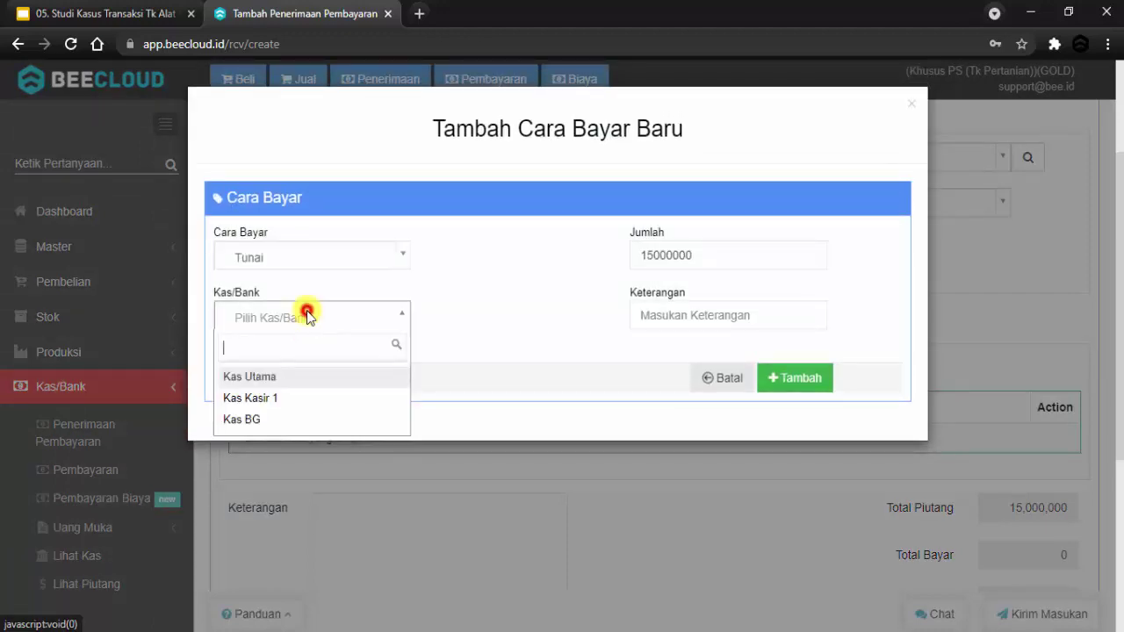
pyautogui.click(287, 383)
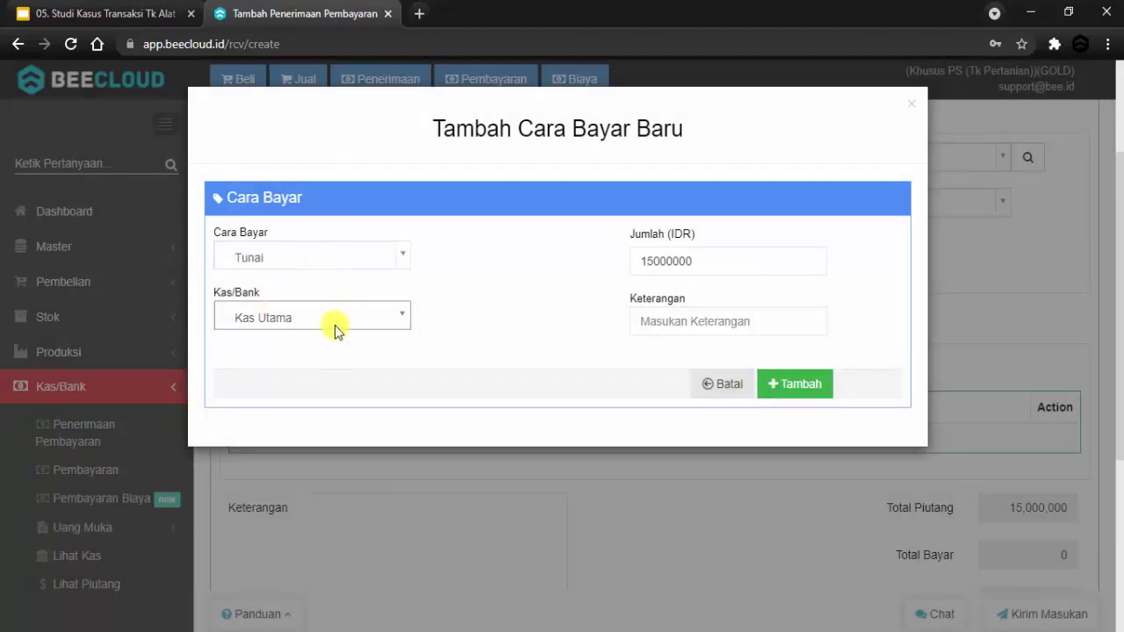
# Step: Try Transfer Bank as the payment method and look at its Kas/Bank account choices
pyautogui.click(322, 256)
pyautogui.click(296, 336)
pyautogui.click(292, 324)
pyautogui.click(294, 318)
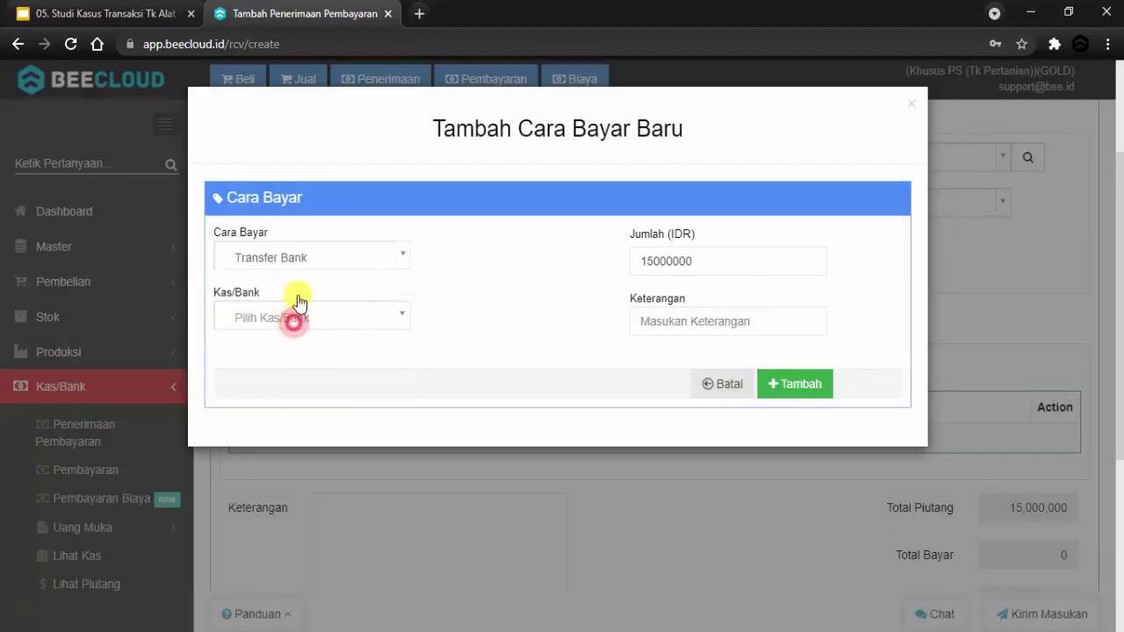
# Step: Set the payment method back to Tunai with Kas Utama and add it to the receipt
pyautogui.click(303, 259)
pyautogui.click(281, 313)
pyautogui.click(279, 327)
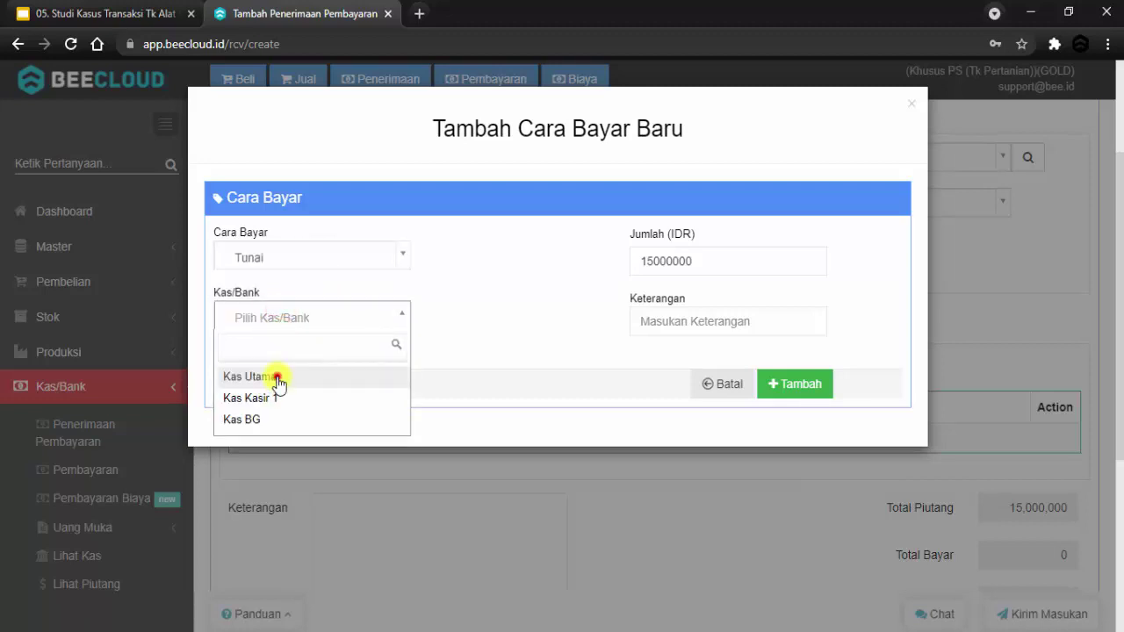
pyautogui.click(263, 376)
pyautogui.click(803, 387)
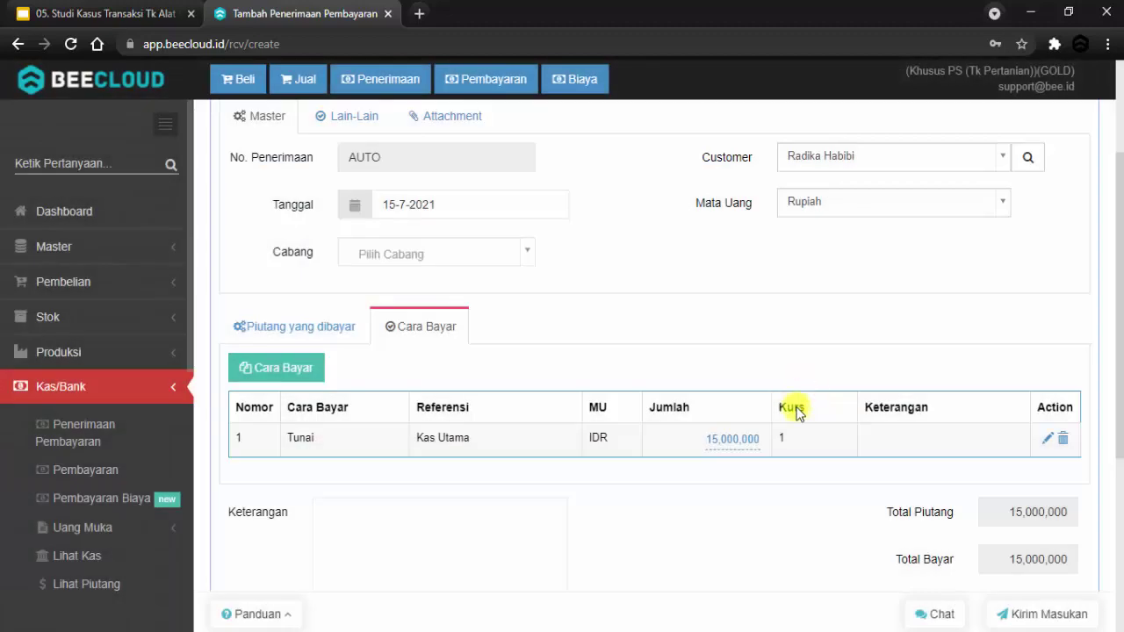
# Step: Save the payment receipt and dismiss the save confirmation
pyautogui.scroll(-1, 797, 412)
pyautogui.scroll(-2, 797, 424)
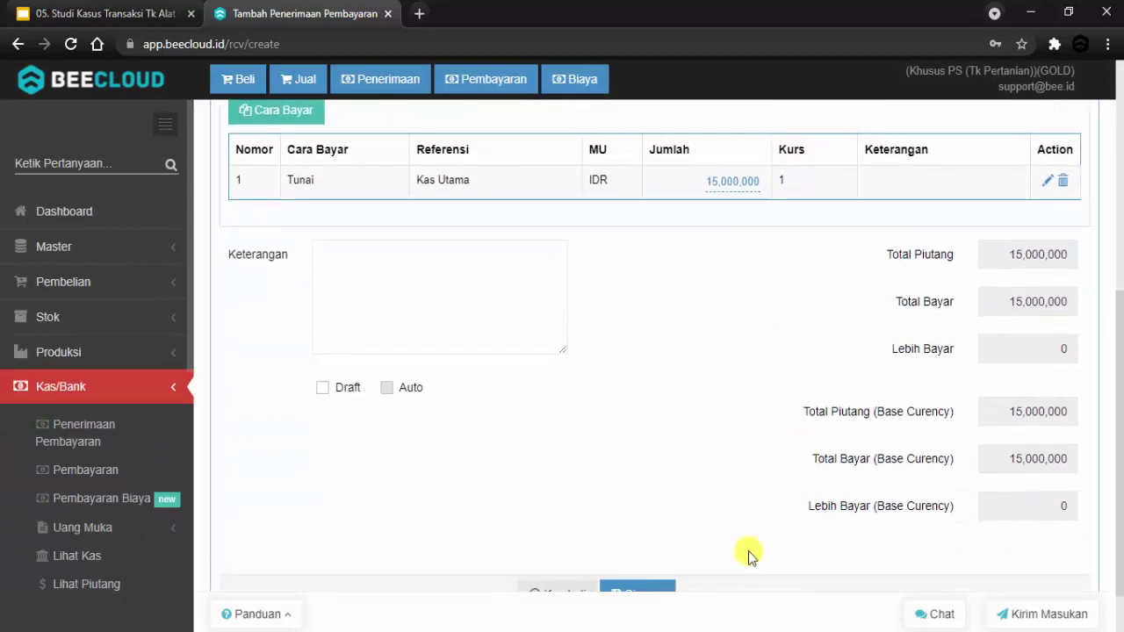
pyautogui.scroll(-1, 676, 566)
pyautogui.click(652, 531)
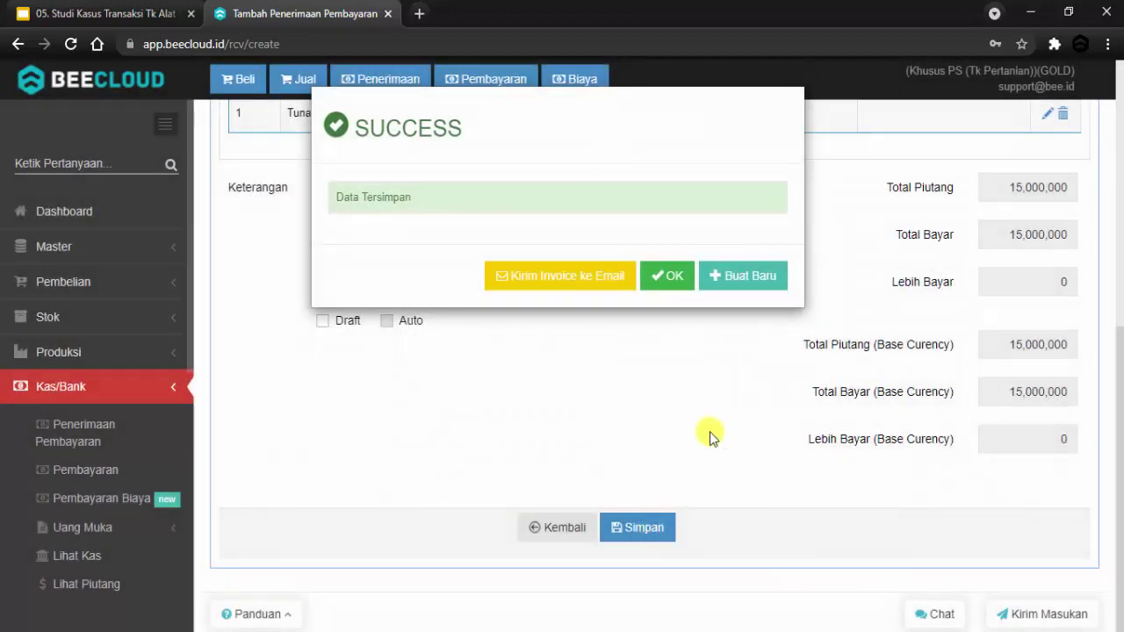
pyautogui.click(673, 279)
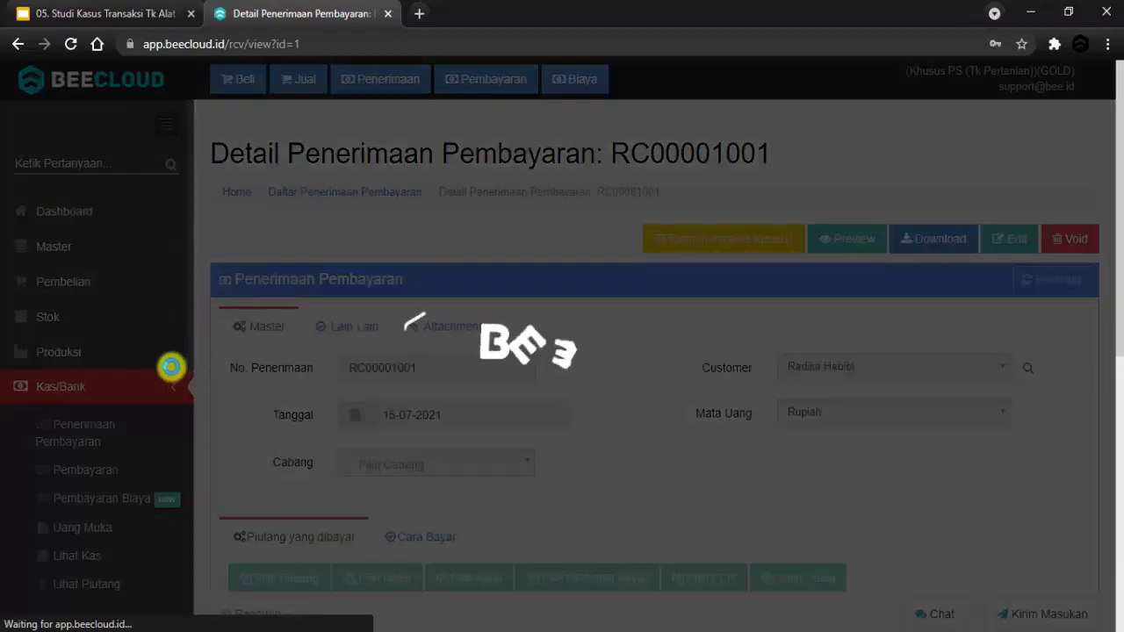
# Step: Open Lihat Piutang in a separate browser tab and check the customer's remaining receivable total
pyautogui.scroll(-1, 138, 399)
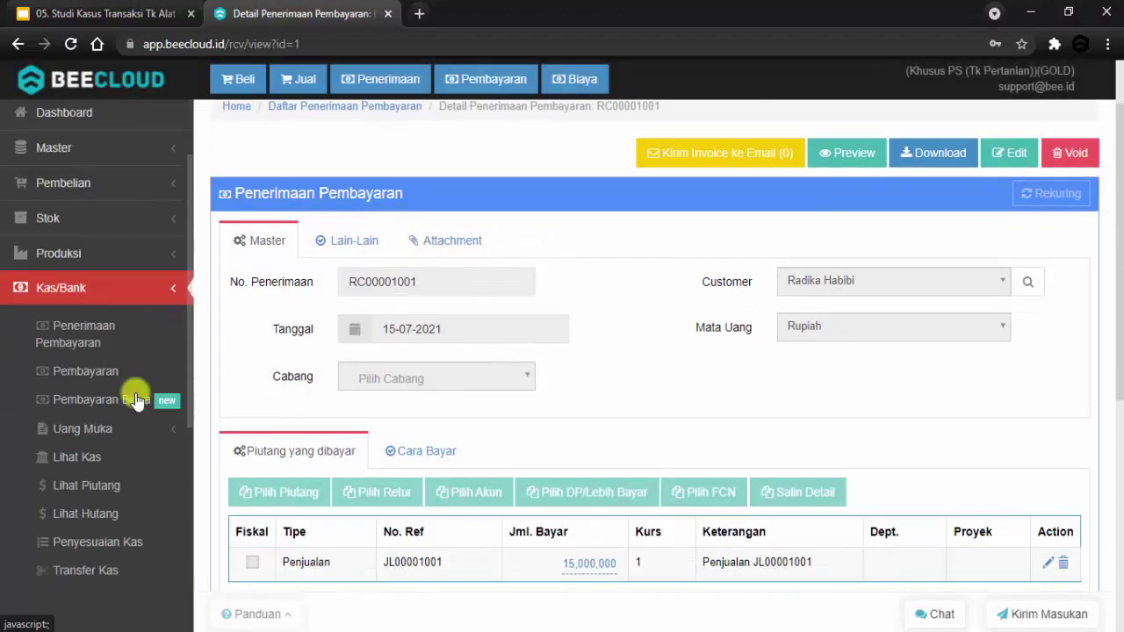
pyautogui.rightClick(98, 492)
pyautogui.press('t')
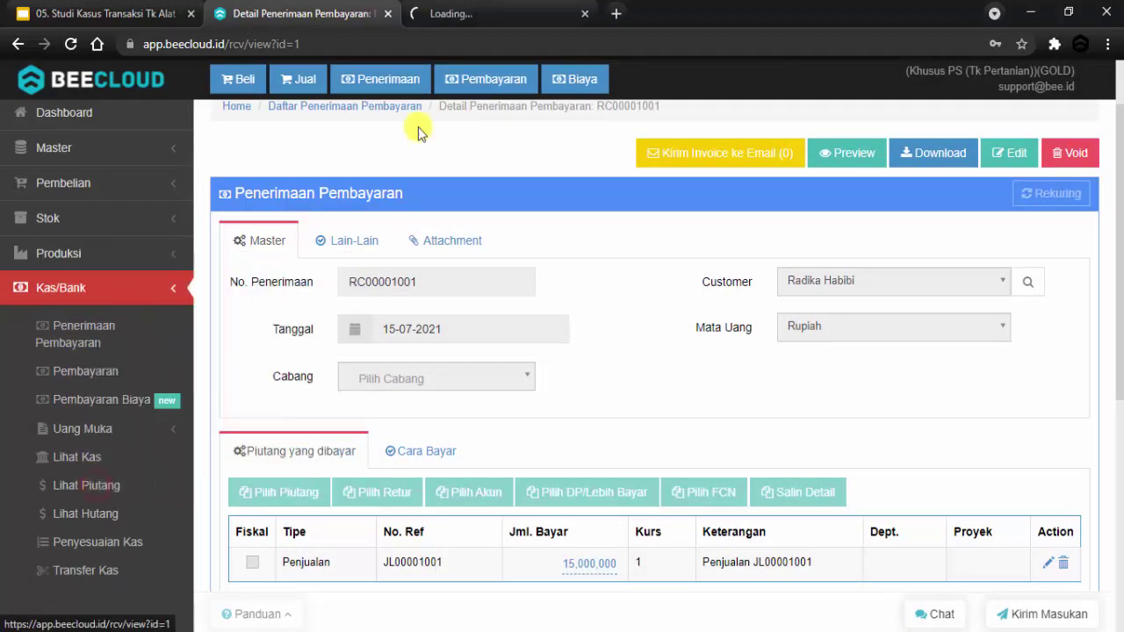
pyautogui.click(466, 18)
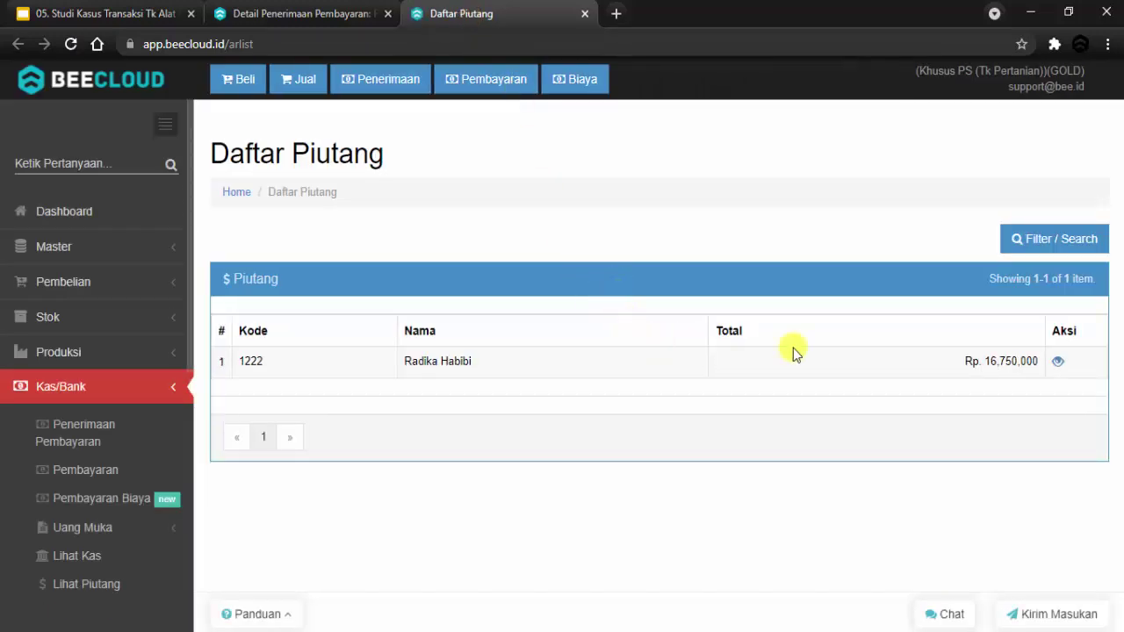
pyautogui.moveTo(958, 368); pyautogui.dragTo(1036, 367)
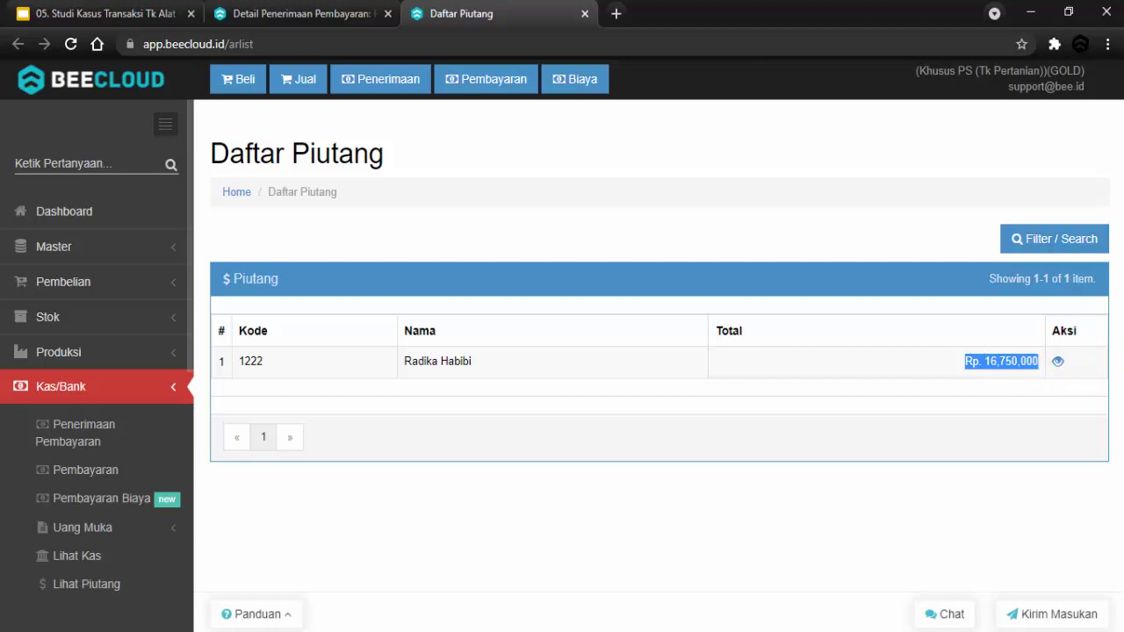
pyautogui.hotkey('alt', 'Tab')
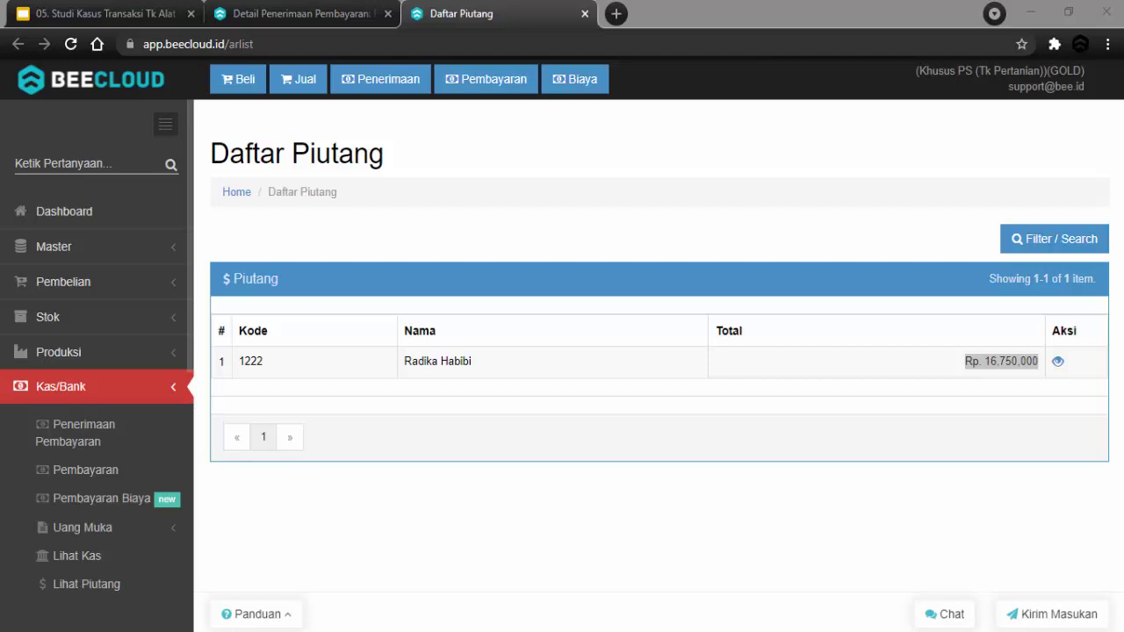
pyautogui.click(629, 370)
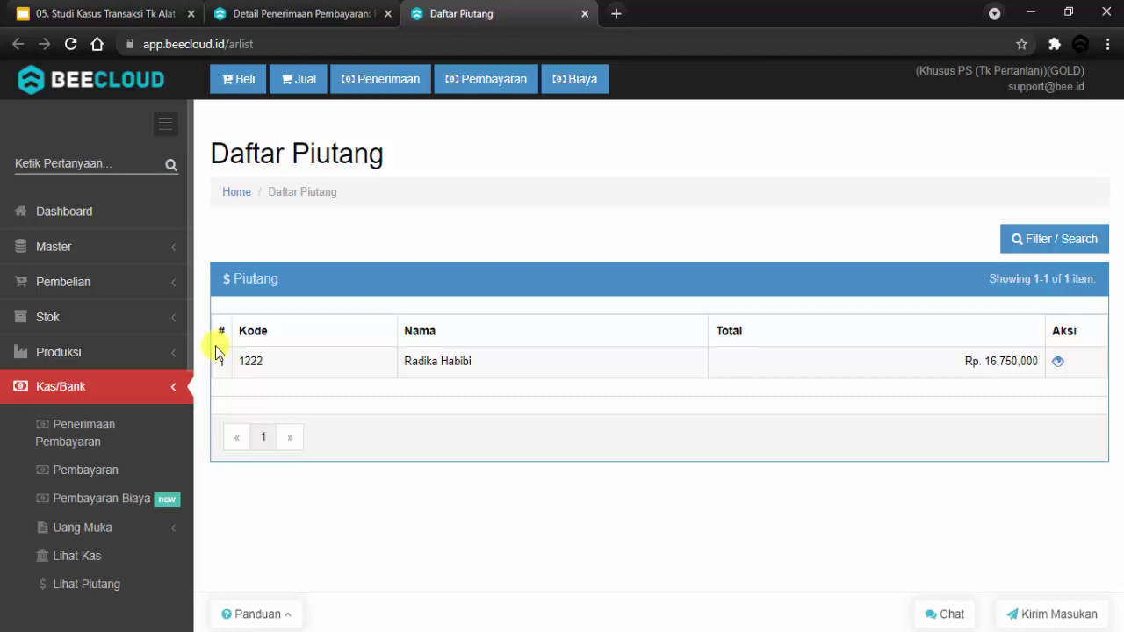
# Step: Create another Penerimaan Pembayaran for the same customer, dated 16-7-2021
pyautogui.click(100, 439)
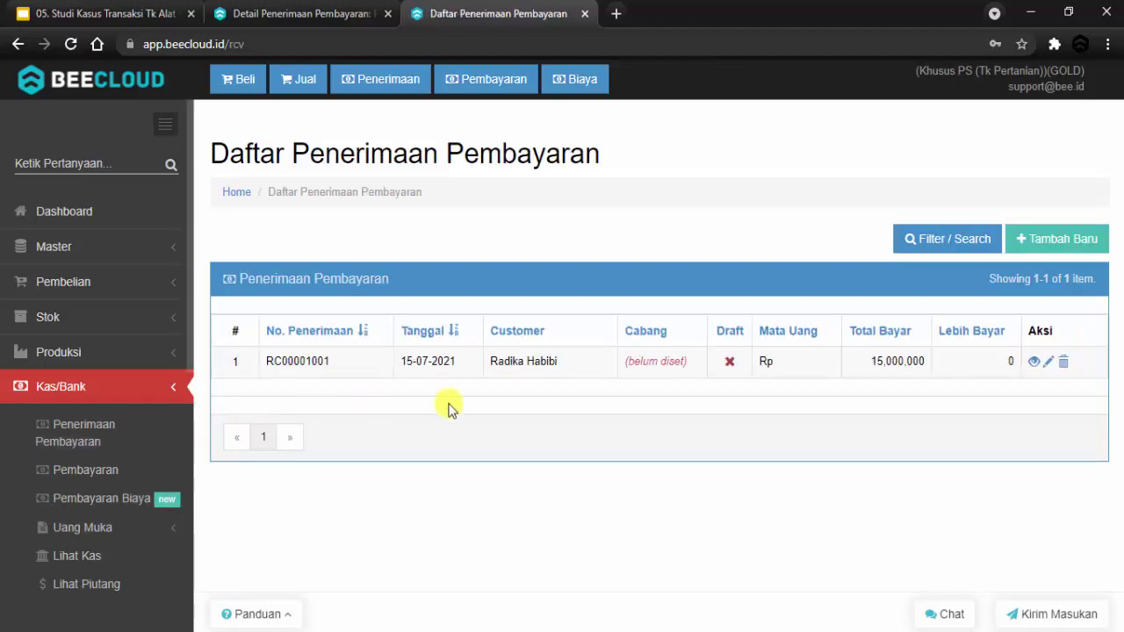
pyautogui.click(1044, 239)
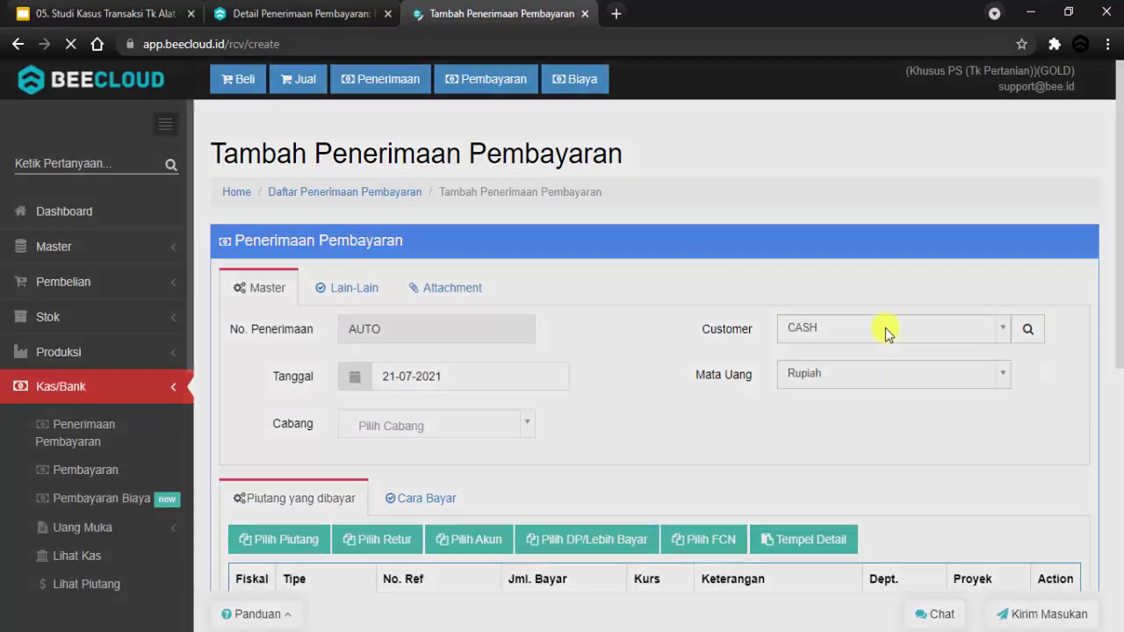
pyautogui.click(885, 329)
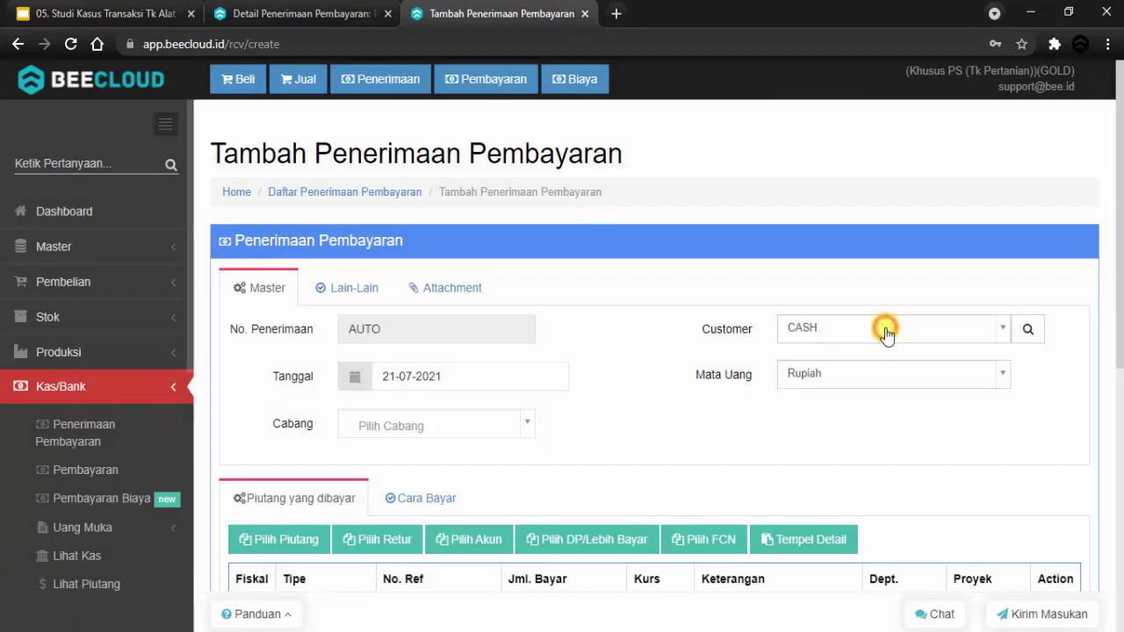
pyautogui.click(885, 328)
pyautogui.write('radik')
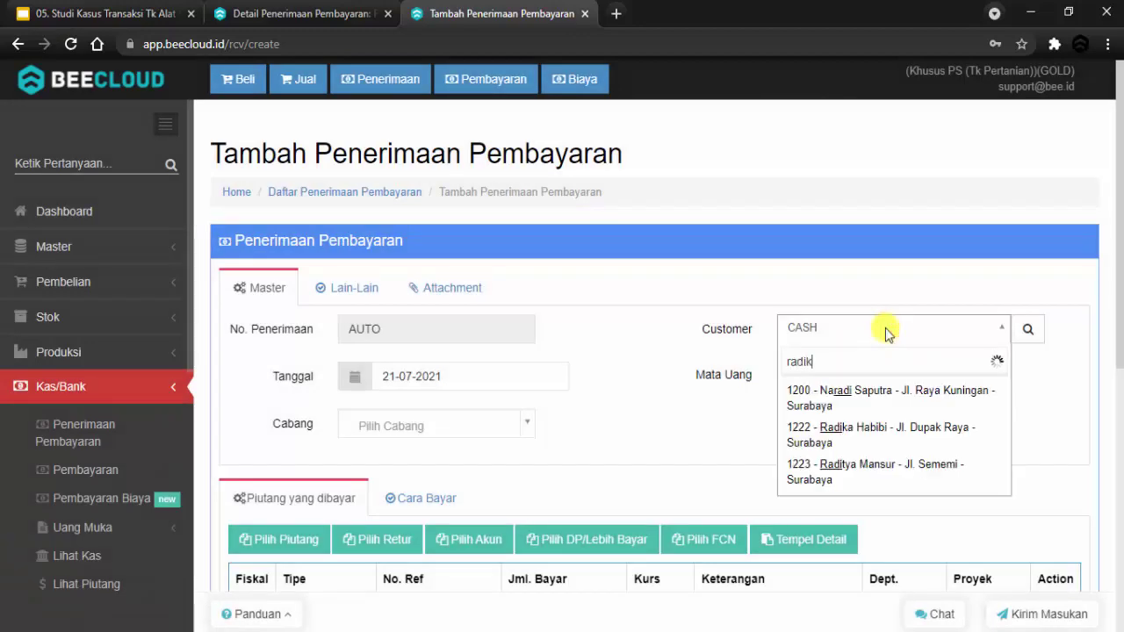
pyautogui.press('Return')
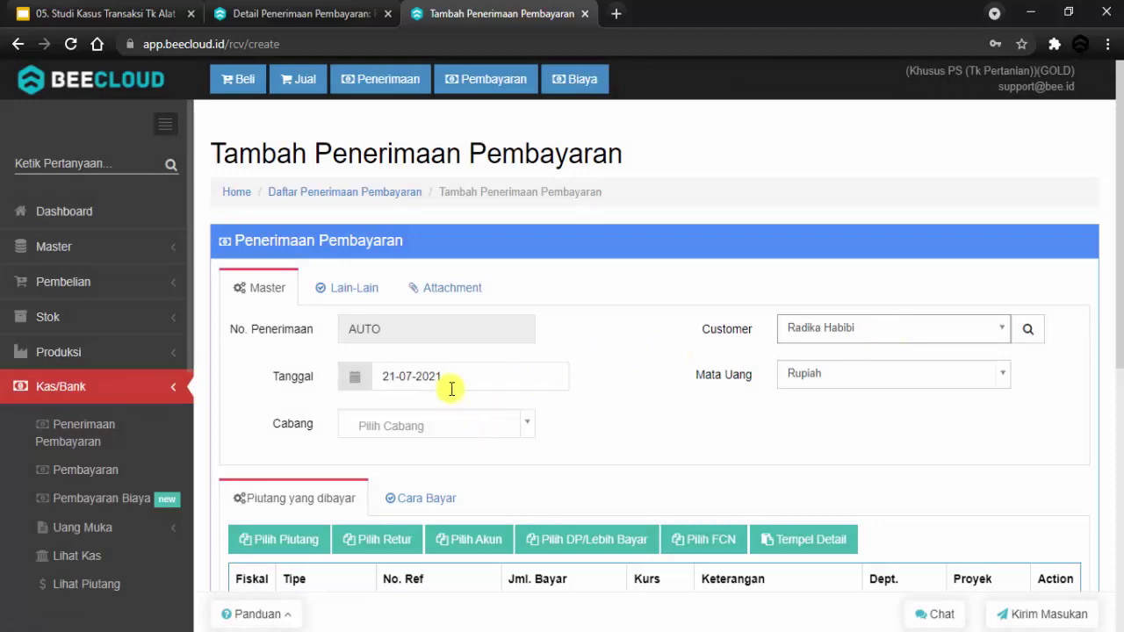
pyautogui.click(452, 378)
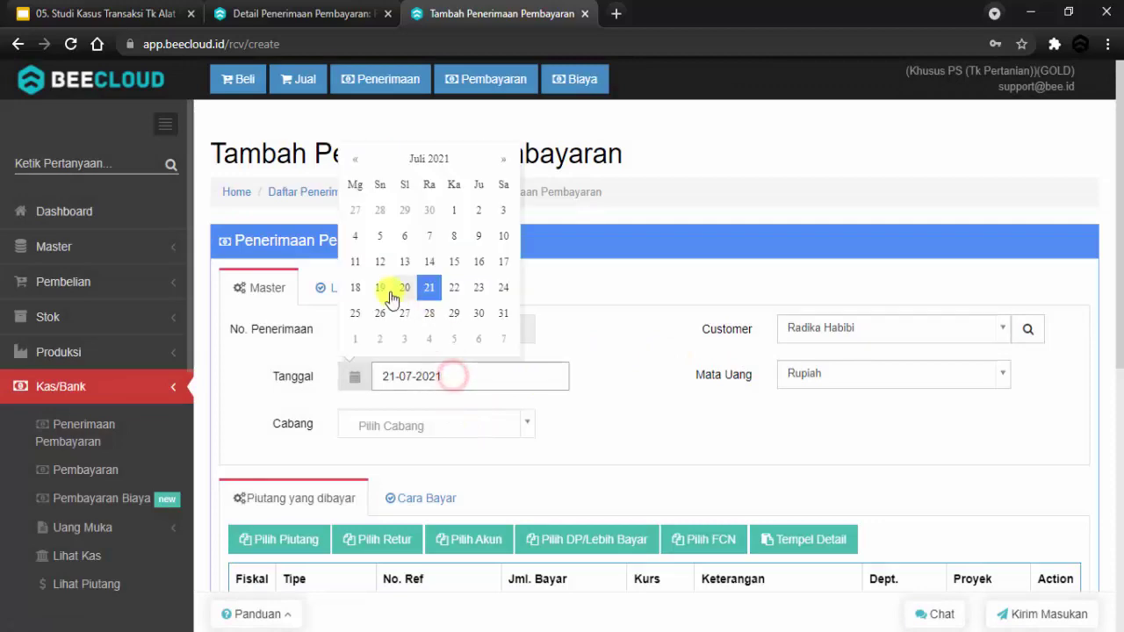
pyautogui.click(479, 262)
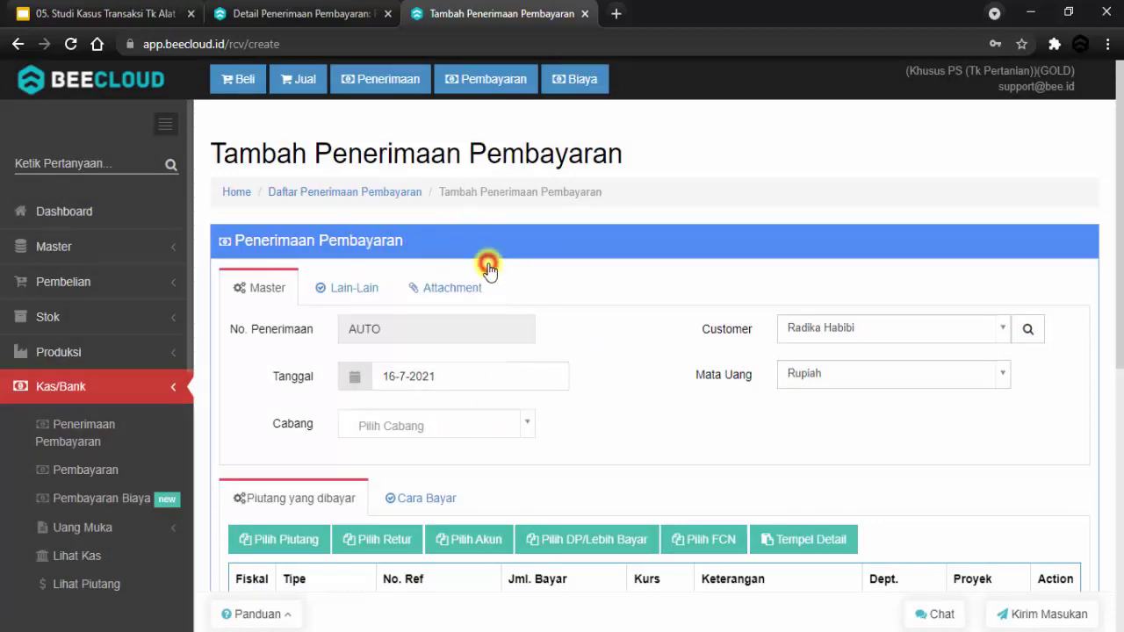
# Step: Reload the payment receipt form to clear its entries and select the same customer again
pyautogui.press('F5')
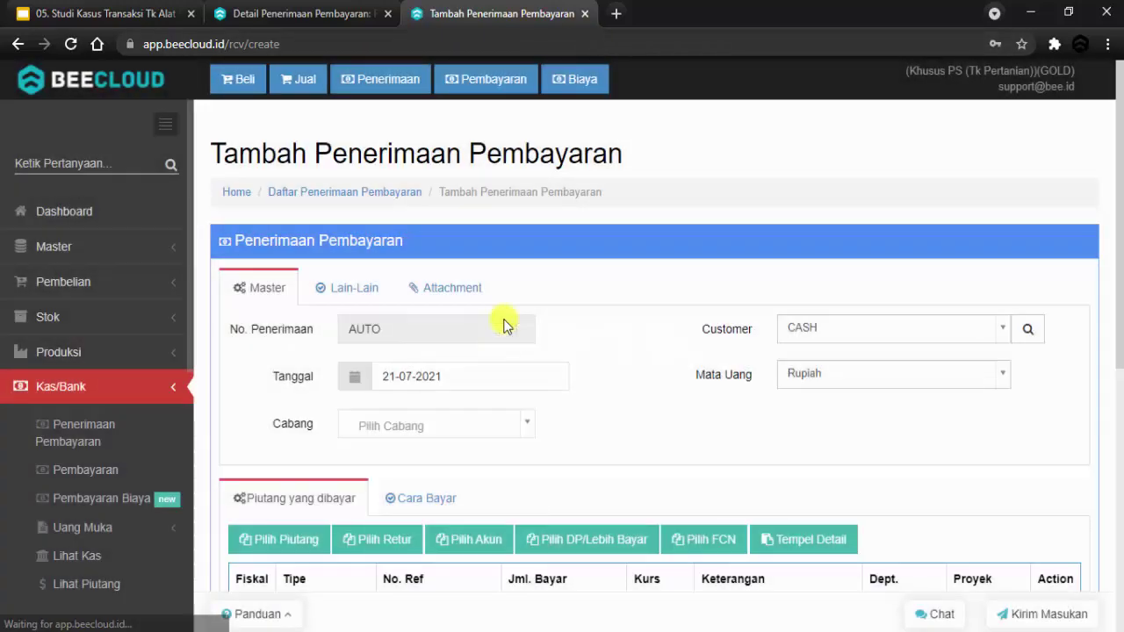
pyautogui.click(812, 332)
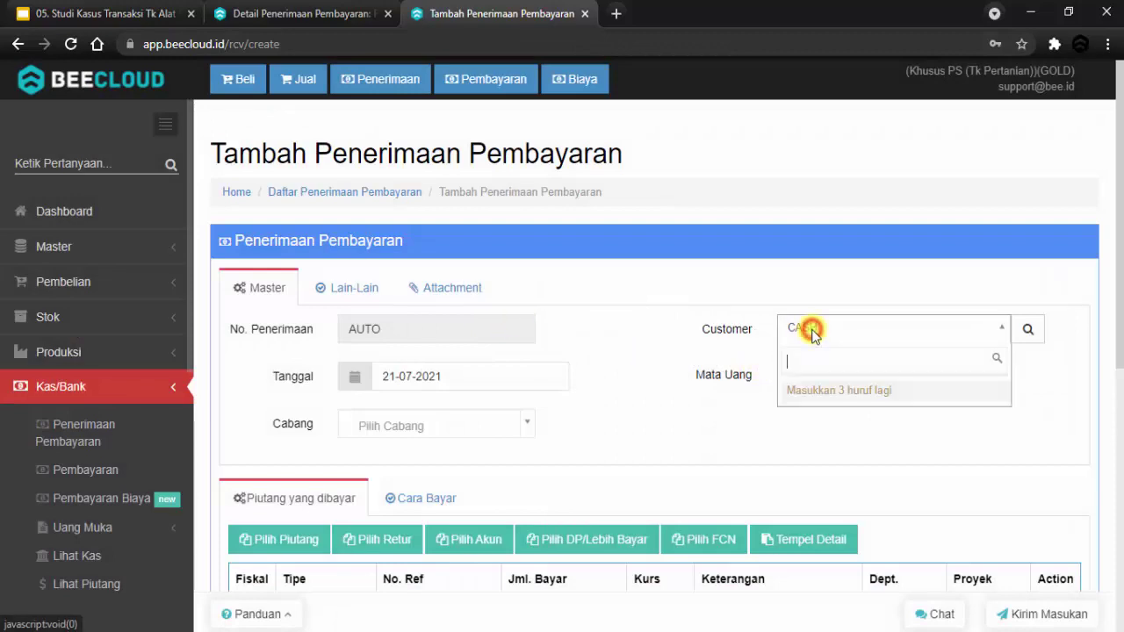
pyautogui.write('RADI')
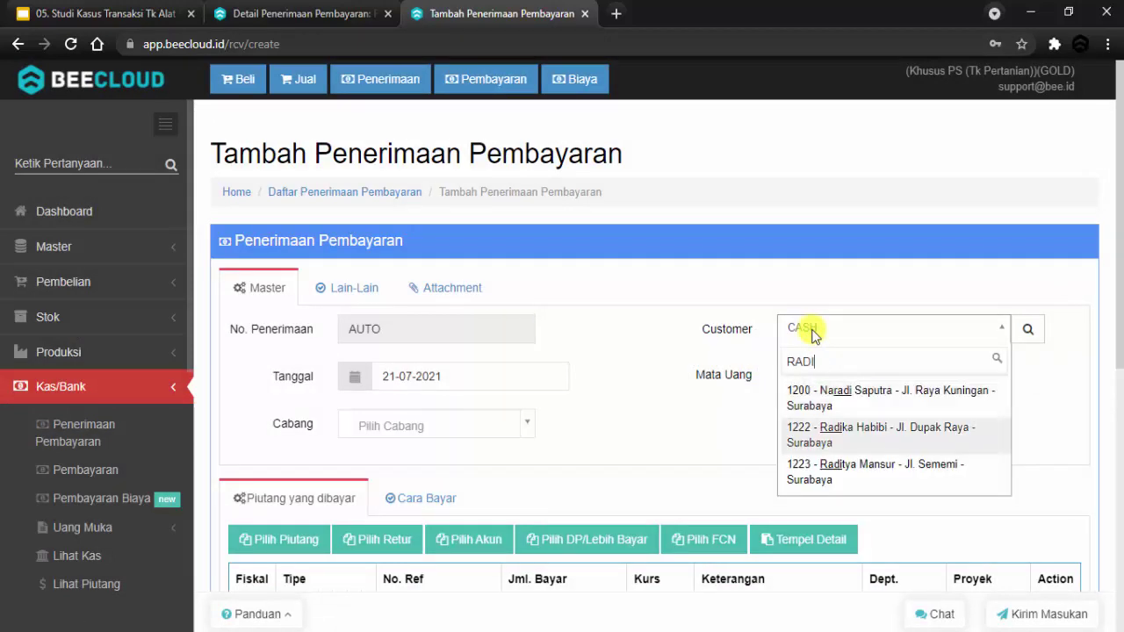
pyautogui.press('Return')
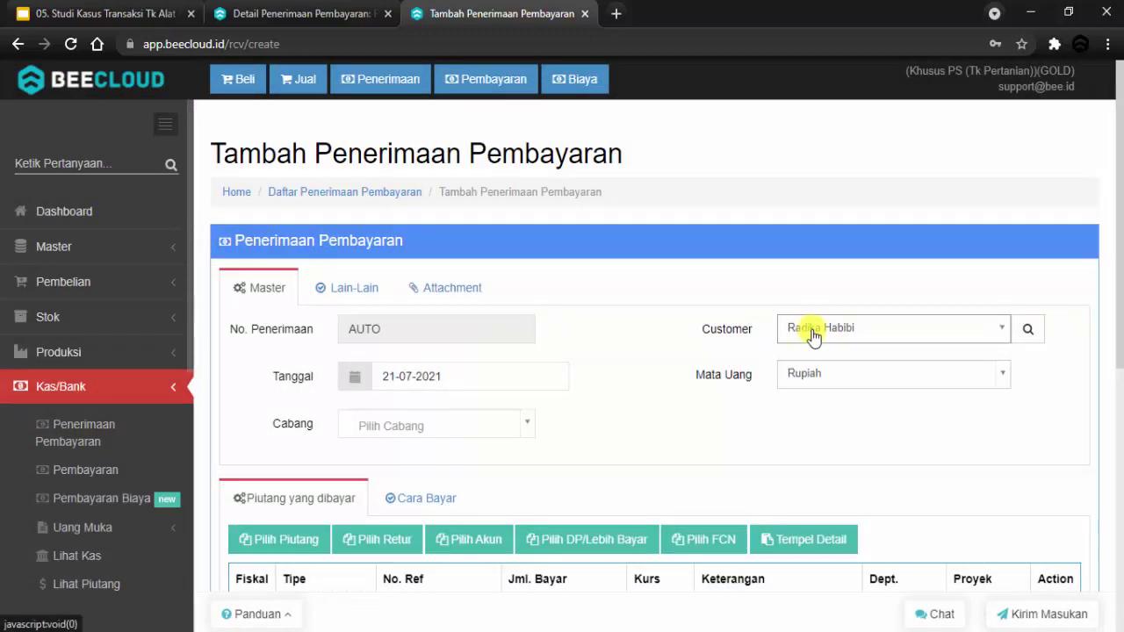
# Step: Add the customer's outstanding credit sale dated 21-07-2021 to the receipt as the receivable being paid
pyautogui.scroll(-2, 614, 342)
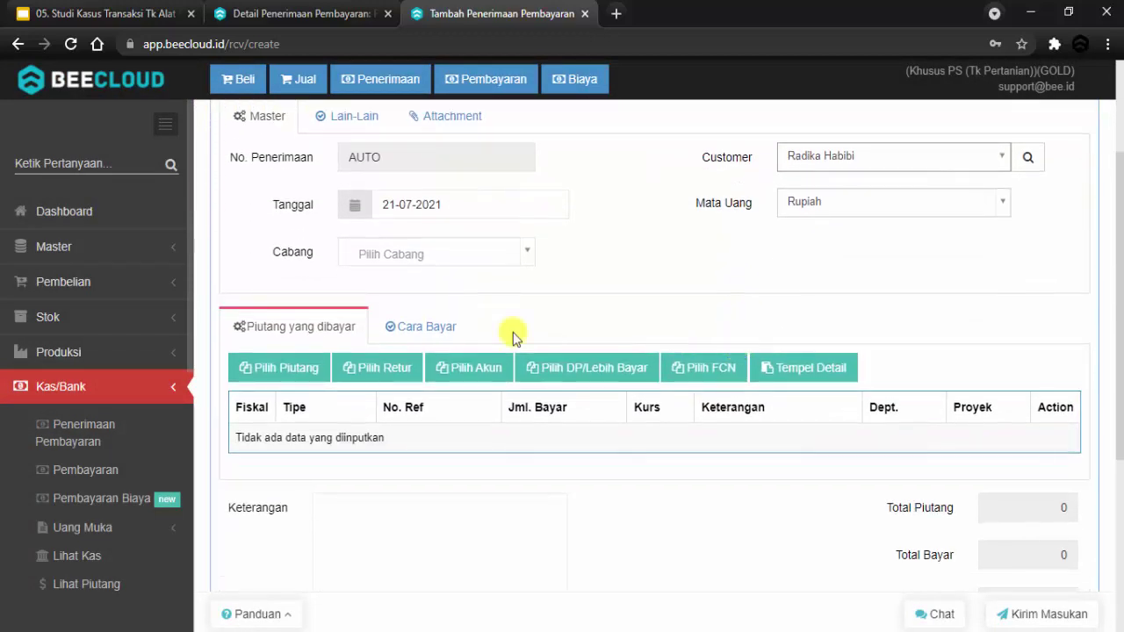
pyautogui.click(266, 369)
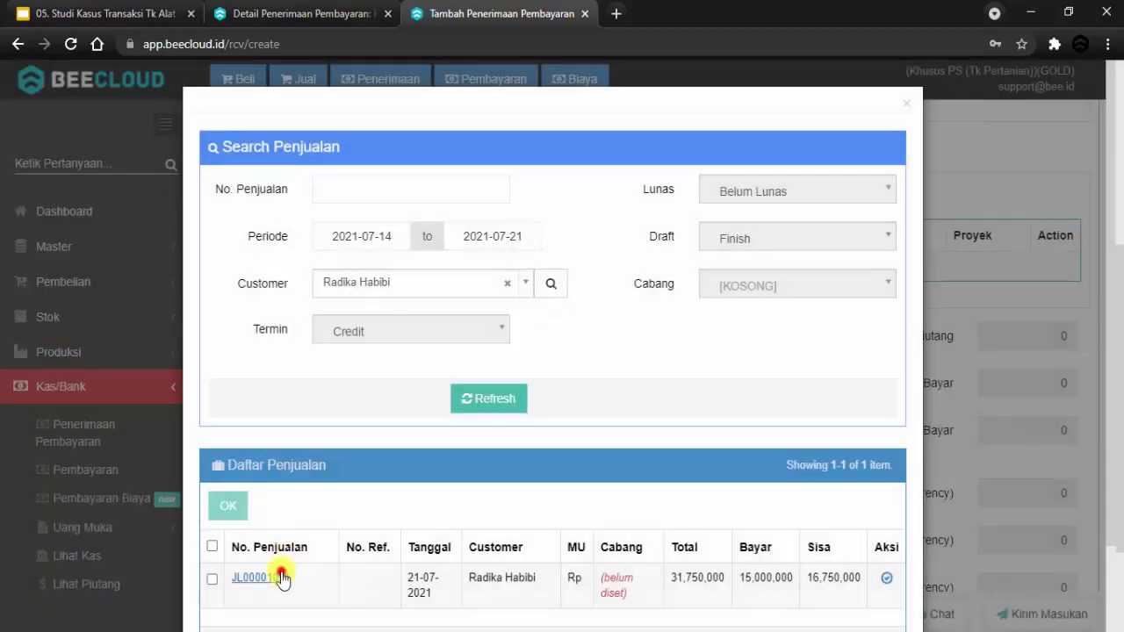
pyautogui.click(281, 578)
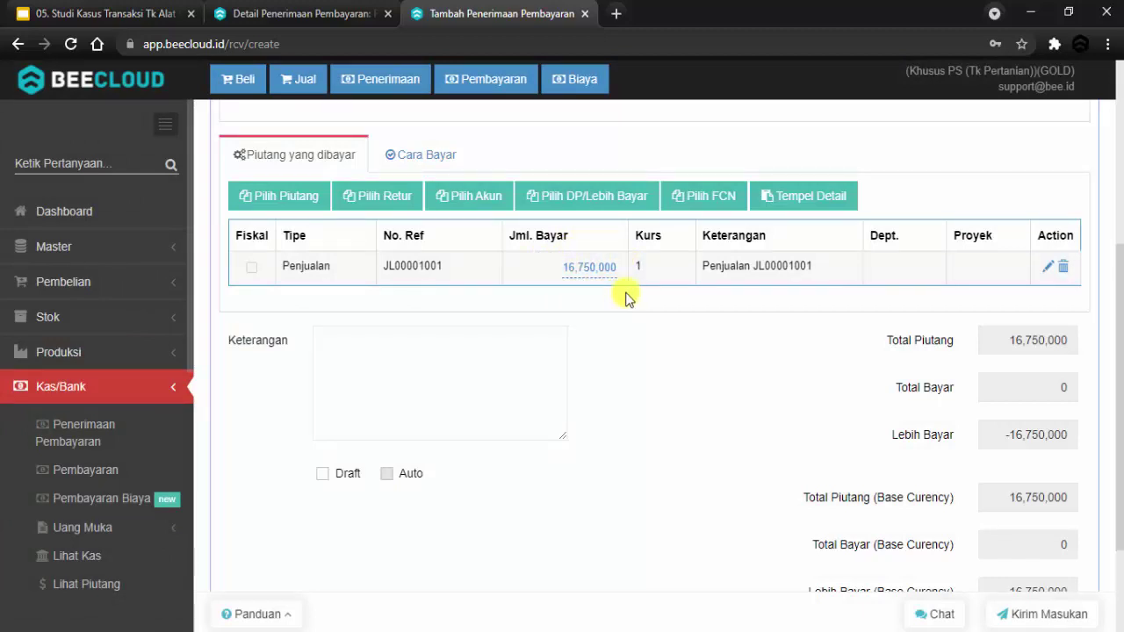
# Step: Add a Tunai payment of 1,000,000 into Kas Utama to the receipt
pyautogui.click(417, 155)
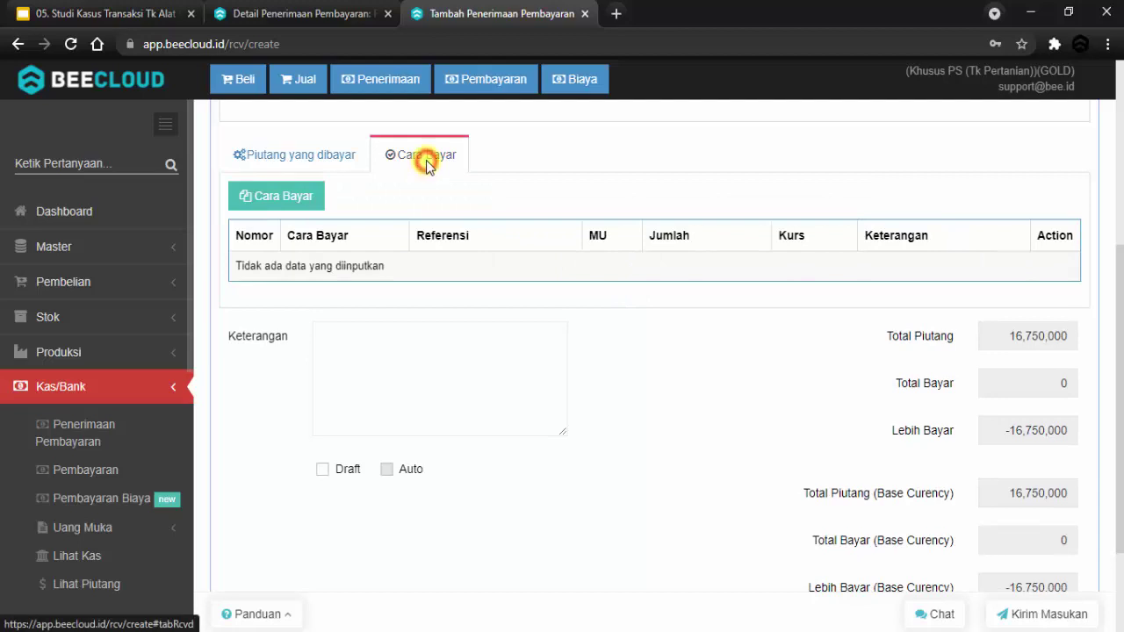
pyautogui.click(288, 195)
pyautogui.click(288, 257)
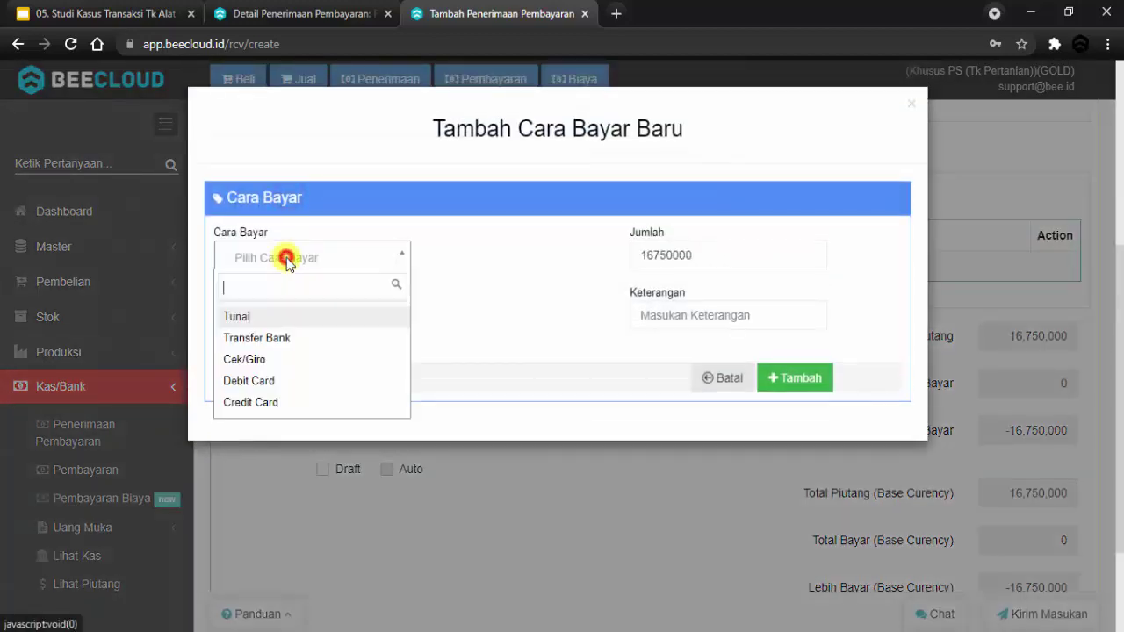
pyautogui.click(269, 317)
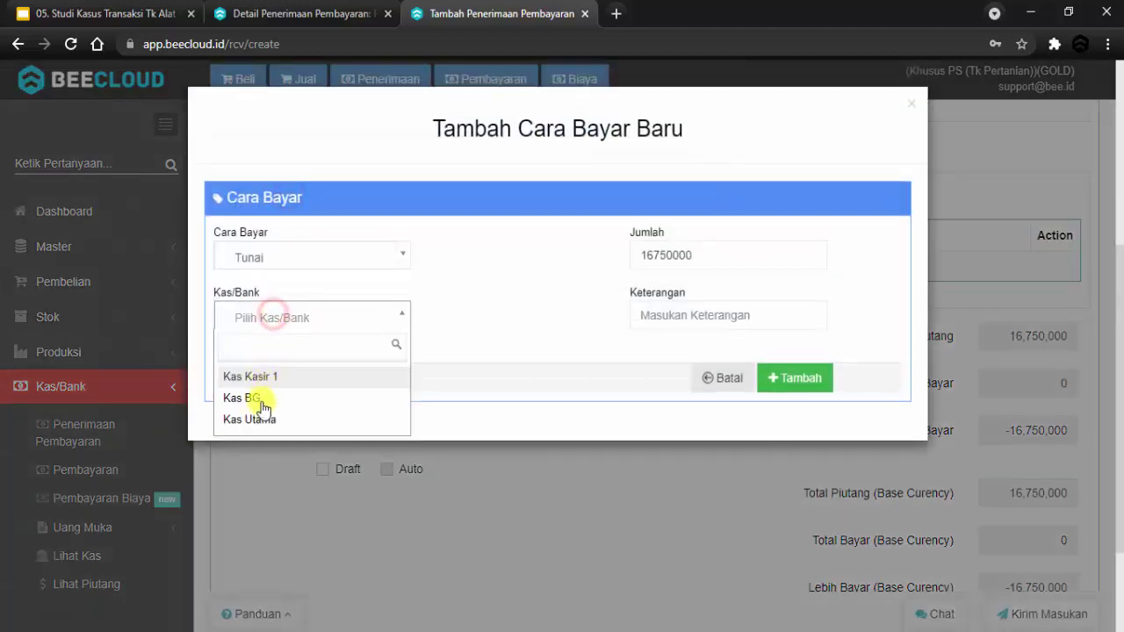
pyautogui.click(259, 412)
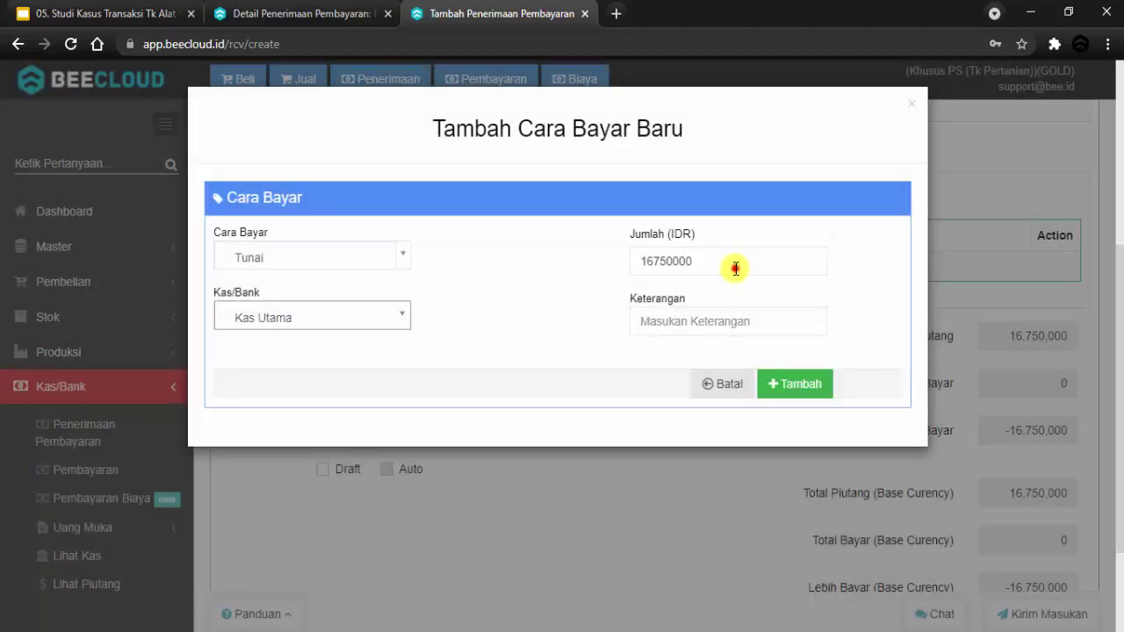
pyautogui.doubleClick(734, 266)
pyautogui.write('1000000')
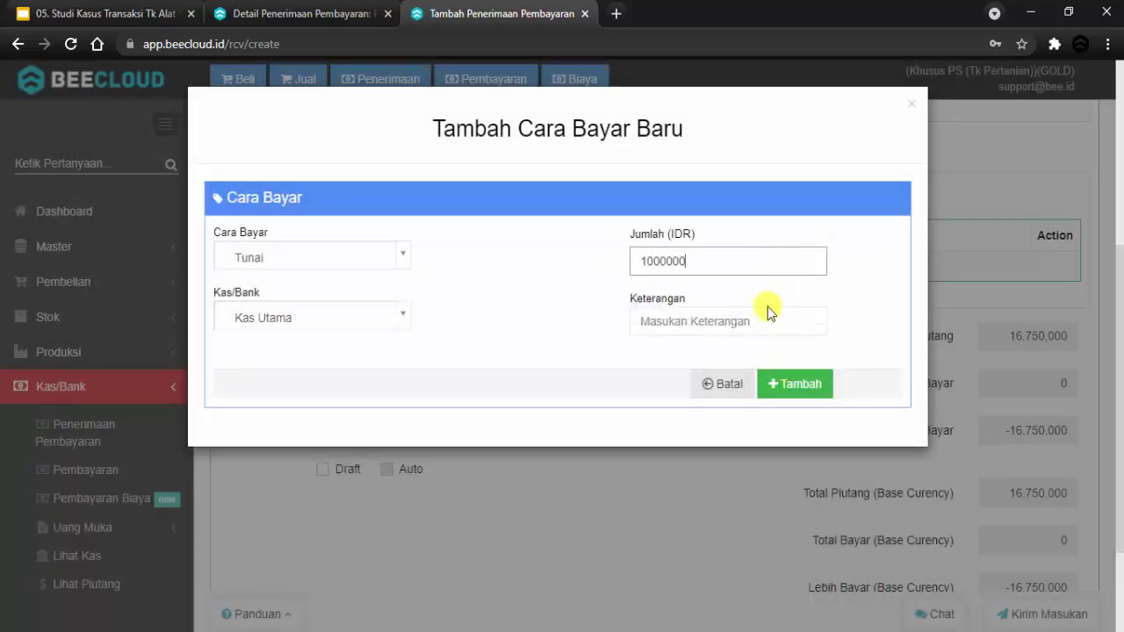
pyautogui.click(779, 384)
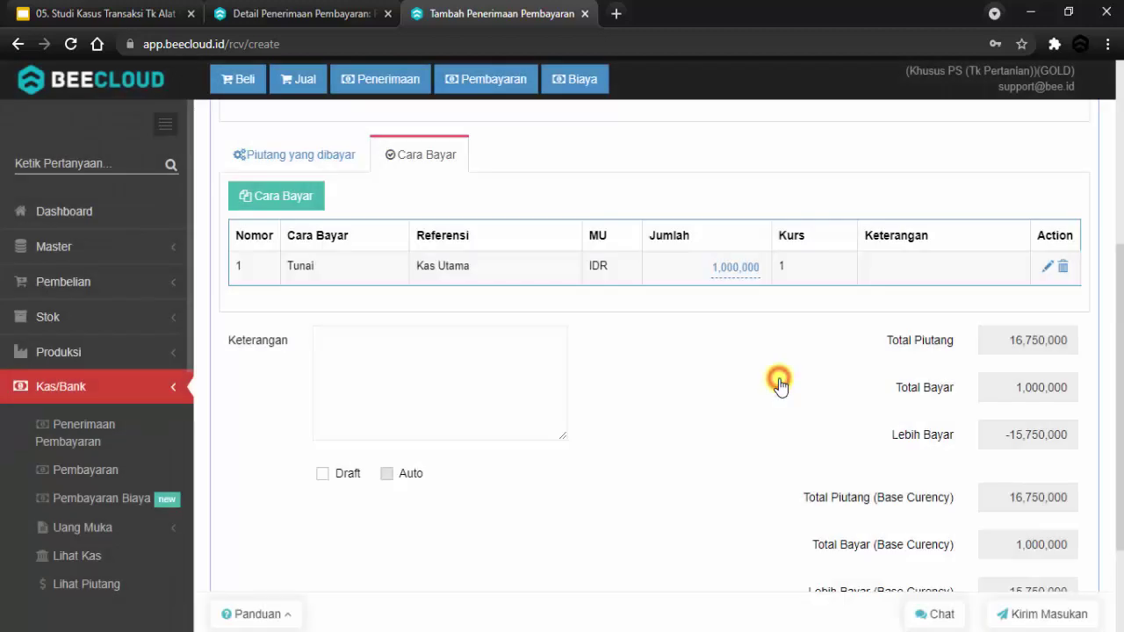
# Step: Add a second payment method, Transfer Bank into the Bank BRI account, for the remaining 15,750,000
pyautogui.click(283, 195)
pyautogui.click(288, 254)
pyautogui.click(302, 341)
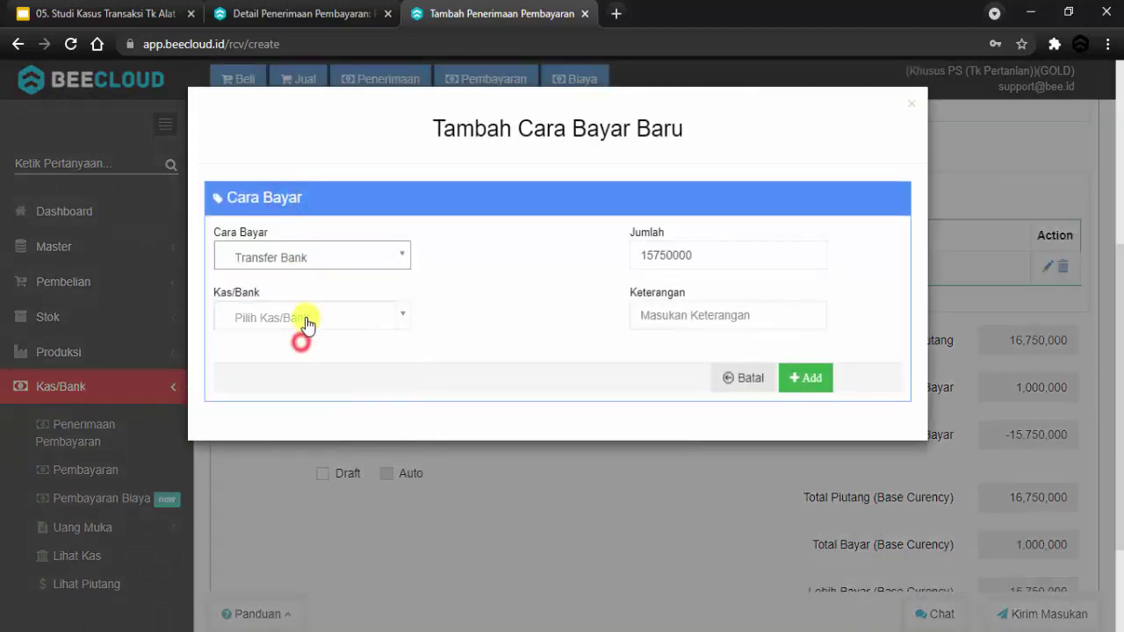
pyautogui.click(305, 316)
pyautogui.doubleClick(716, 257)
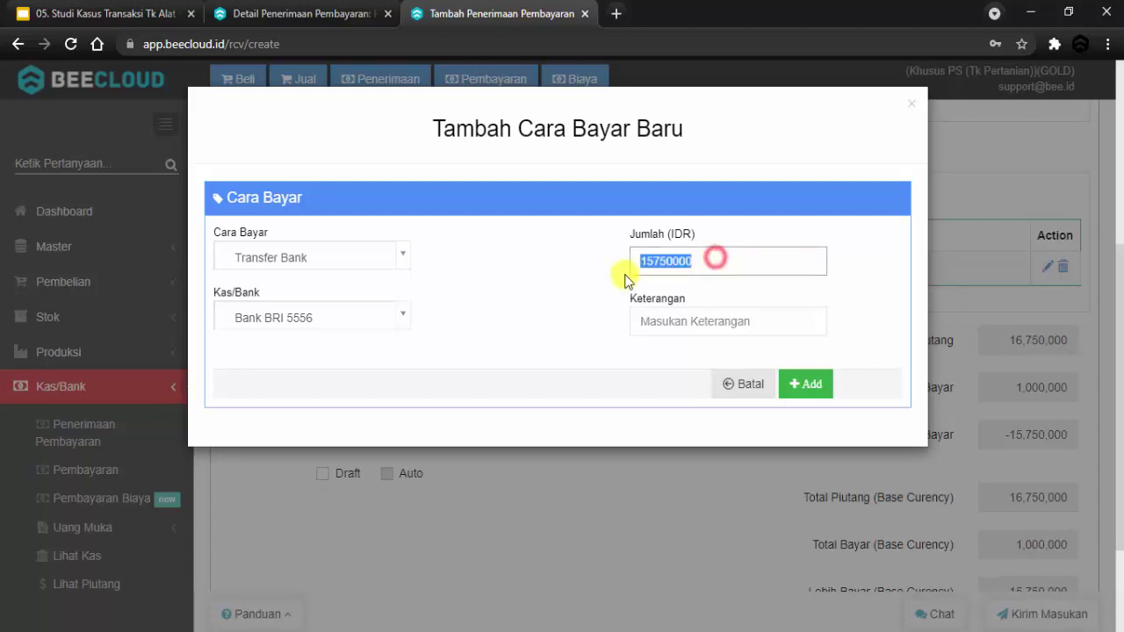
pyautogui.click(820, 383)
pyautogui.scroll(-1, 759, 369)
pyautogui.scroll(1, 759, 370)
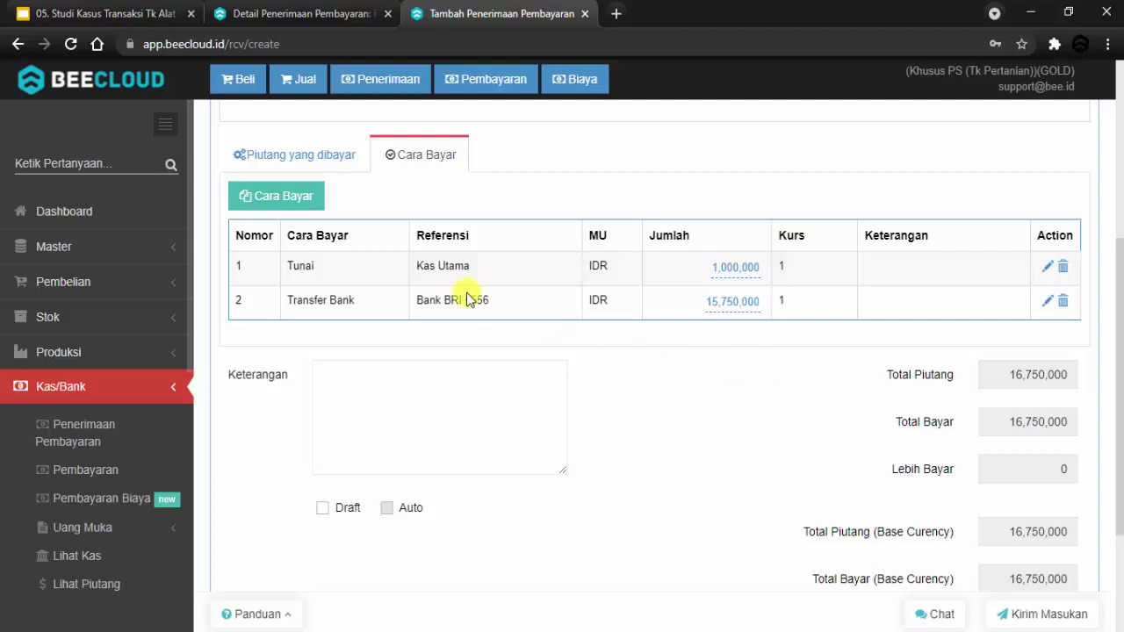
# Step: Save the payment receipt with both payment methods and dismiss the save confirmation
pyautogui.scroll(-2, 672, 396)
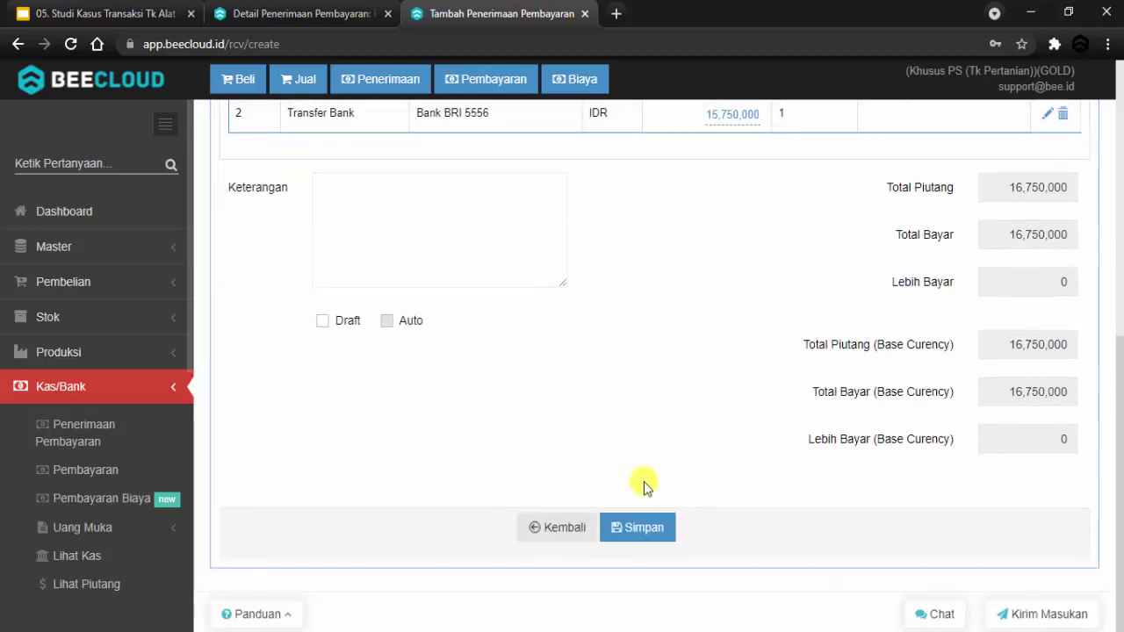
pyautogui.click(641, 529)
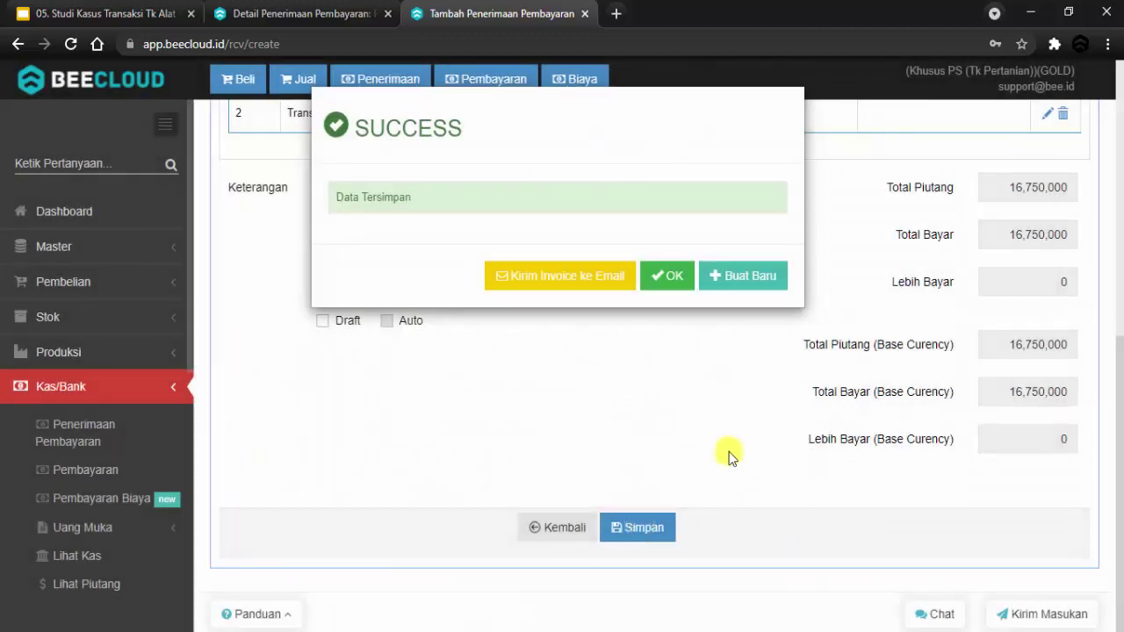
pyautogui.click(667, 274)
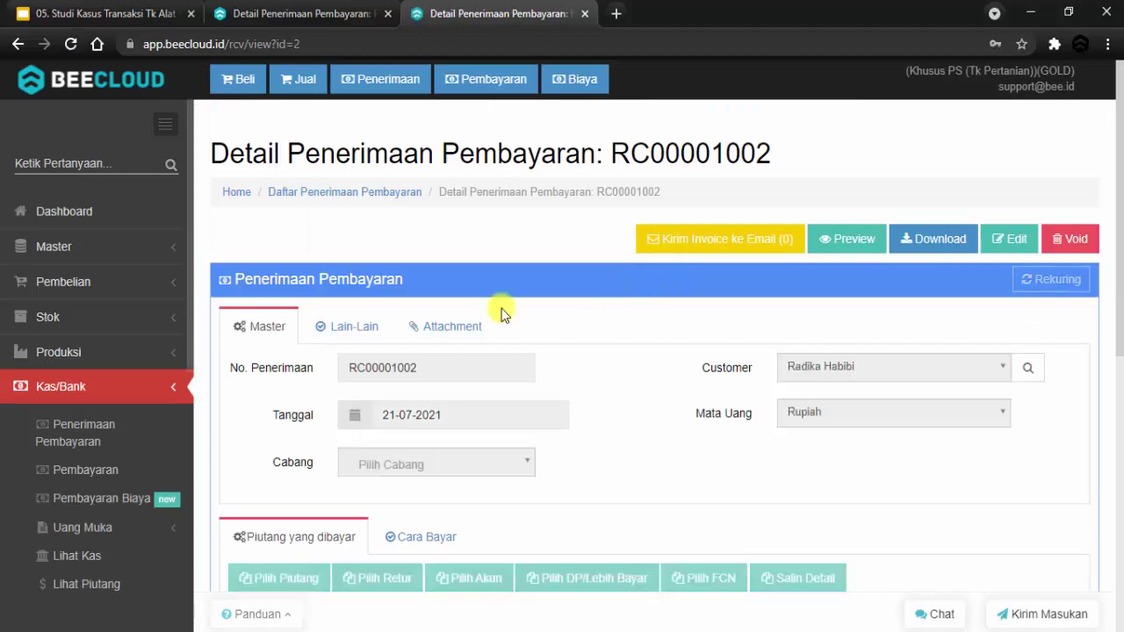
# Step: Create a new Pembayaran under Kas/Bank with TRINITY HARAPAN JAYA as the supplier
pyautogui.click(162, 386)
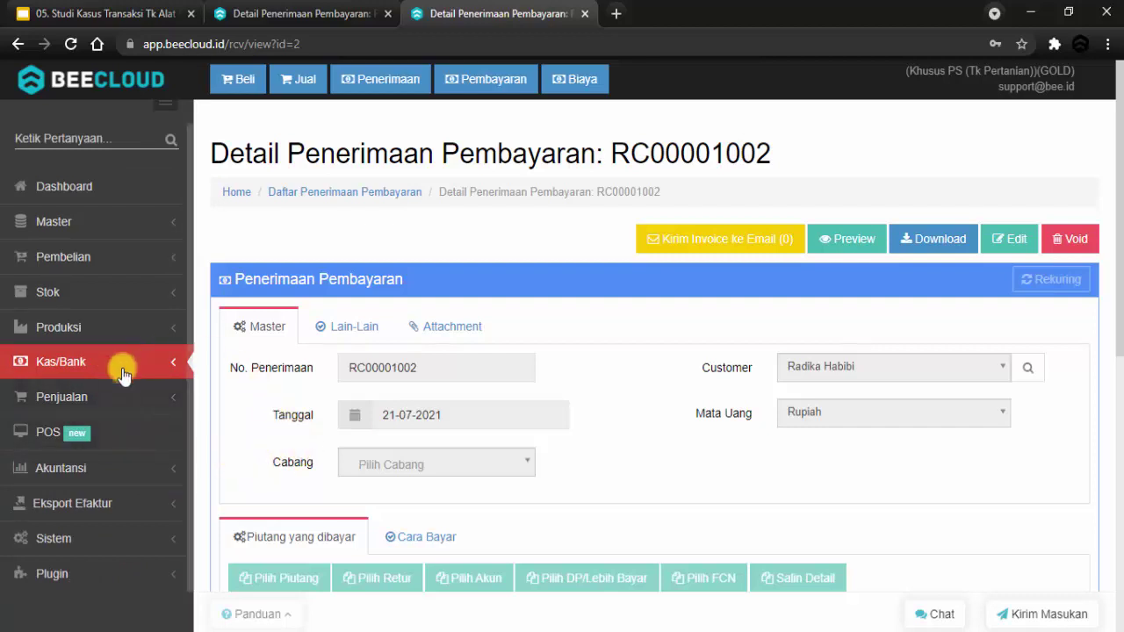
pyautogui.click(77, 364)
pyautogui.scroll(-3, 94, 222)
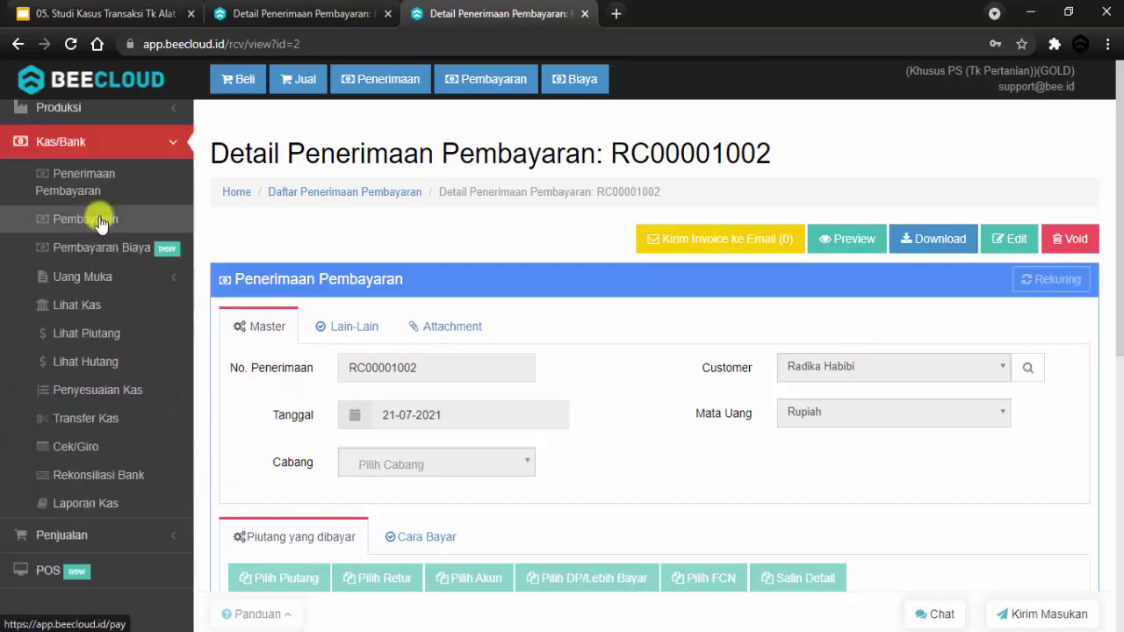
pyautogui.click(104, 219)
pyautogui.click(1056, 239)
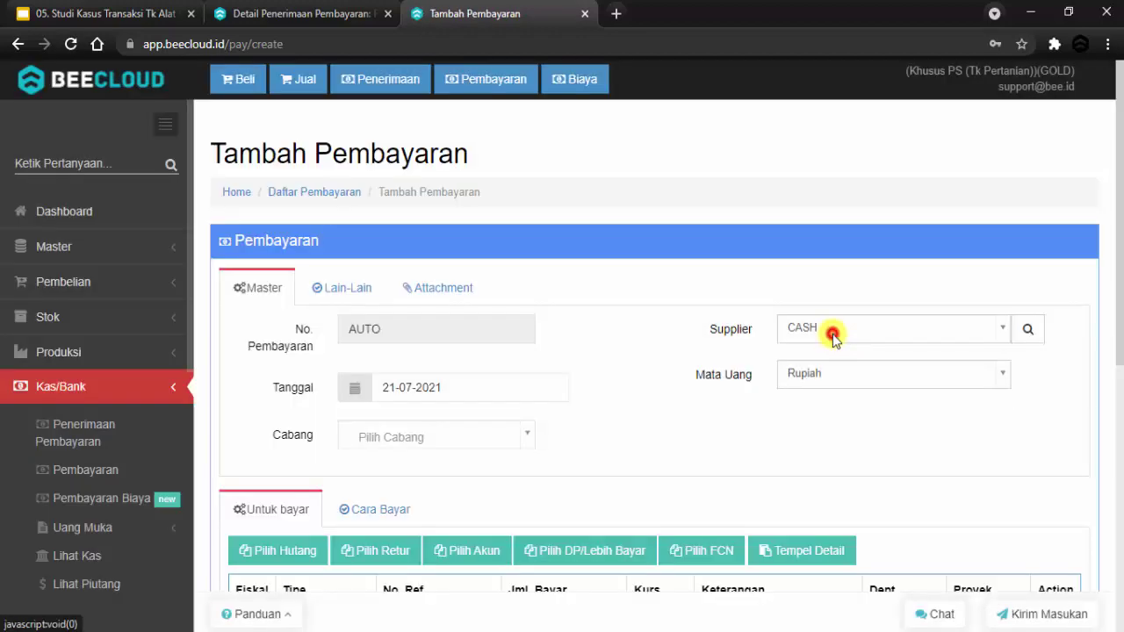
pyautogui.click(832, 333)
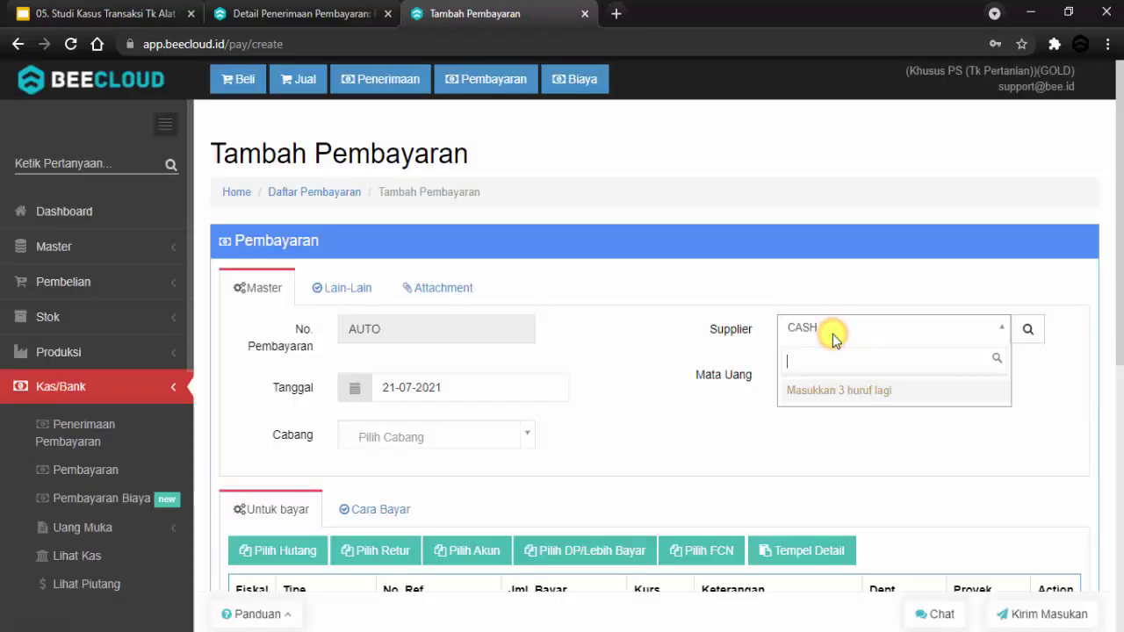
pyautogui.write('TRI')
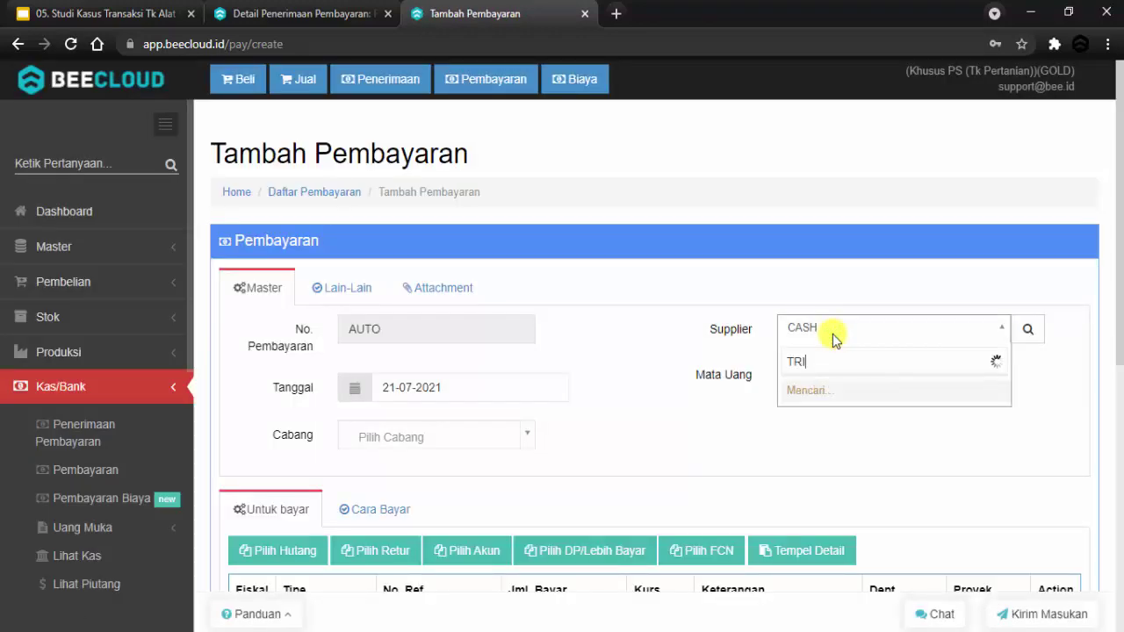
pyautogui.press('Return')
# Step: List the supplier's unpaid purchases from 2021-07-01 and add the one dated 08-07-2021 to the payment
pyautogui.scroll(-1, 339, 466)
pyautogui.click(303, 468)
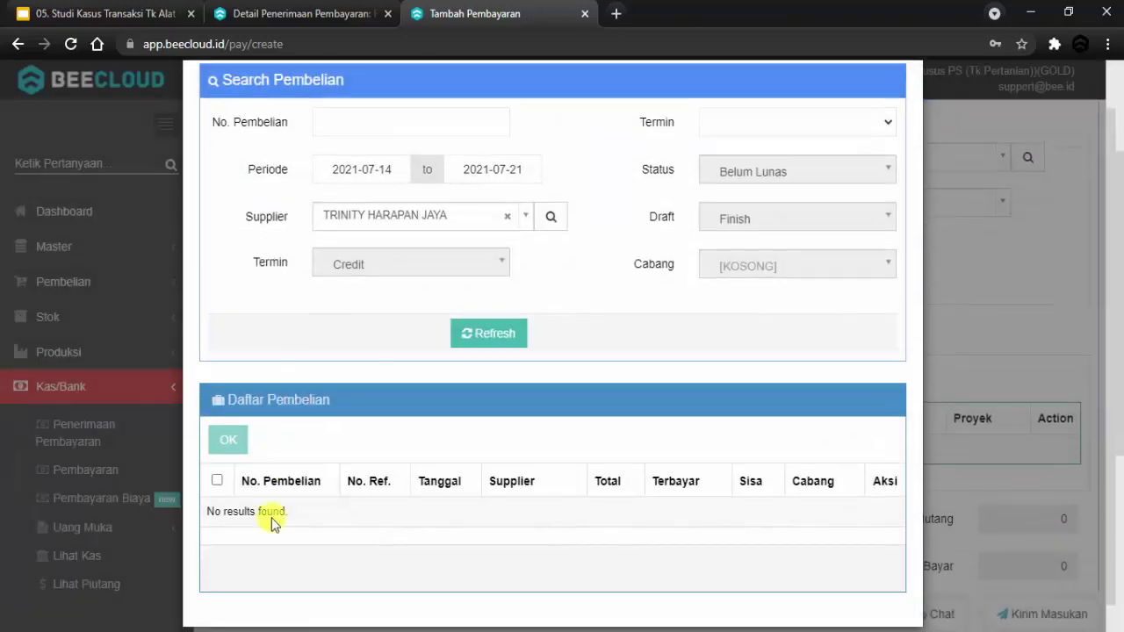
pyautogui.scroll(-1, 271, 522)
pyautogui.click(354, 153)
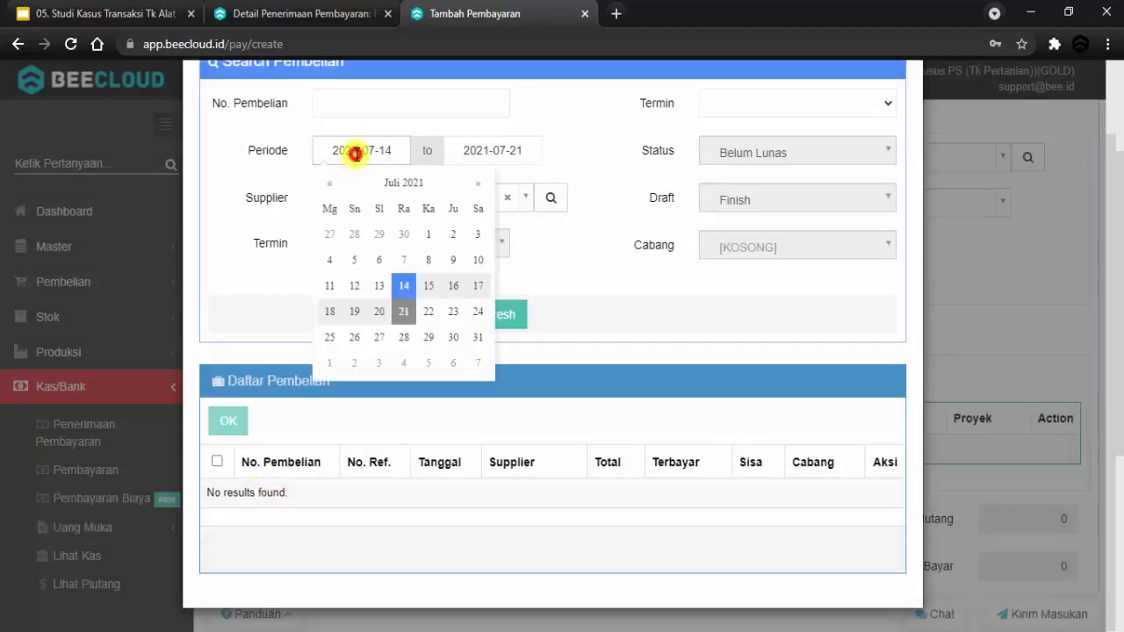
pyautogui.click(426, 238)
pyautogui.click(464, 314)
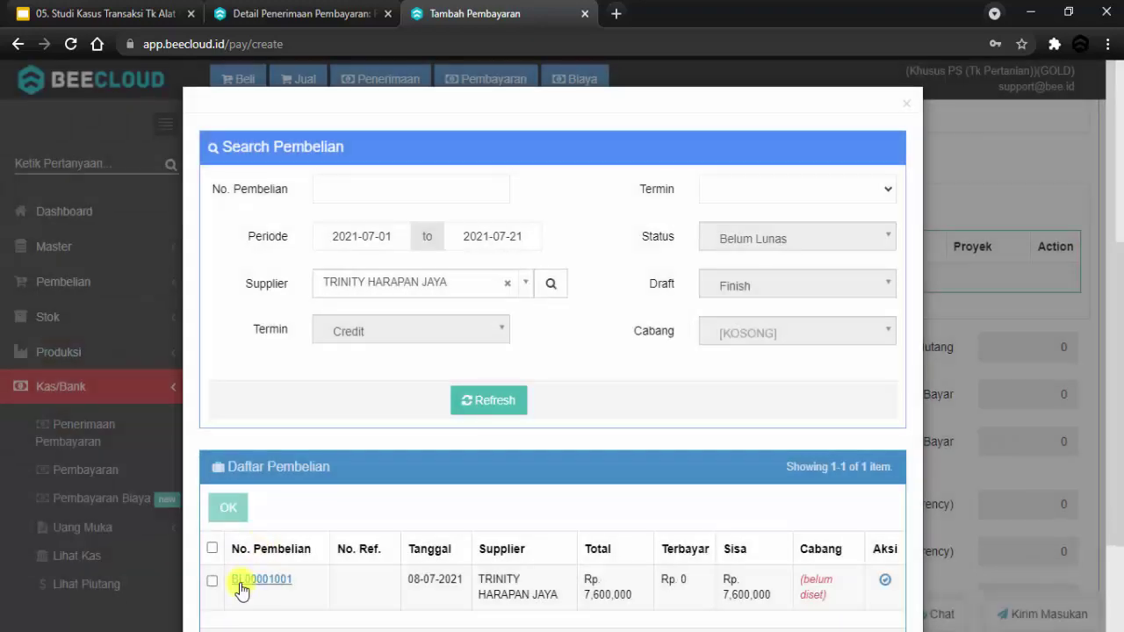
pyautogui.click(240, 583)
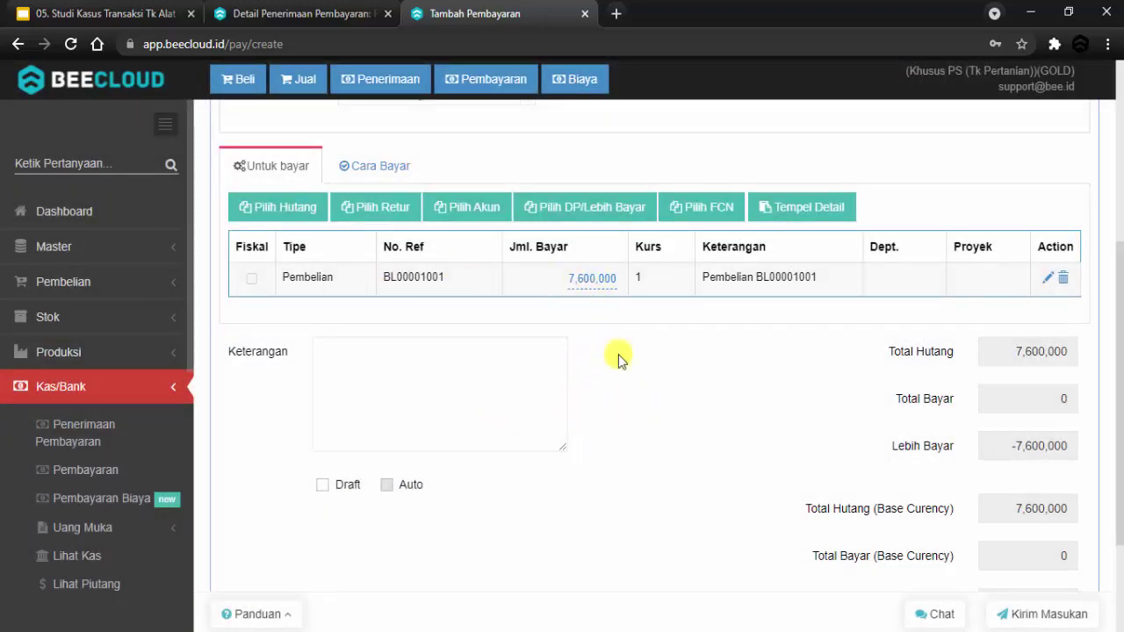
# Step: Add a Transfer Bank payment of 7,600,000 from the Bank BRI account to the supplier payment
pyautogui.click(381, 166)
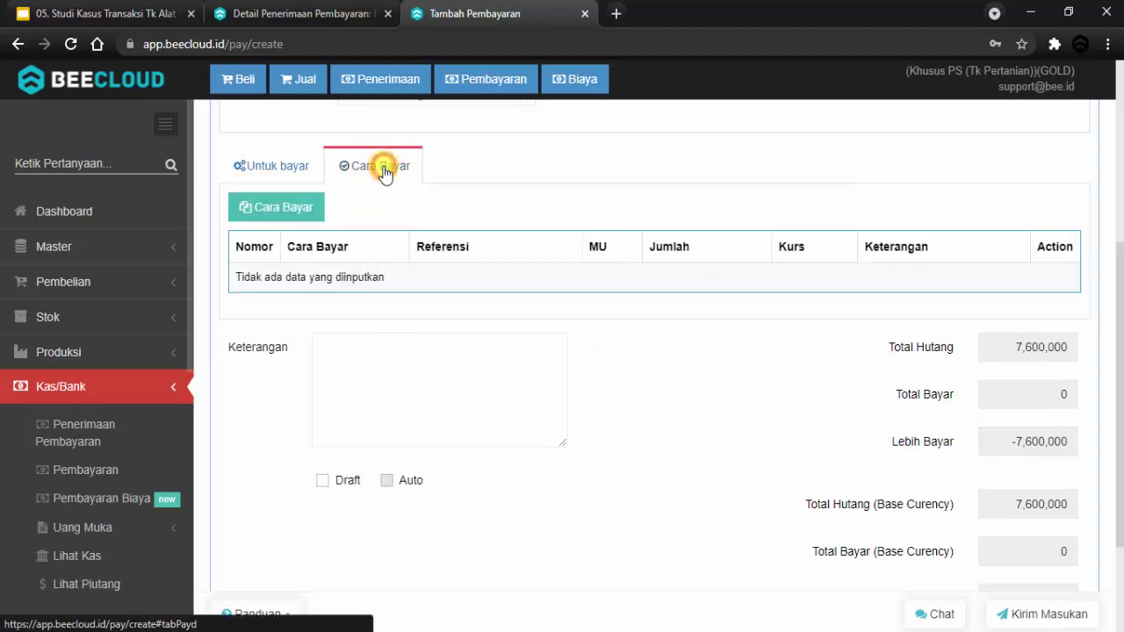
pyautogui.click(273, 211)
pyautogui.click(310, 259)
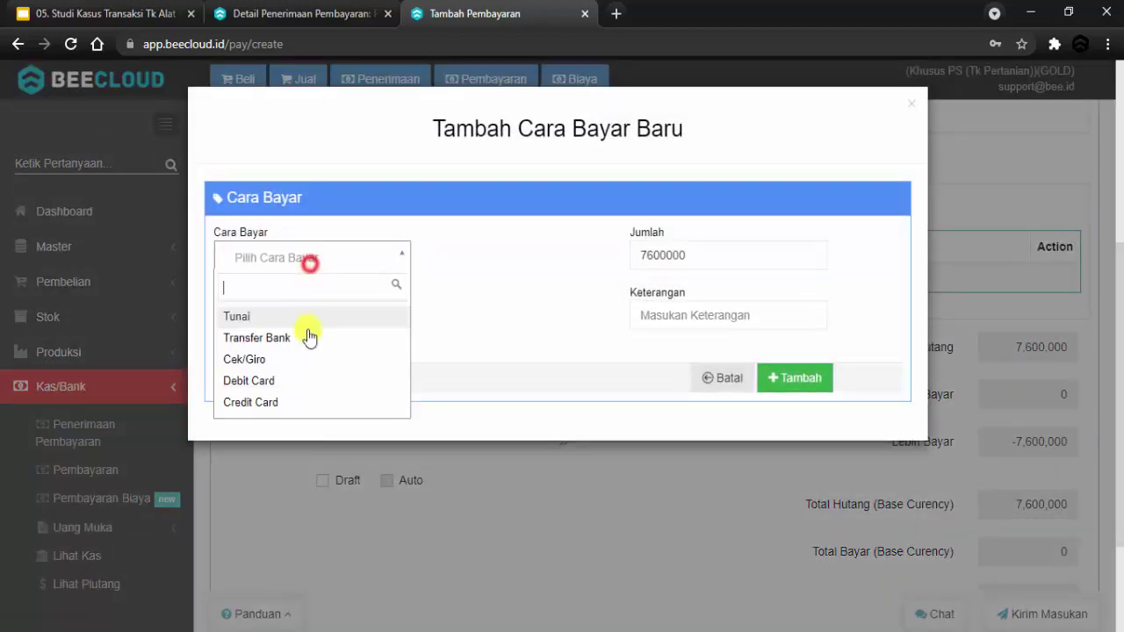
pyautogui.click(308, 337)
pyautogui.click(372, 316)
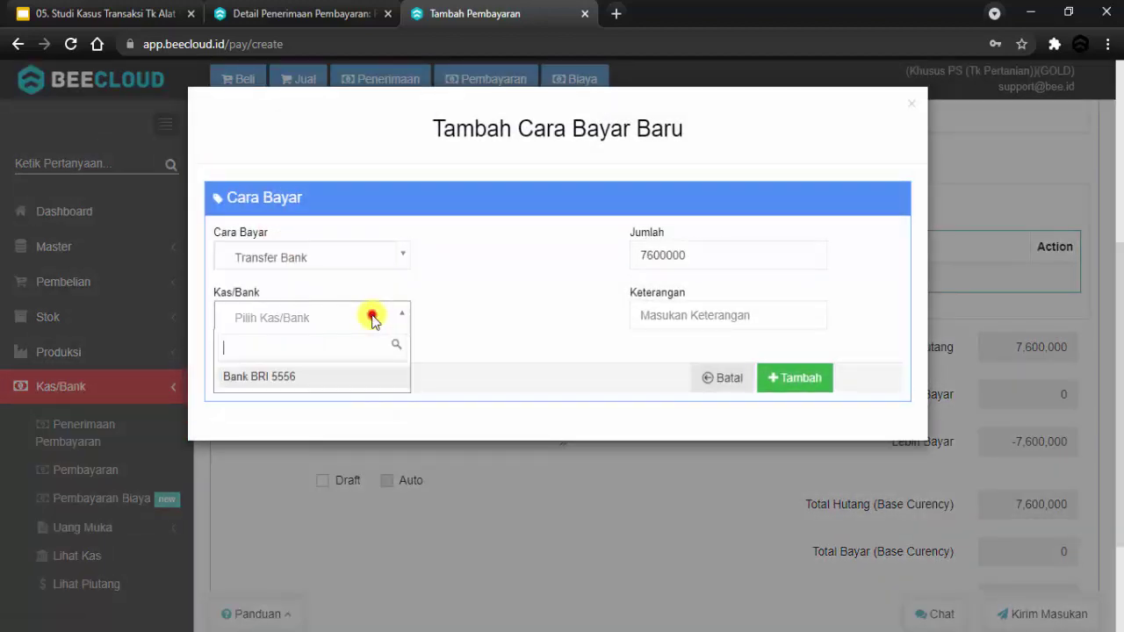
pyautogui.click(312, 382)
pyautogui.click(794, 386)
# Step: Save the supplier payment and dismiss the save confirmation
pyautogui.scroll(-2, 725, 441)
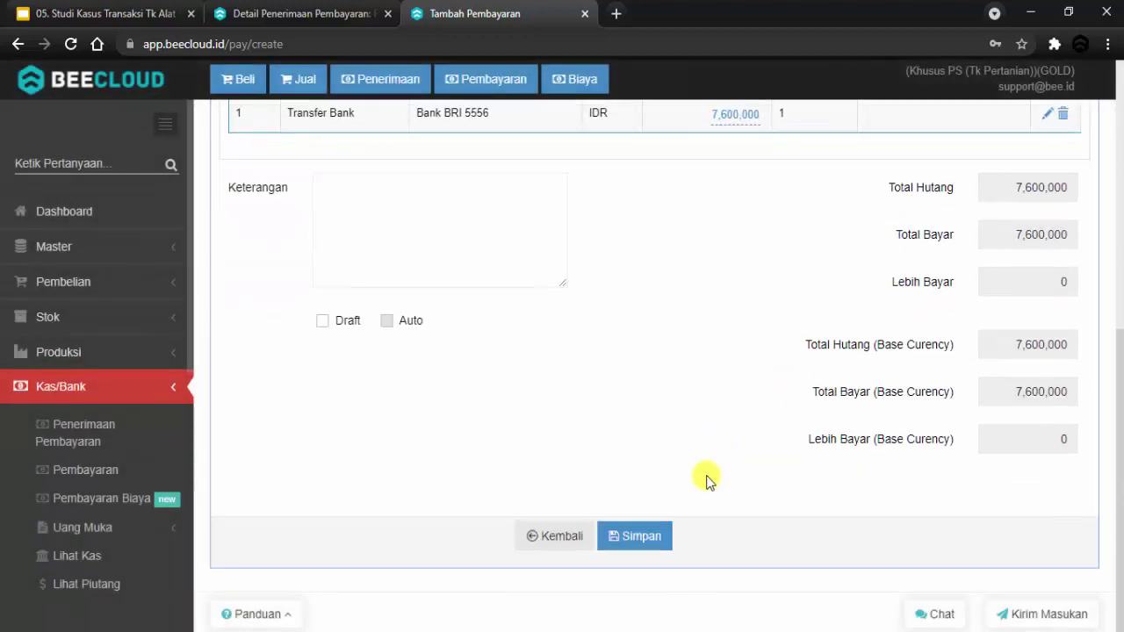
pyautogui.click(642, 536)
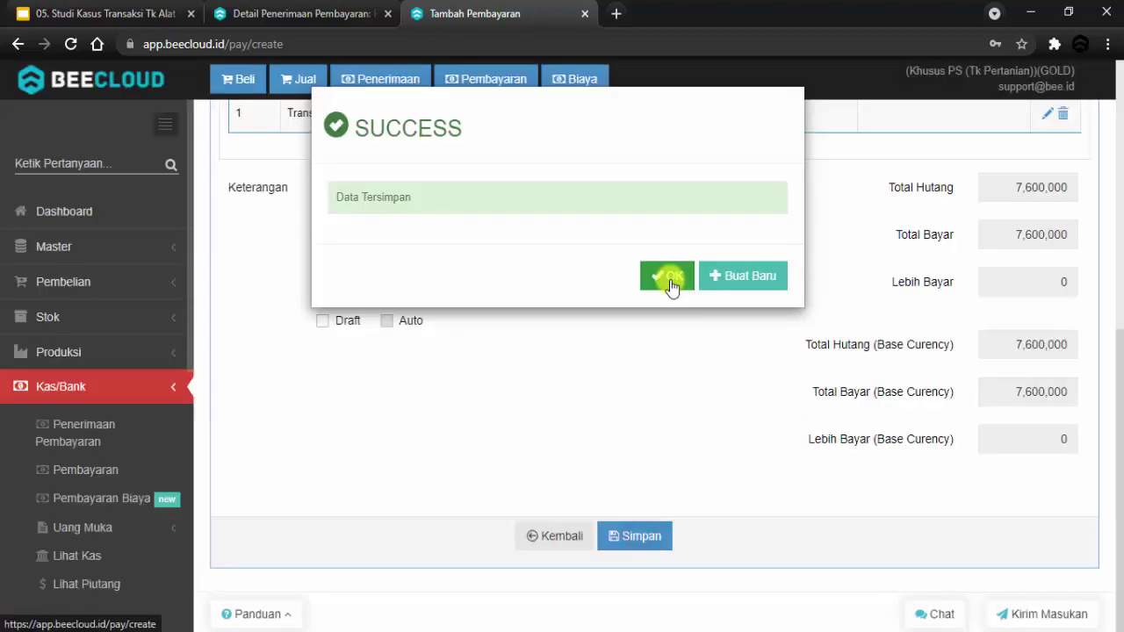
pyautogui.click(669, 279)
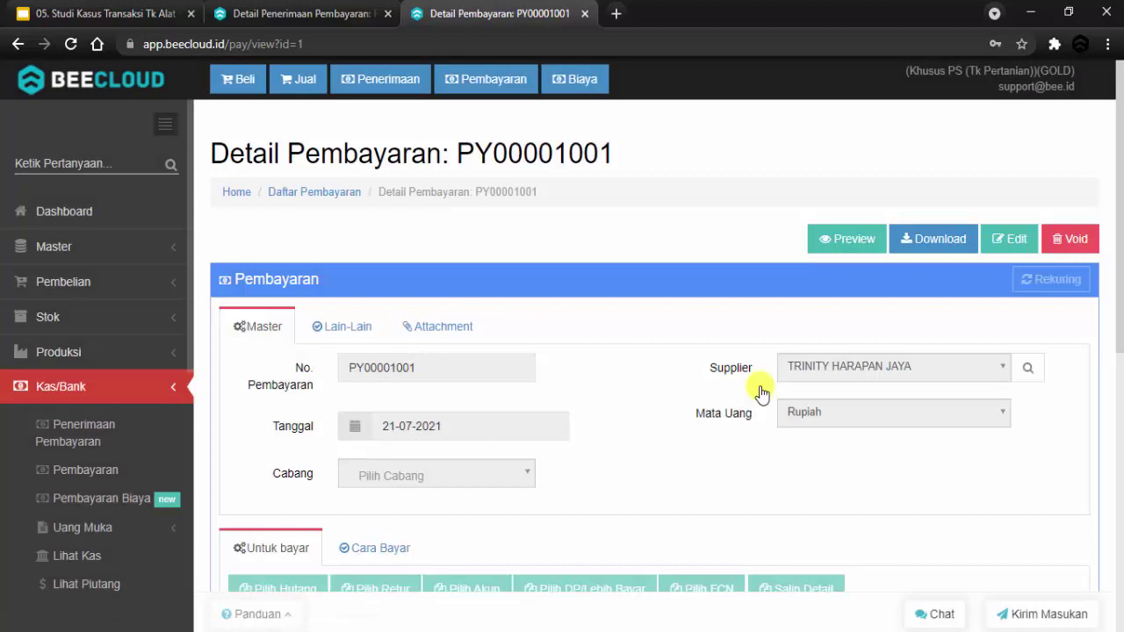
# Step: Create a new Pembayaran Biaya under Kas/Bank and set its date to 15-7-2021
pyautogui.click(156, 384)
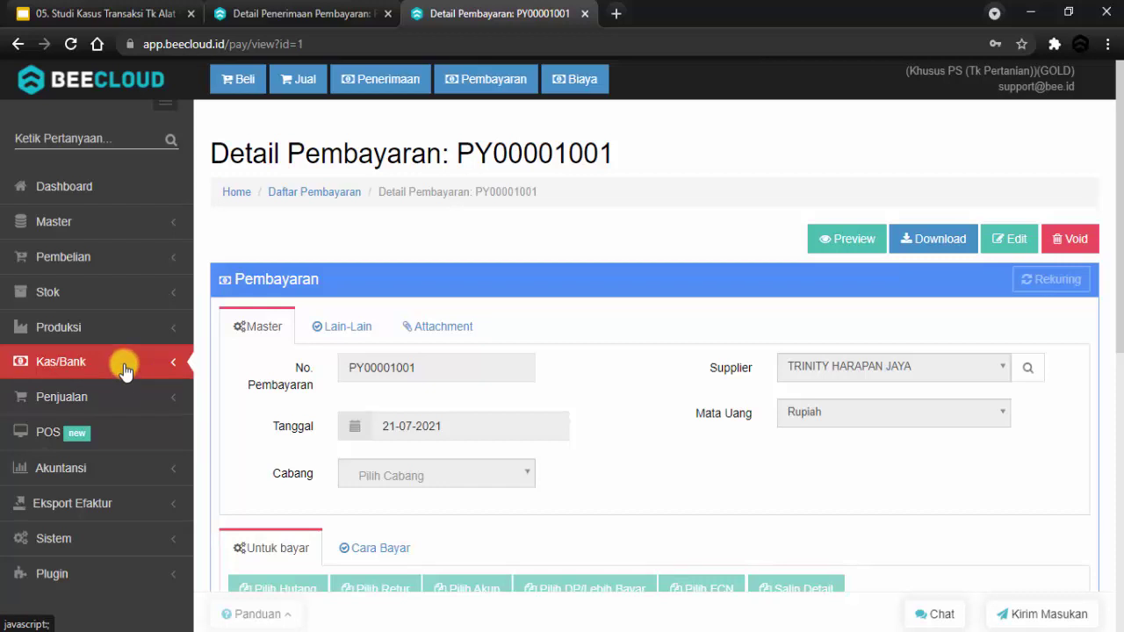
pyautogui.click(124, 369)
pyautogui.scroll(-3, 131, 369)
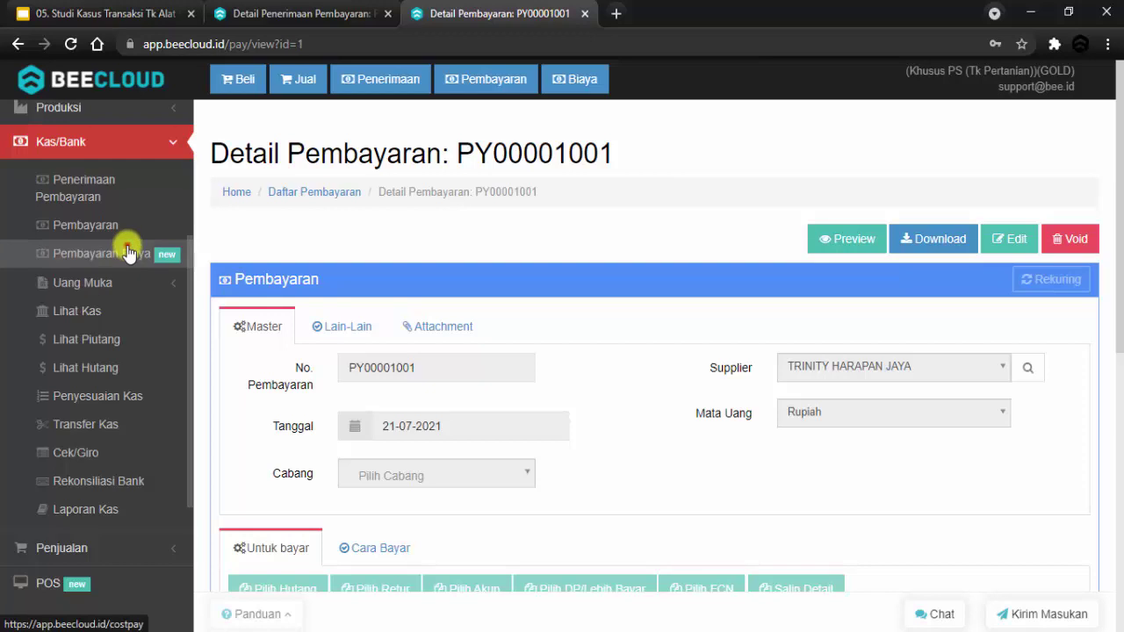
pyautogui.click(128, 253)
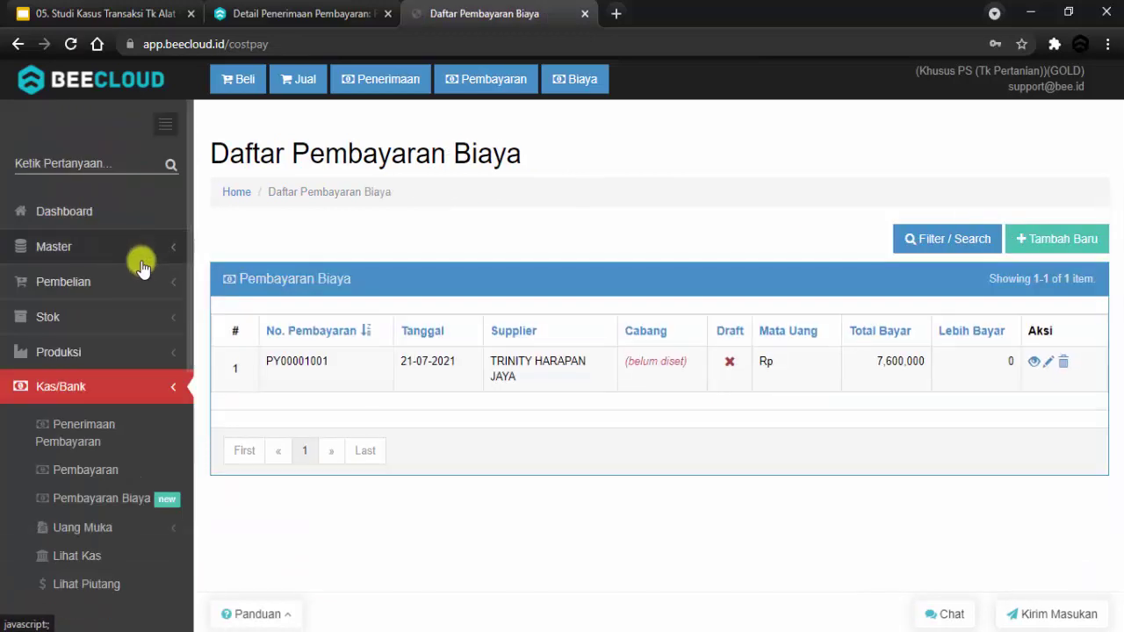
pyautogui.click(1050, 246)
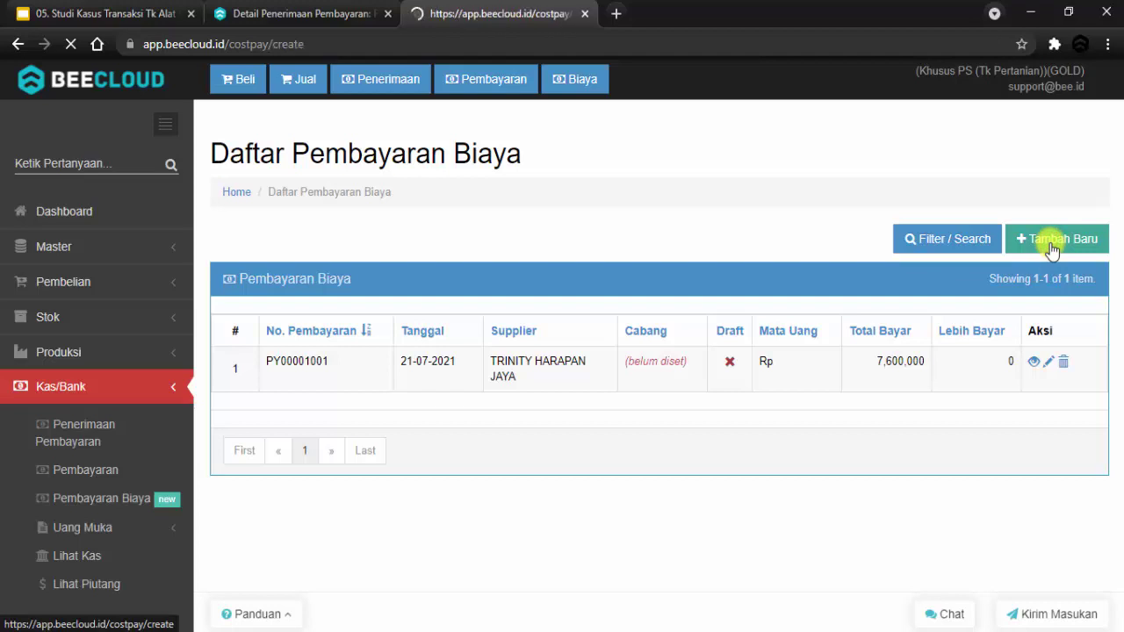
pyautogui.scroll(-1, 825, 250)
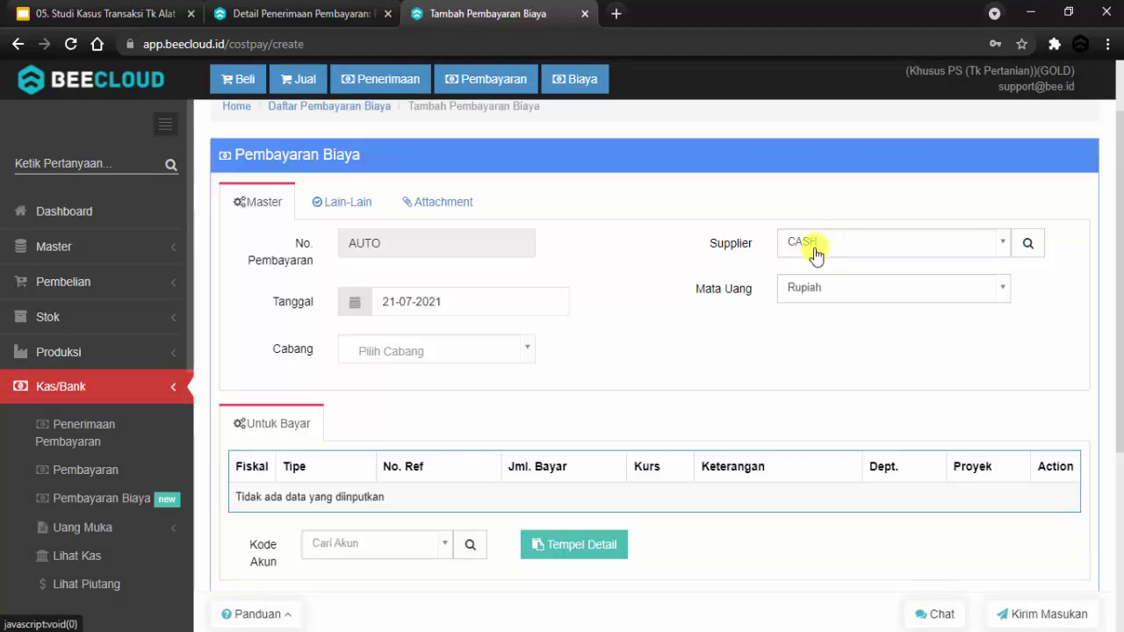
pyautogui.click(431, 295)
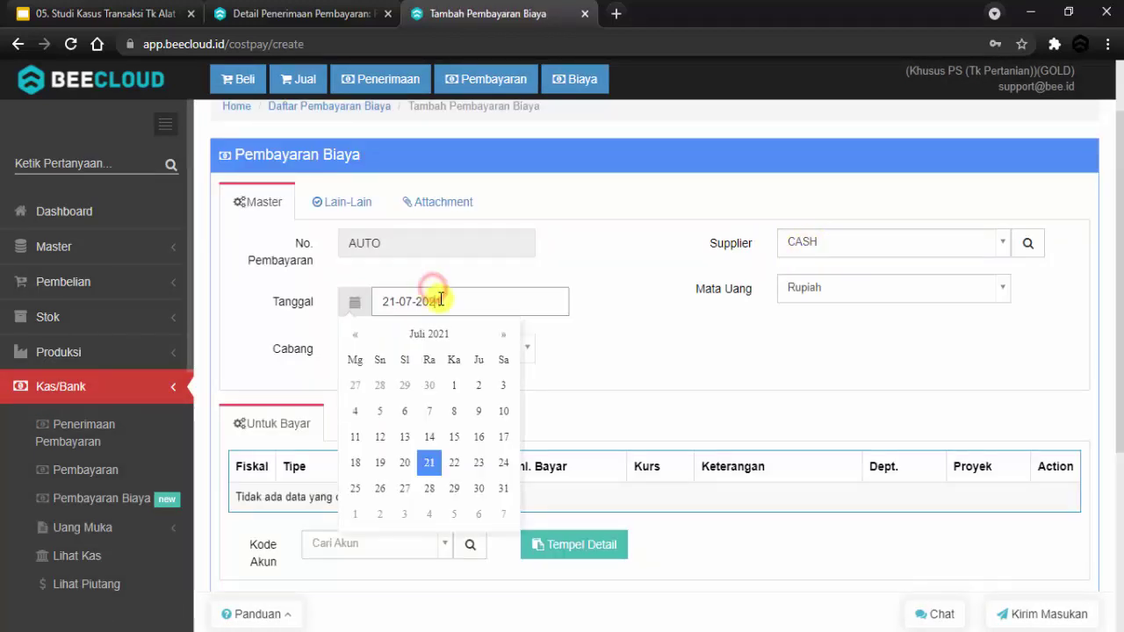
pyautogui.click(452, 434)
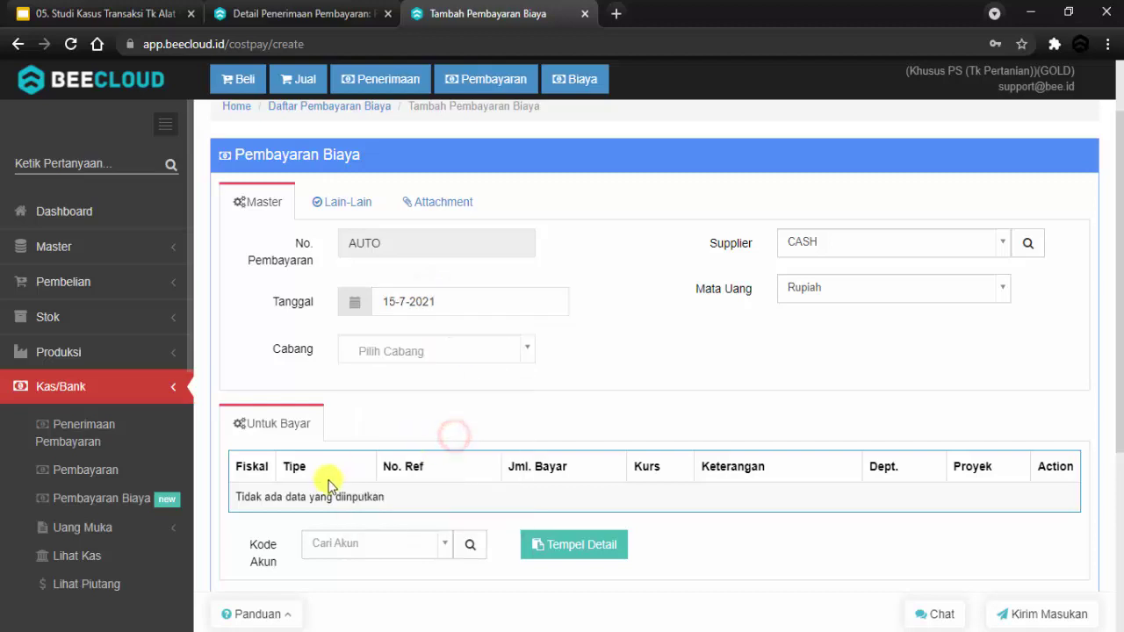
# Step: Add account 610004 Administratsi Kantor to the expense payment with an amount of 1500000 and the note "Beli Perlengkapan Kantor"
pyautogui.click(330, 543)
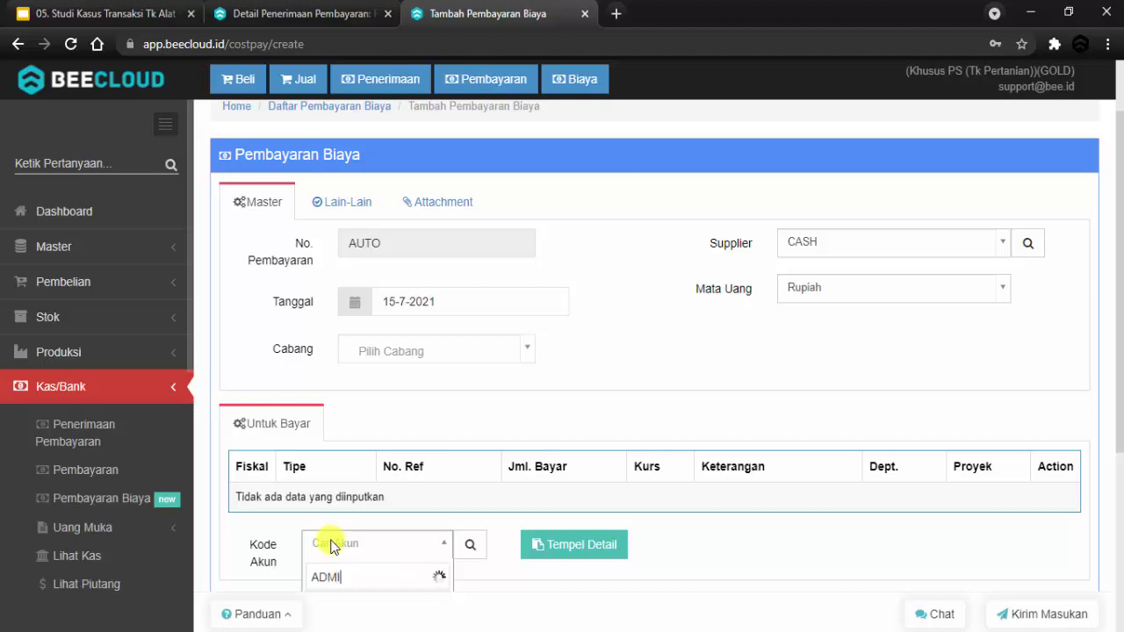
pyautogui.click(361, 516)
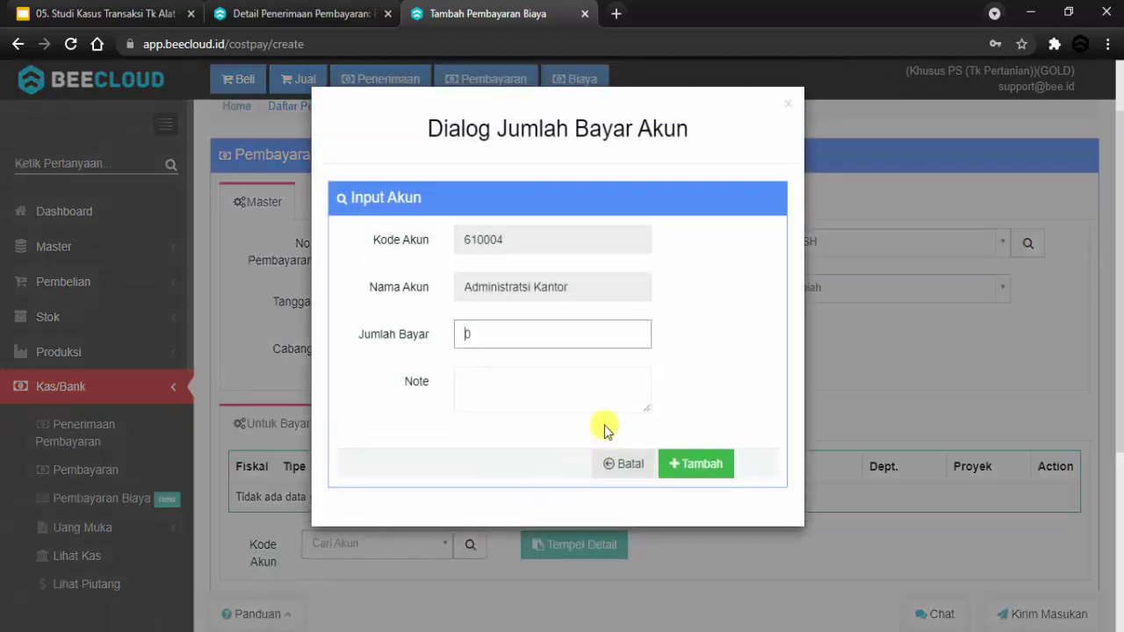
pyautogui.doubleClick(522, 342)
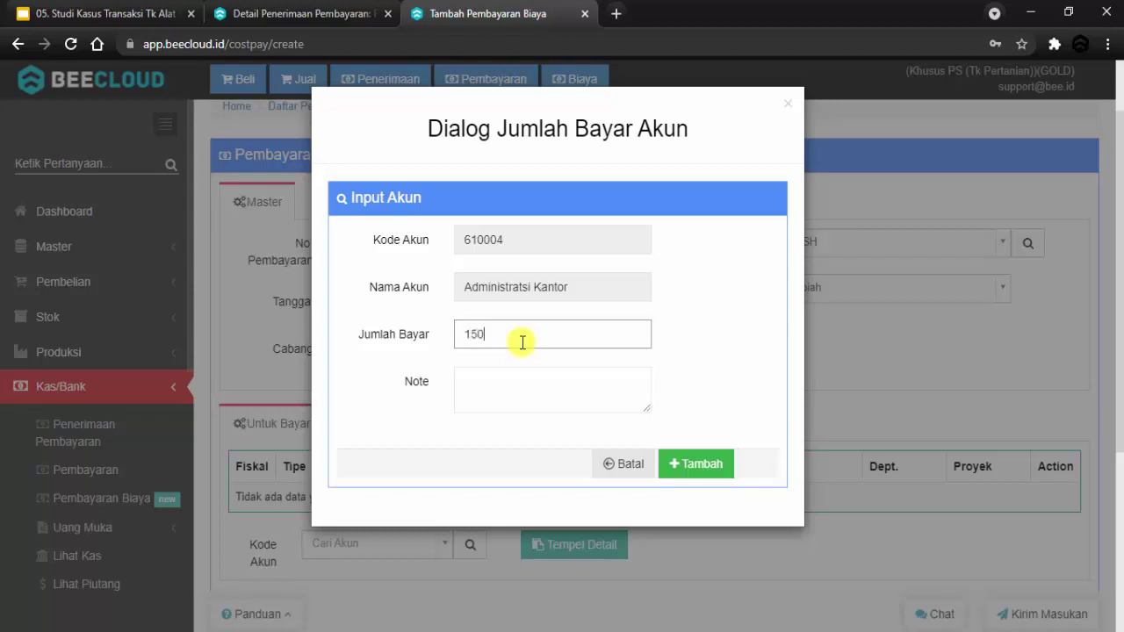
pyautogui.write('1500000')
pyautogui.click(512, 377)
pyautogui.write('Beli Perlengkapan Kantor')
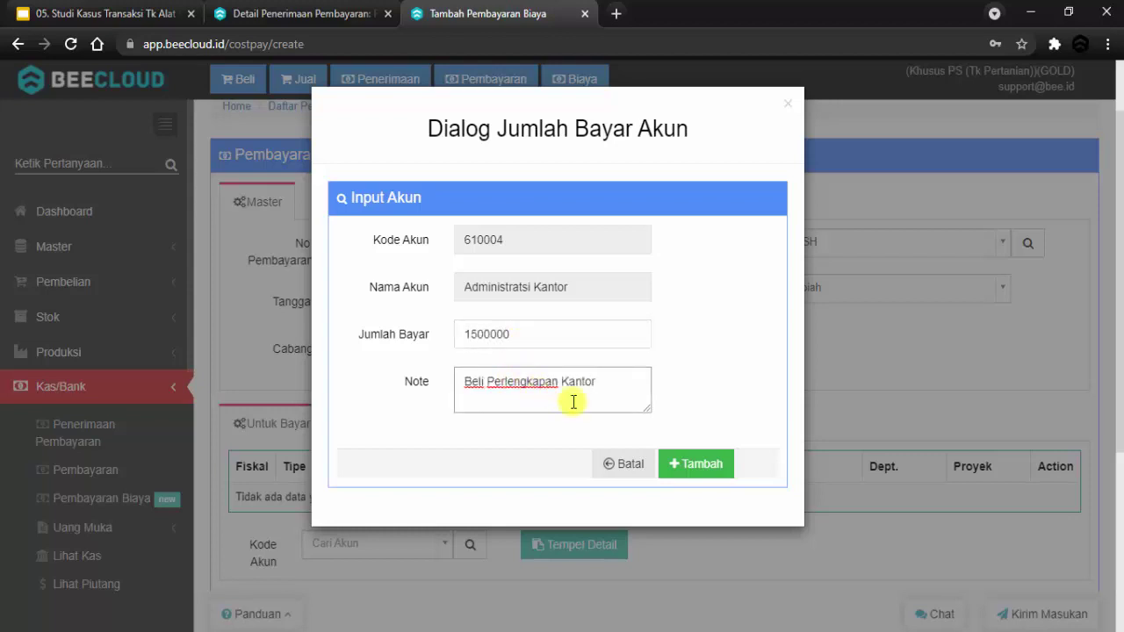
pyautogui.click(678, 459)
# Step: Pay the expense by Tunai from Kas Utama, save the expense payment and dismiss the save confirmation
pyautogui.scroll(-2, 493, 398)
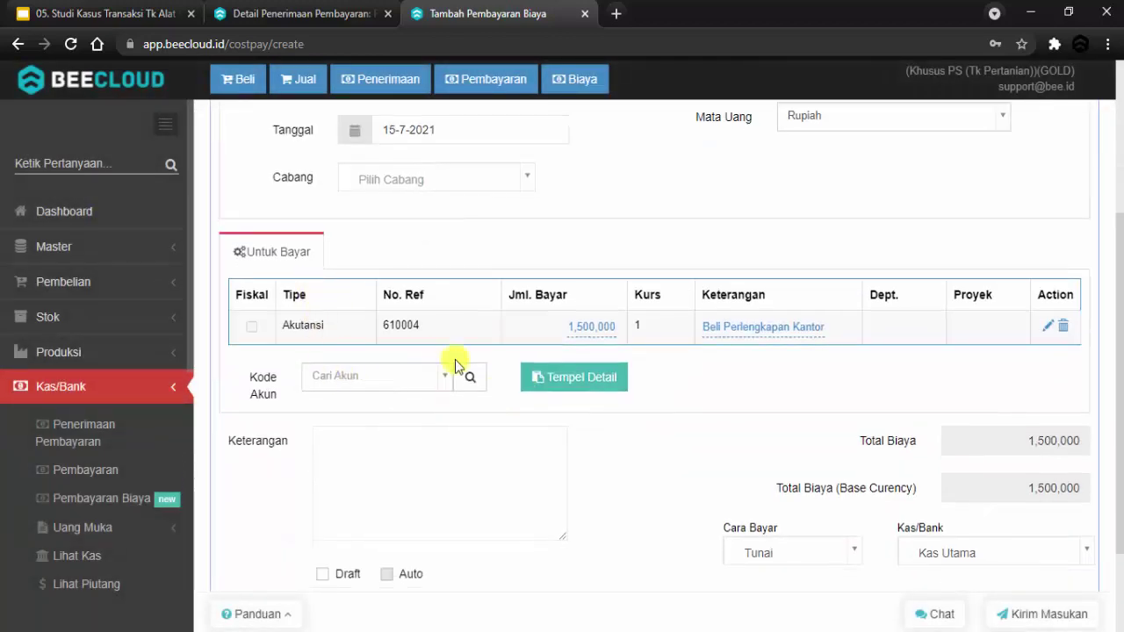
pyautogui.scroll(-1, 778, 491)
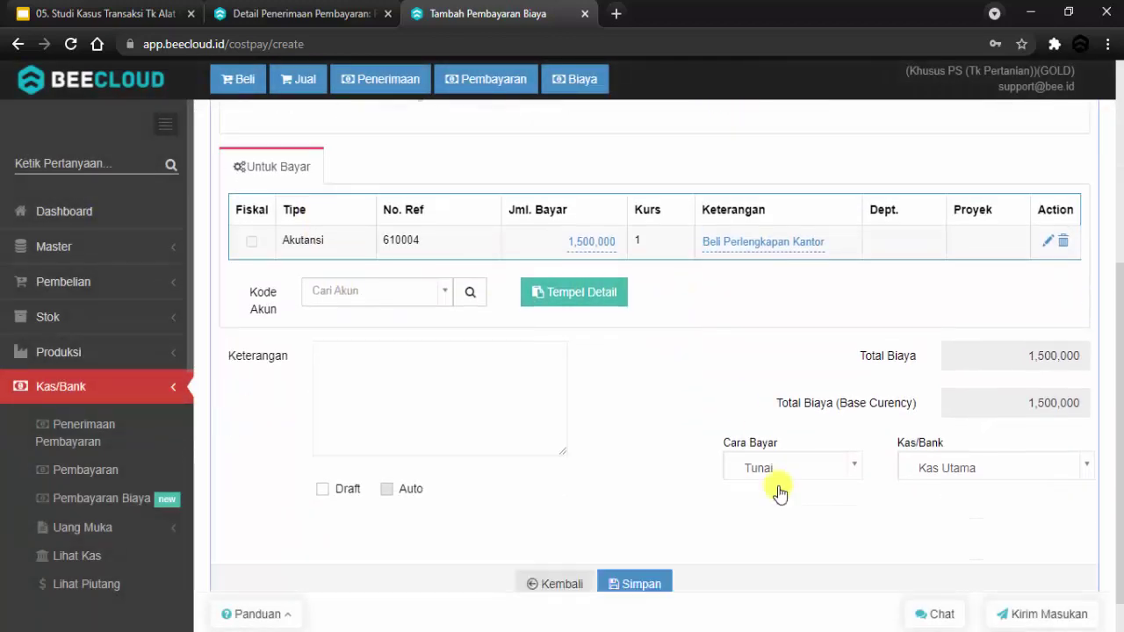
pyautogui.click(955, 468)
pyautogui.click(929, 561)
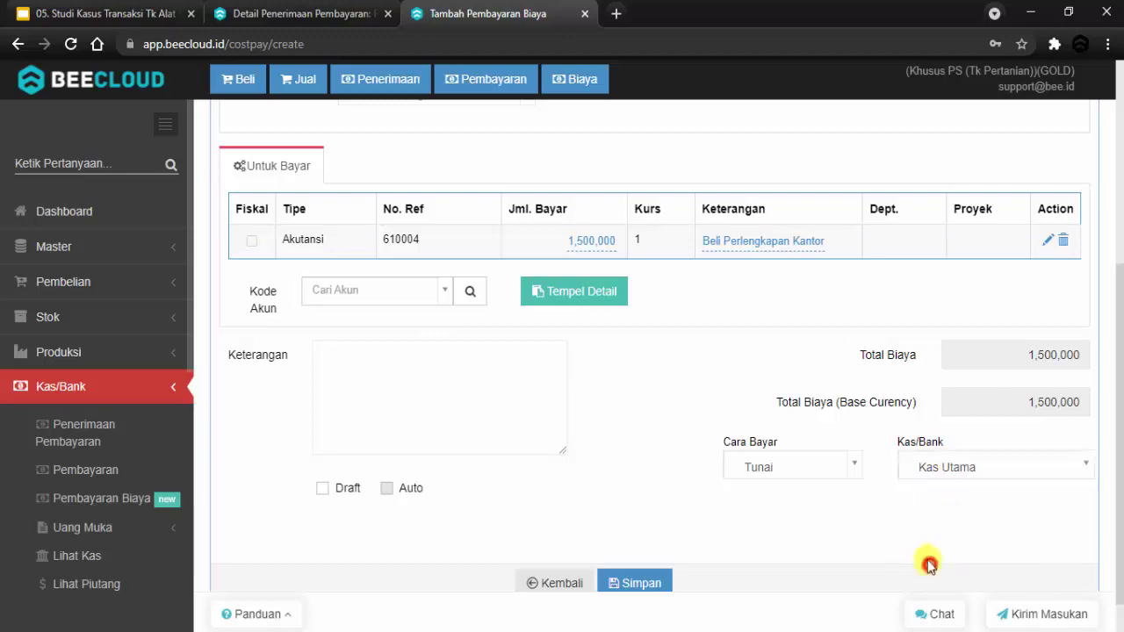
pyautogui.click(659, 584)
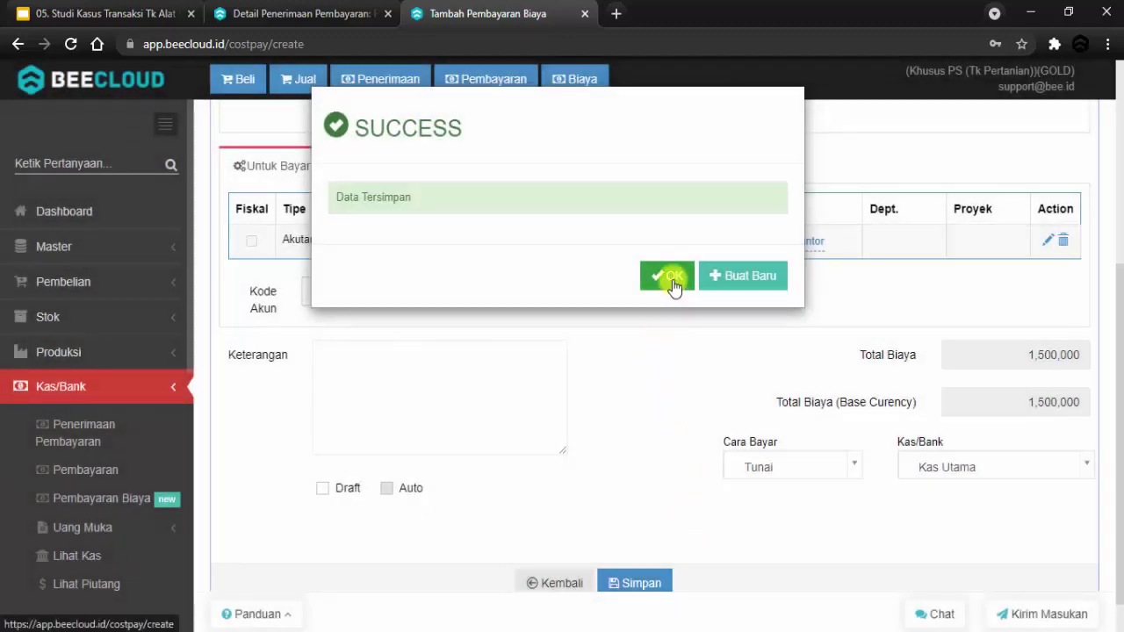
pyautogui.click(671, 276)
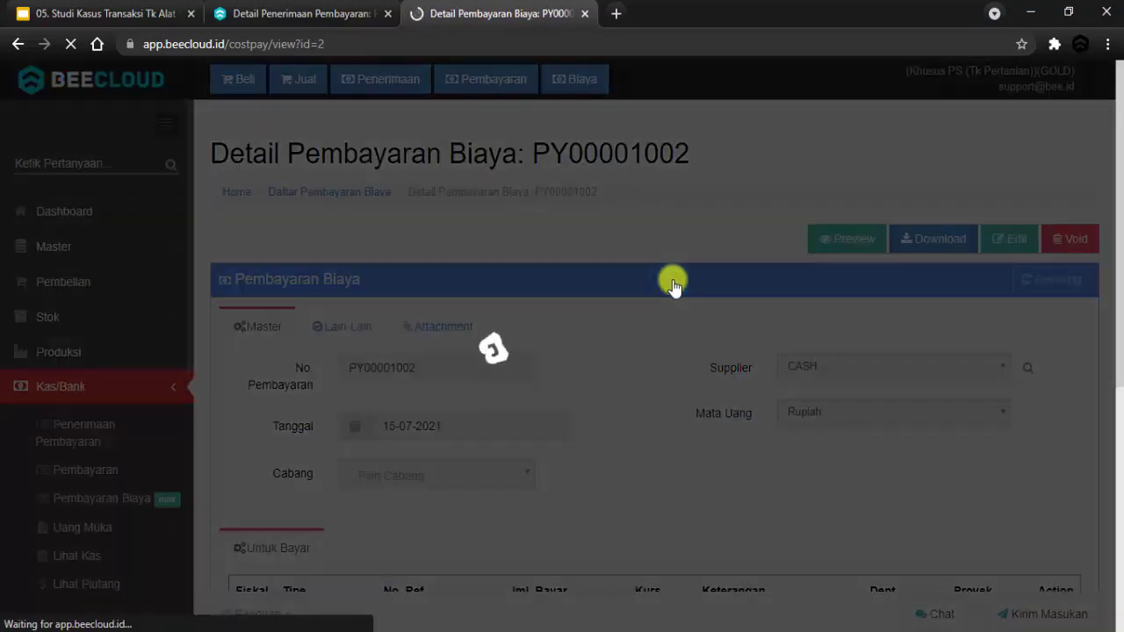
# Step: Open the Laporan Laba Rugi filter page from the Akuntansi reports
pyautogui.click(133, 395)
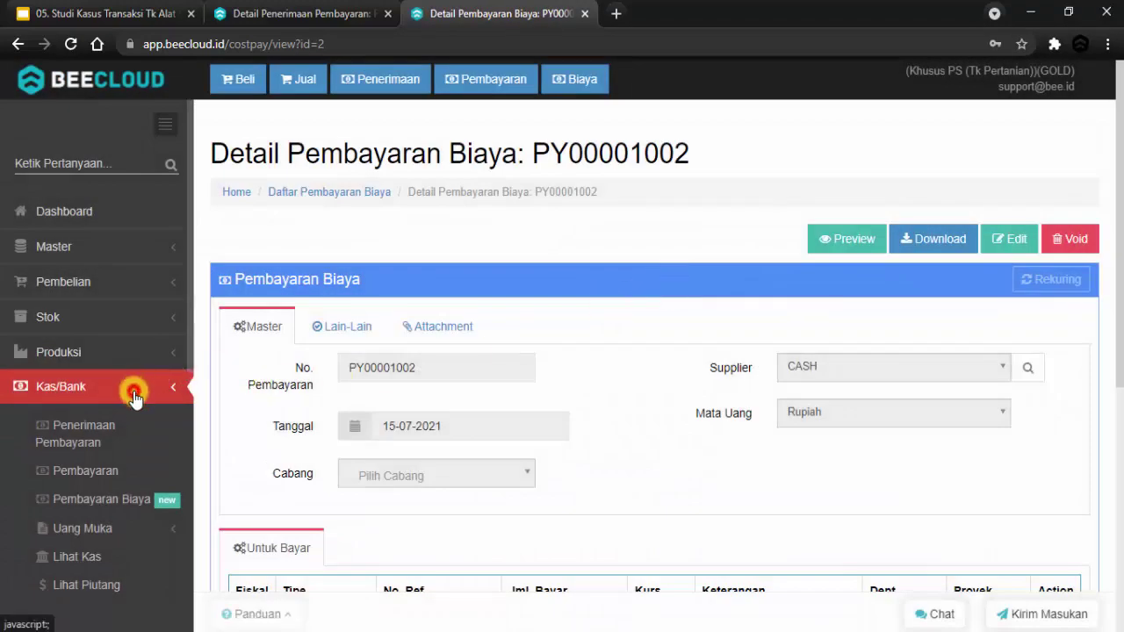
pyautogui.click(126, 466)
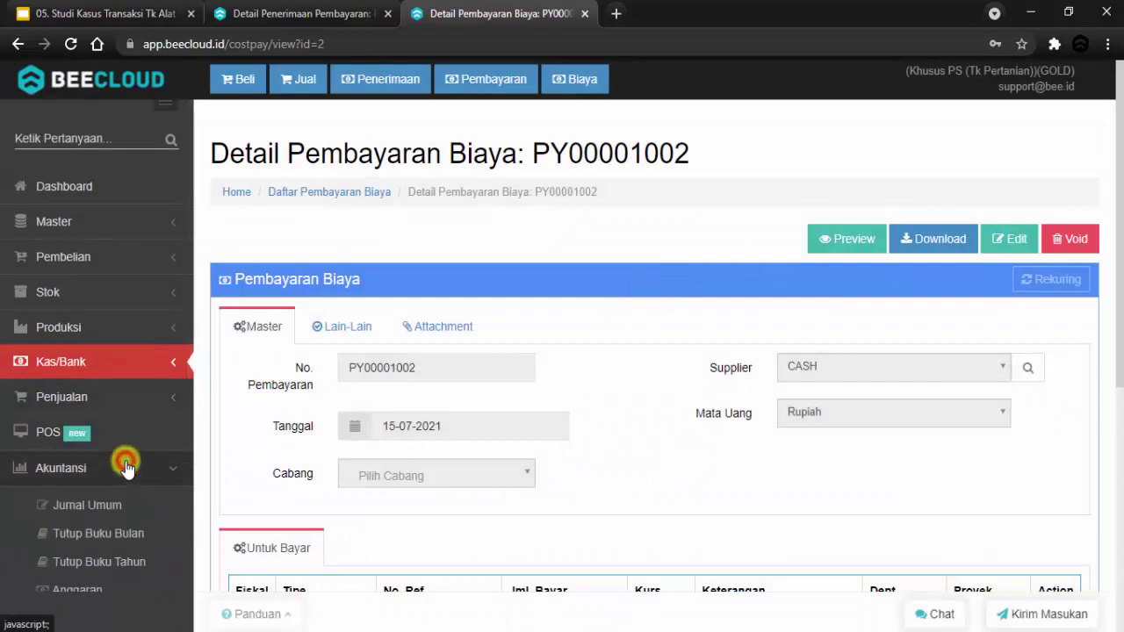
pyautogui.scroll(-3, 125, 466)
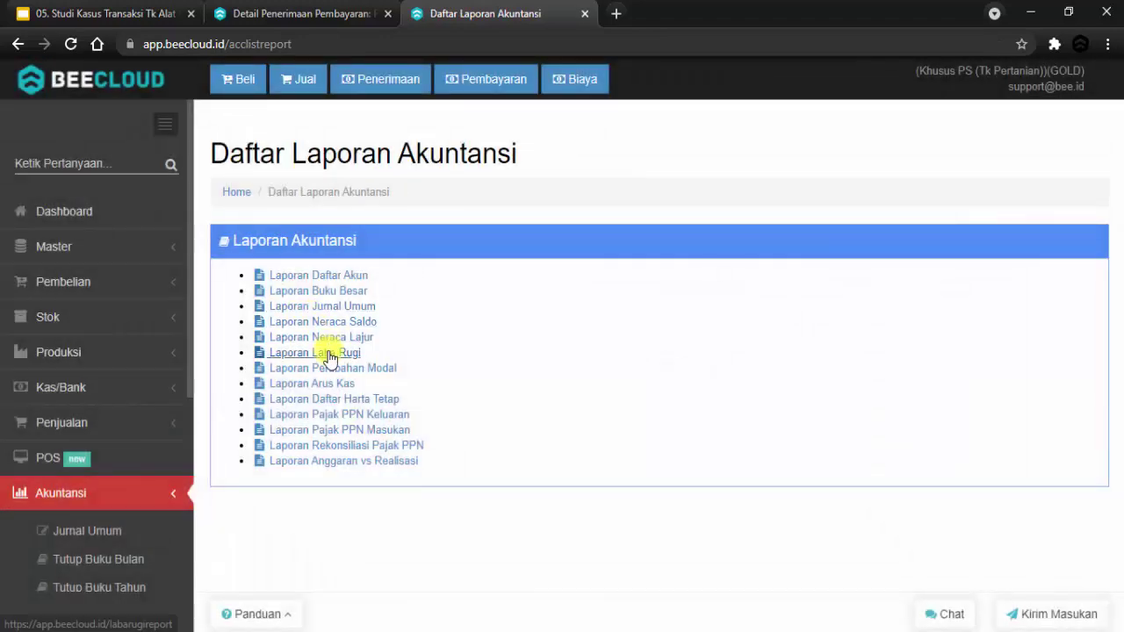
pyautogui.click(327, 353)
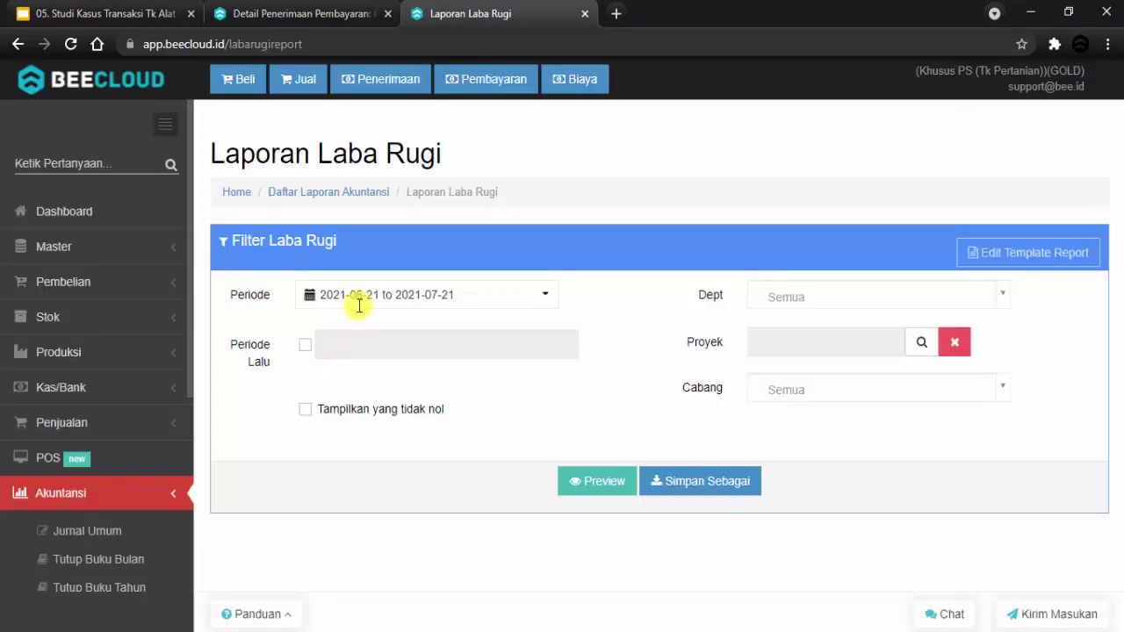
# Step: Set the profit and loss report's Periode to 2021-07-01 to 2021-07-31
pyautogui.click(359, 298)
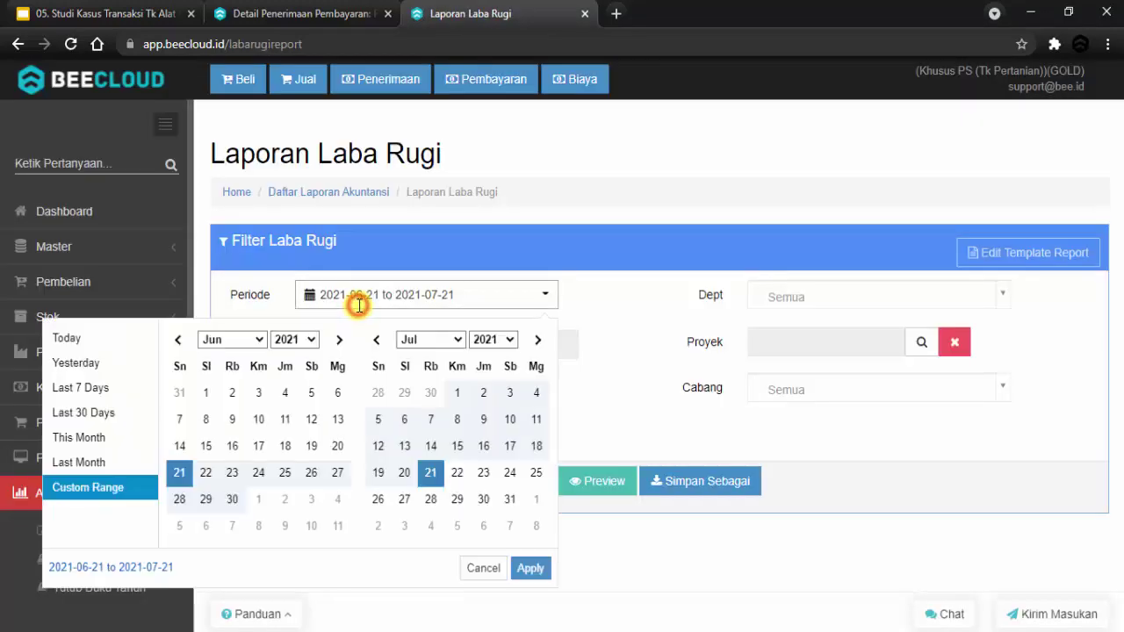
pyautogui.click(259, 349)
pyautogui.click(218, 179)
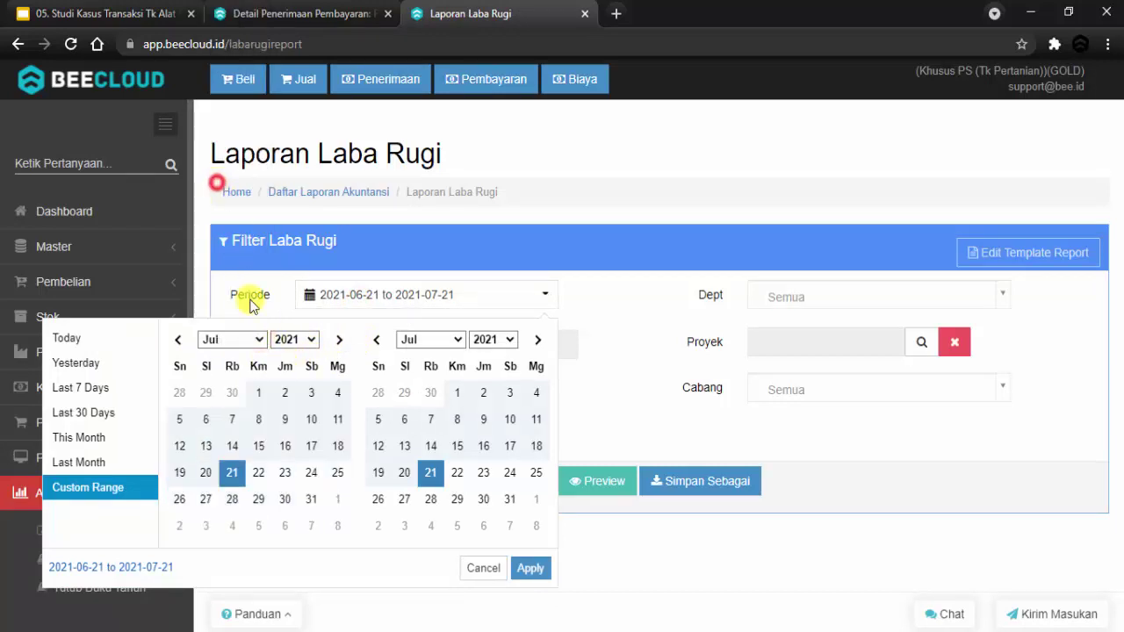
pyautogui.click(258, 392)
pyautogui.click(513, 505)
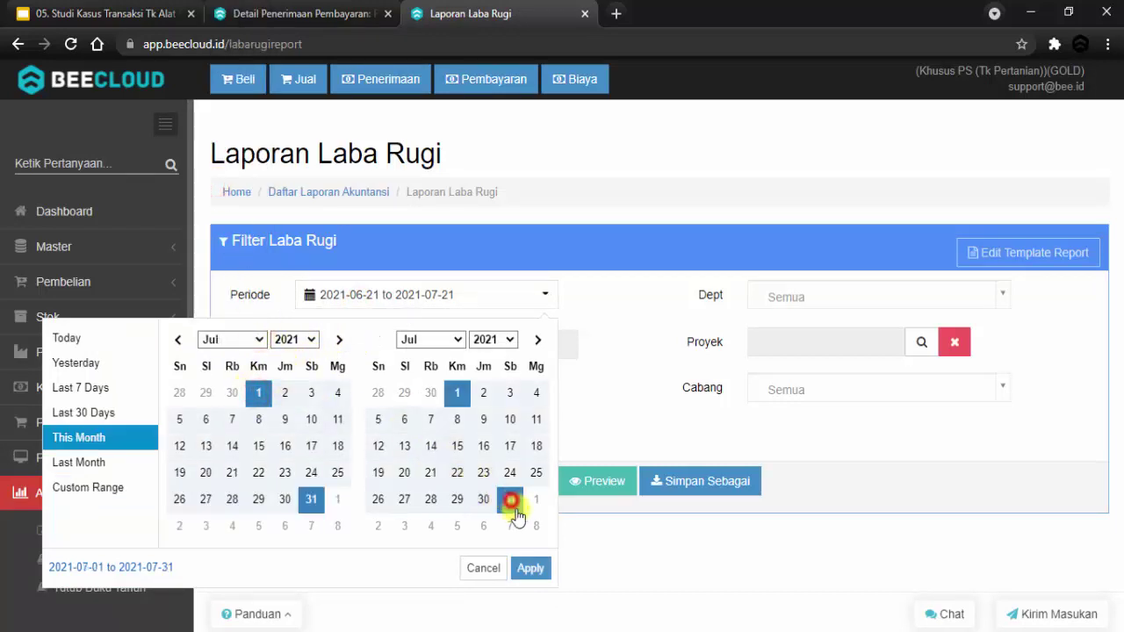
pyautogui.click(533, 569)
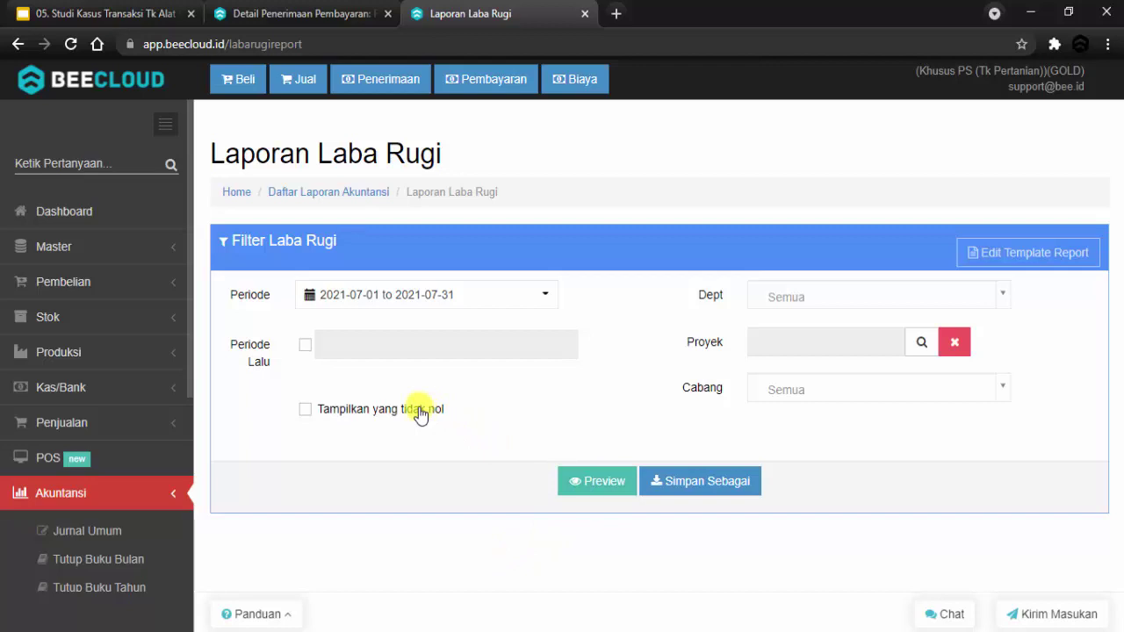
# Step: Preview the profit and loss report with all accounts, and preview it again with Tampilkan yang tidak nol enabled
pyautogui.click(601, 485)
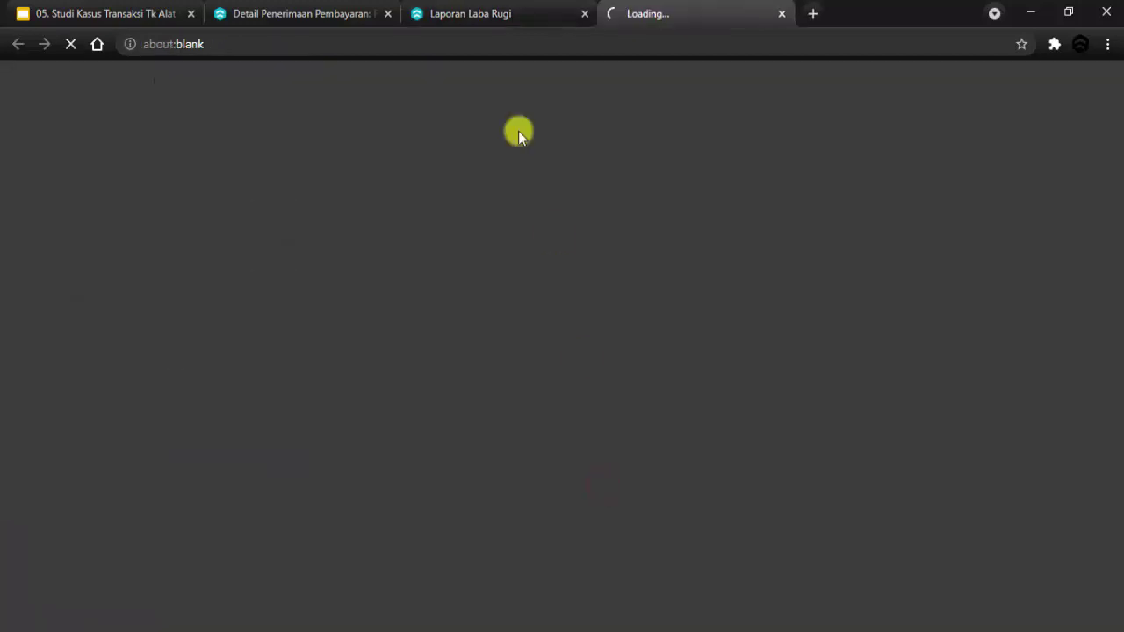
pyautogui.click(494, 16)
pyautogui.click(375, 421)
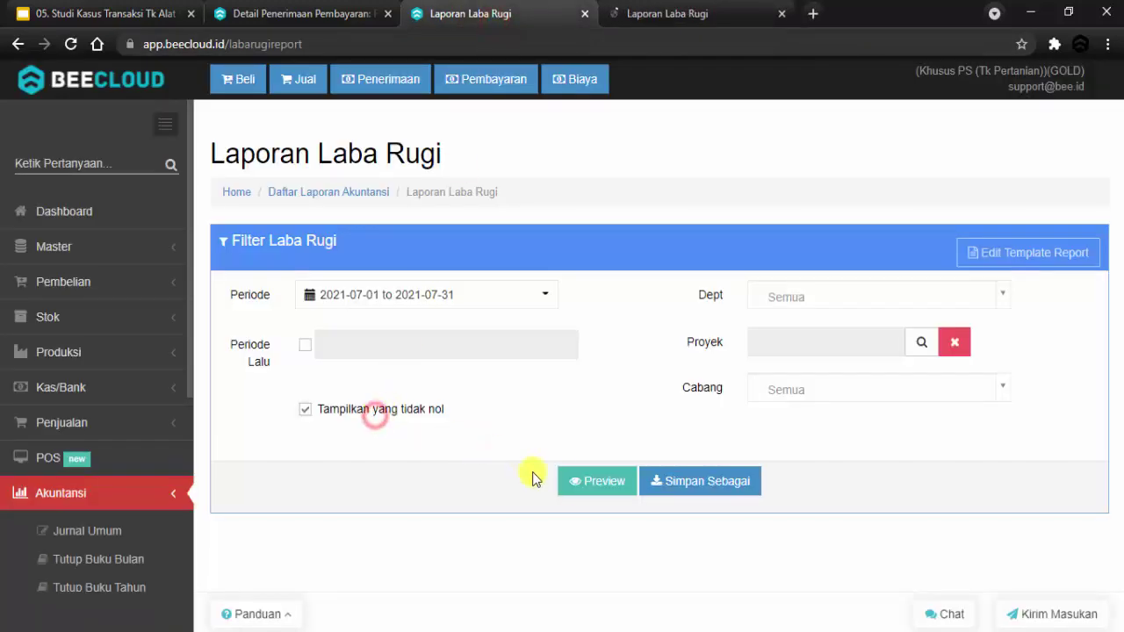
pyautogui.click(574, 479)
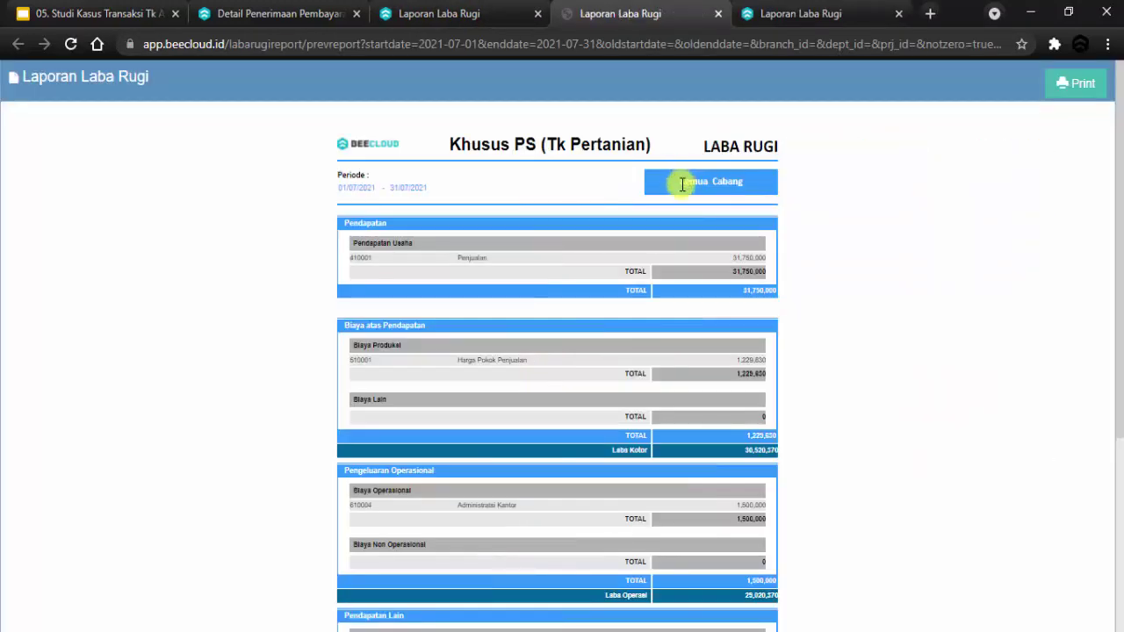
# Step: Enlarge the non-zero profit and loss preview and examine it from Pendapatan down to Laba Bersih
pyautogui.hotkey('ctrl', '+')
pyautogui.hotkey('ctrl', '+')
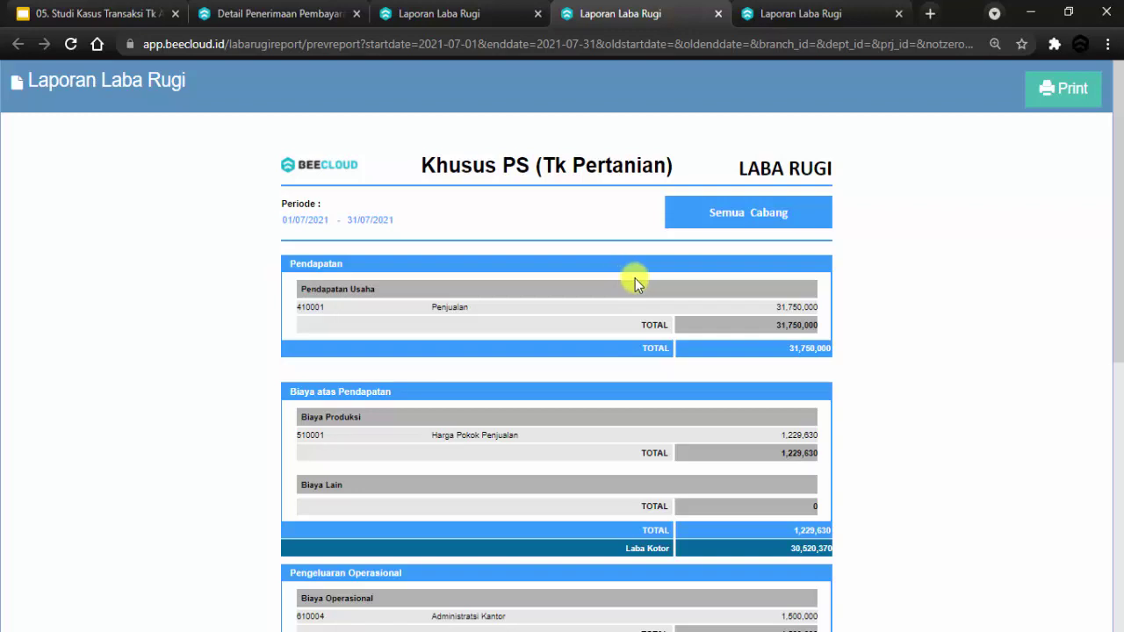
pyautogui.scroll(-1, 629, 281)
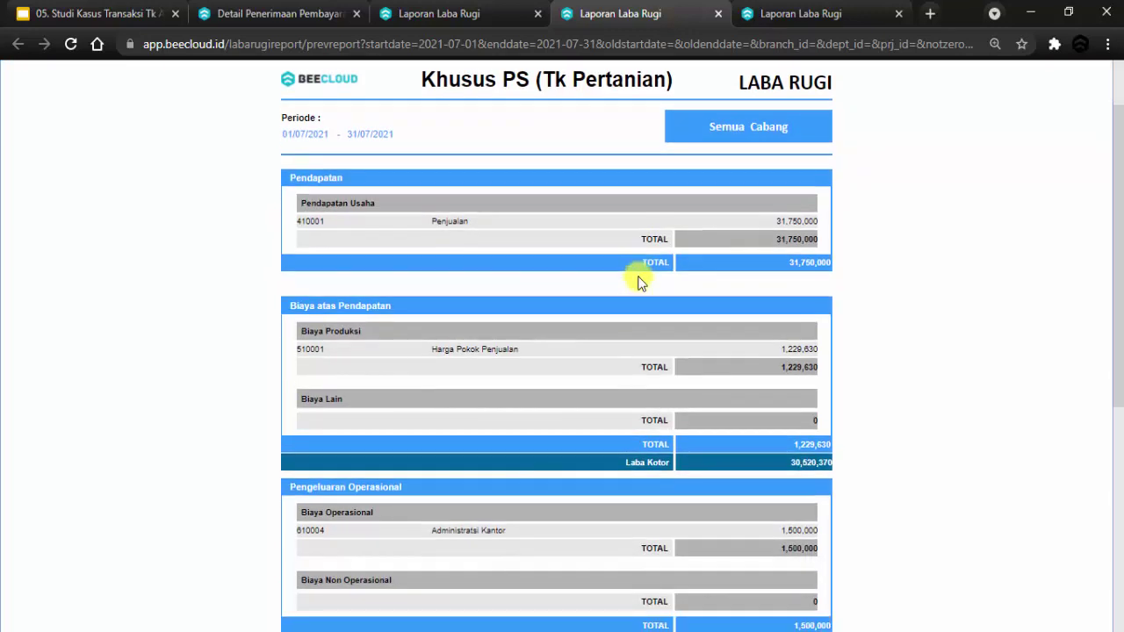
pyautogui.scroll(-1, 831, 262)
pyautogui.scroll(-4, 832, 263)
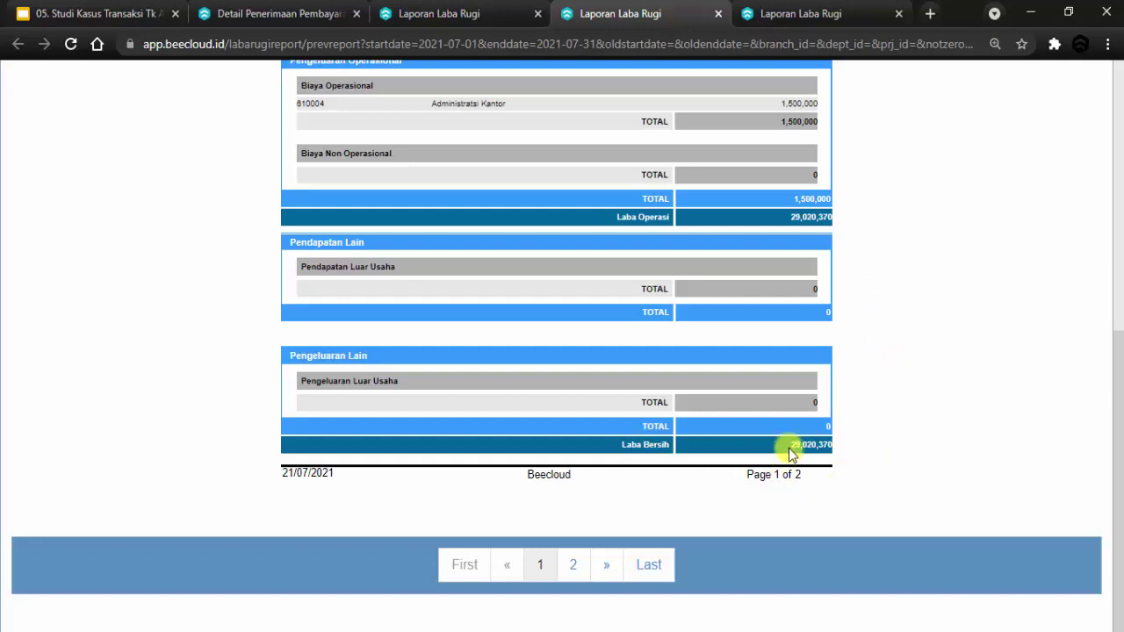
pyautogui.scroll(3, 860, 437)
pyautogui.scroll(2, 860, 436)
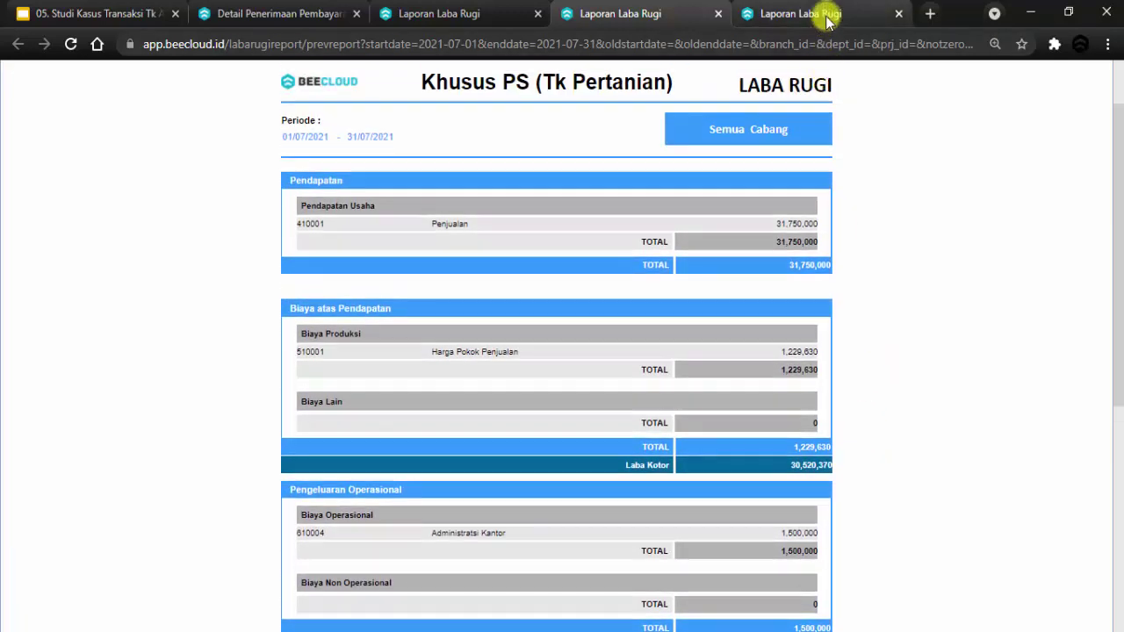
# Step: Examine both pages of the other profit and loss preview, which includes the zero-balance accounts
pyautogui.click(825, 22)
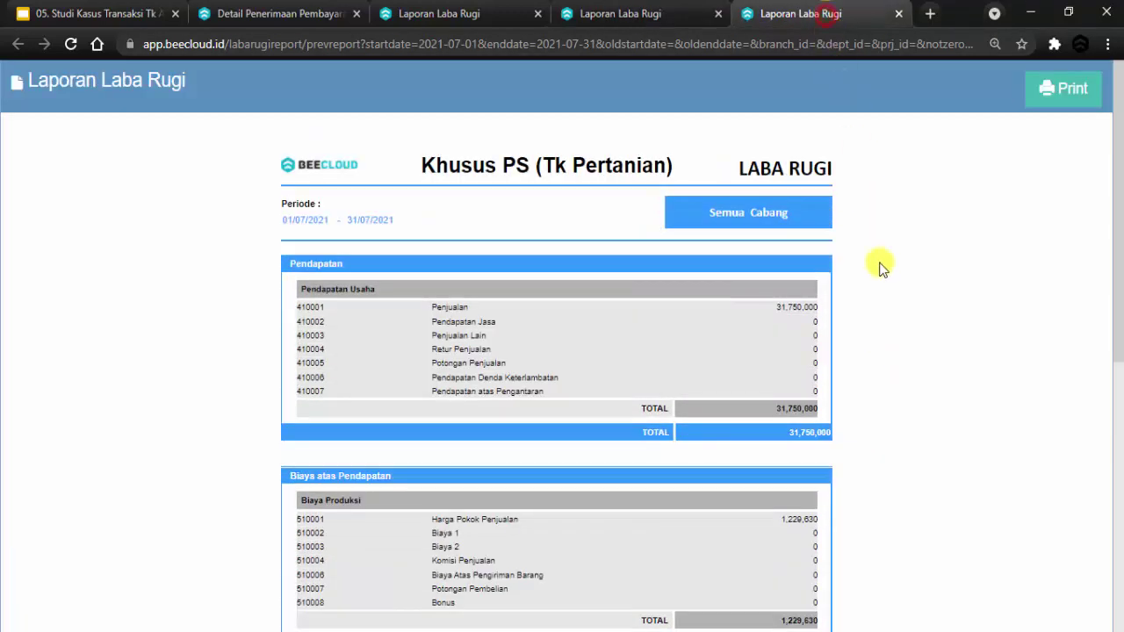
pyautogui.scroll(-4, 878, 272)
pyautogui.scroll(-2, 883, 302)
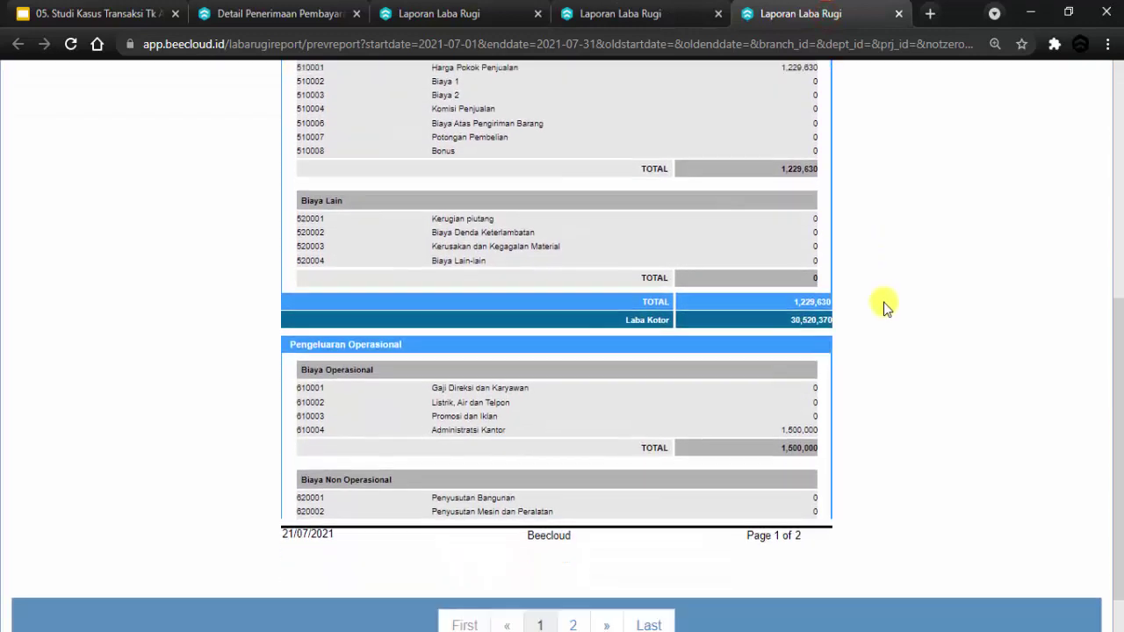
pyautogui.click(566, 564)
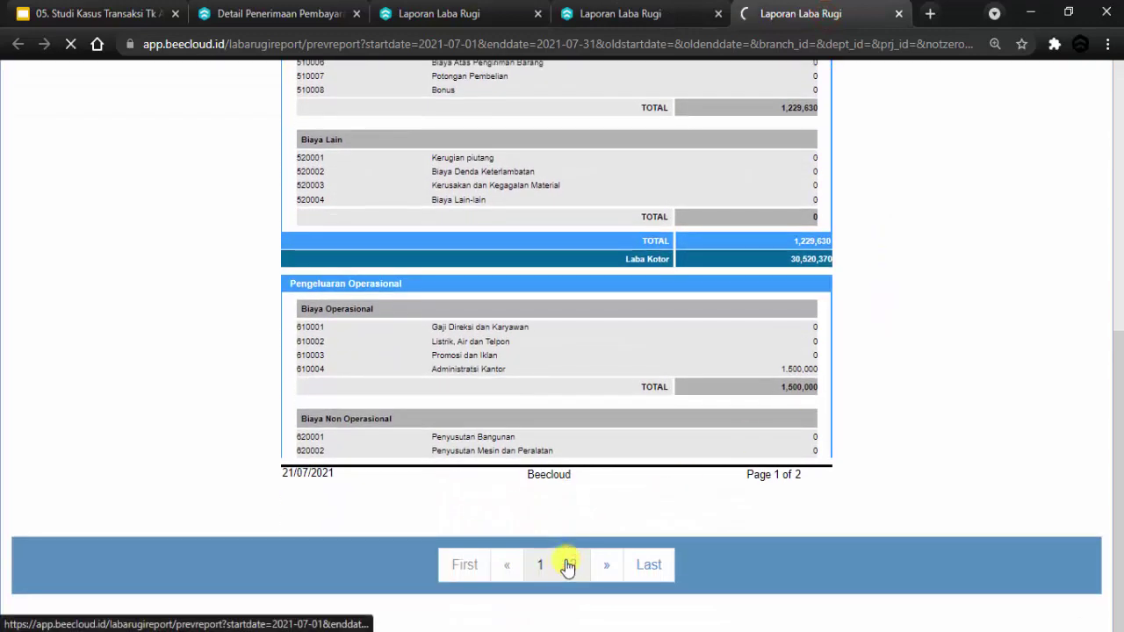
pyautogui.scroll(-2, 583, 517)
pyautogui.scroll(-2, 583, 517)
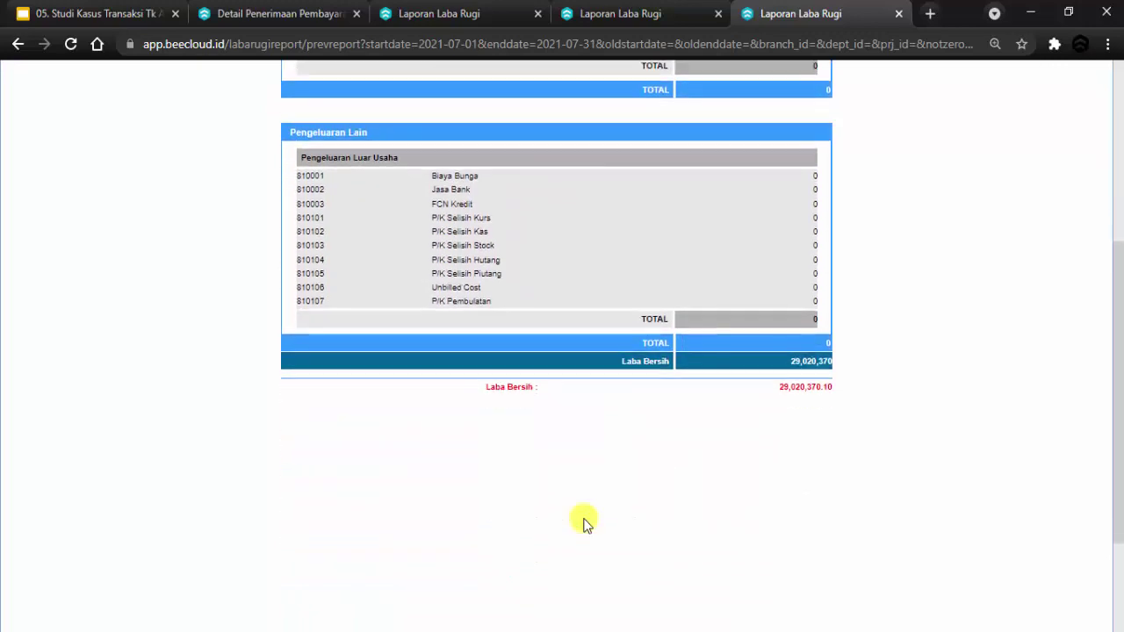
pyautogui.scroll(4, 584, 521)
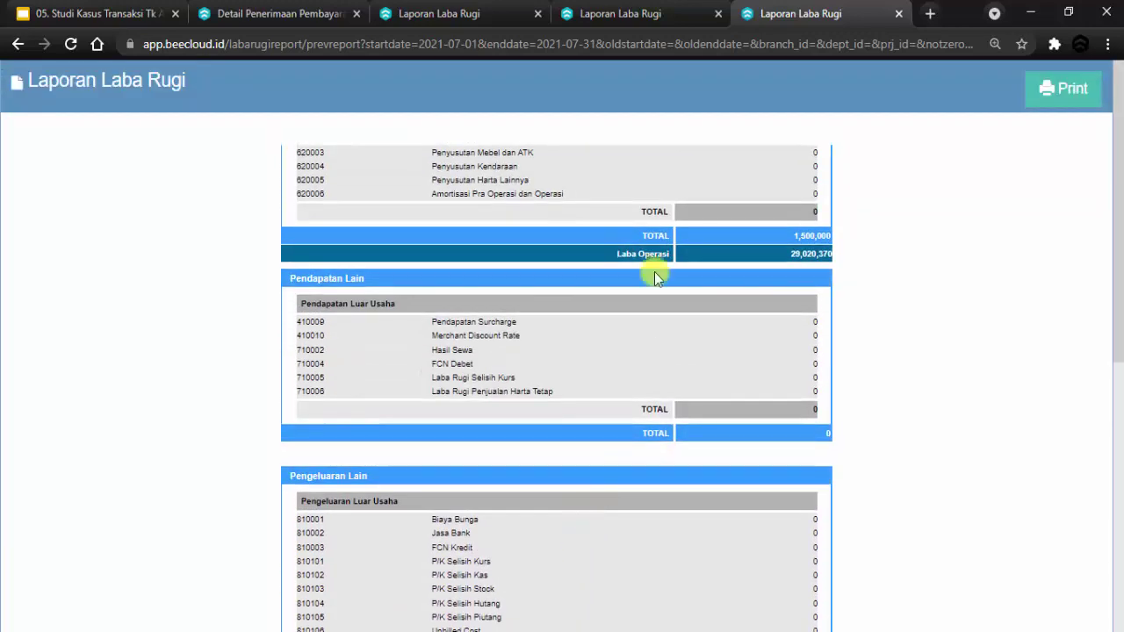
# Step: Return to the non-zero profit and loss preview and look through its first page again for comparison
pyautogui.click(647, 13)
pyautogui.scroll(-8, 703, 257)
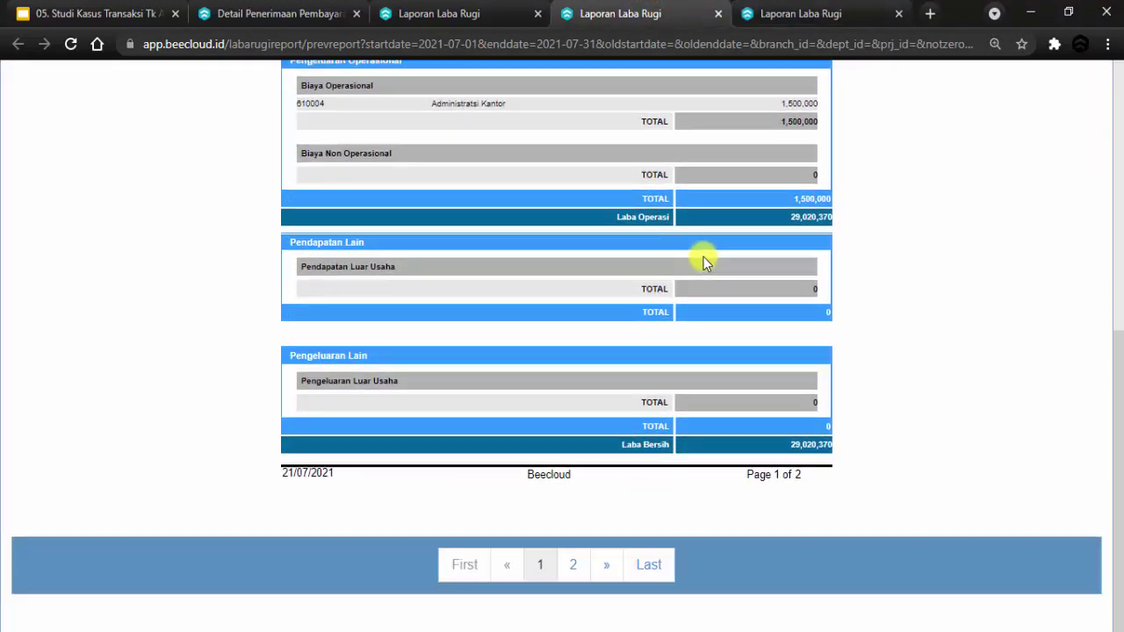
pyautogui.scroll(8, 702, 261)
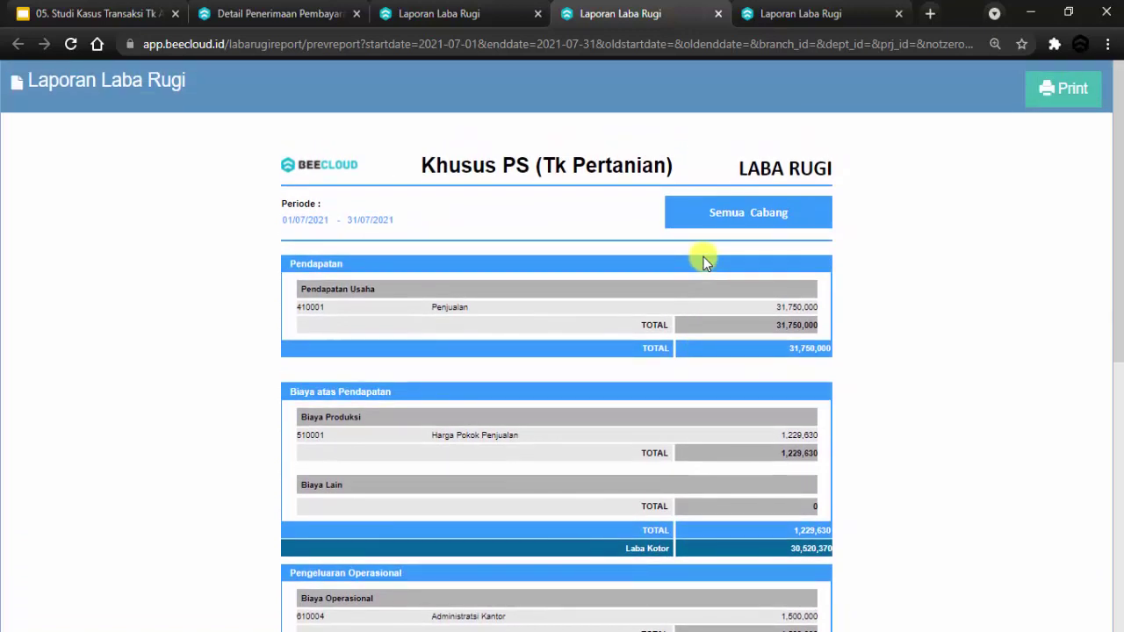